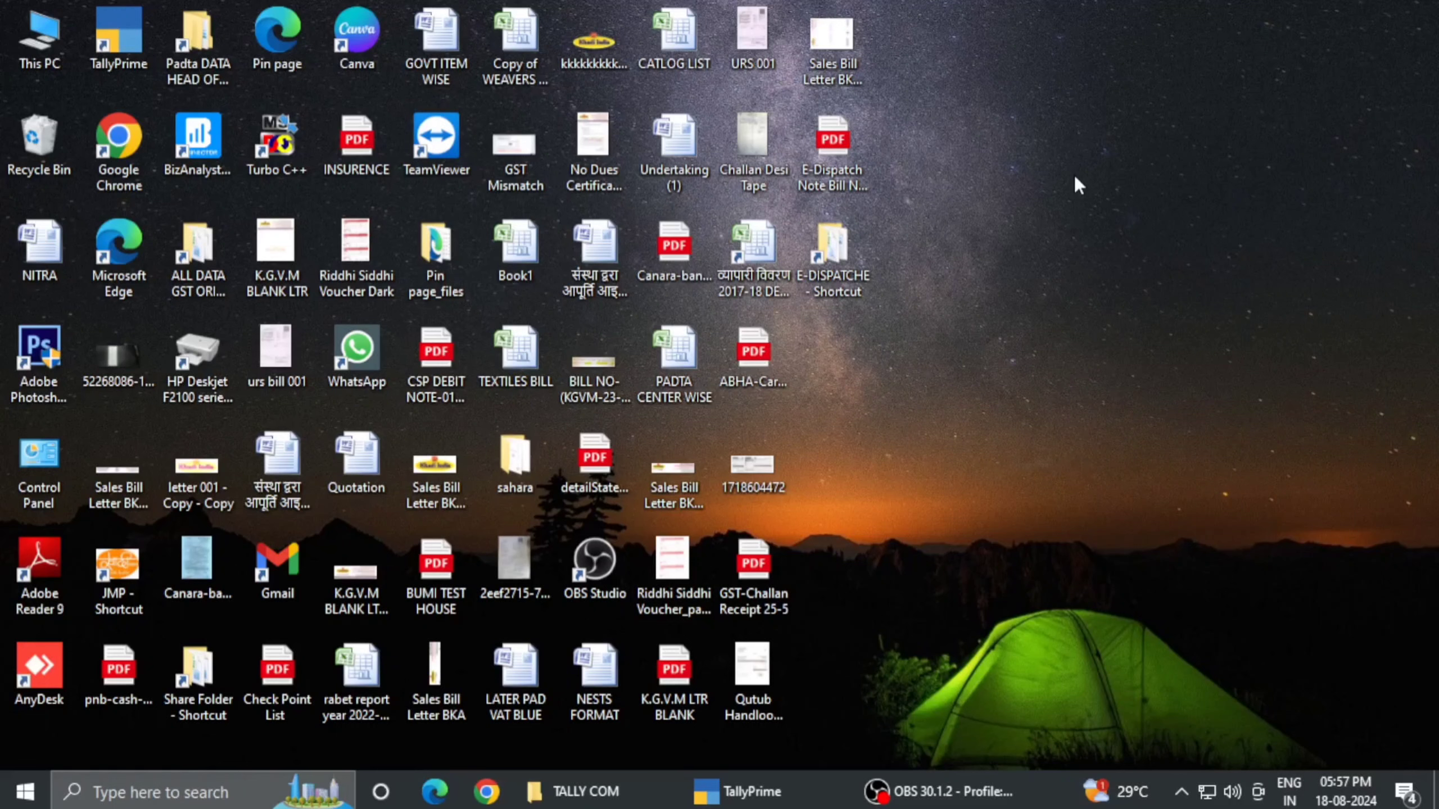
- Refresh the Windows desktop from its right-click menu
right_click(1032, 221)
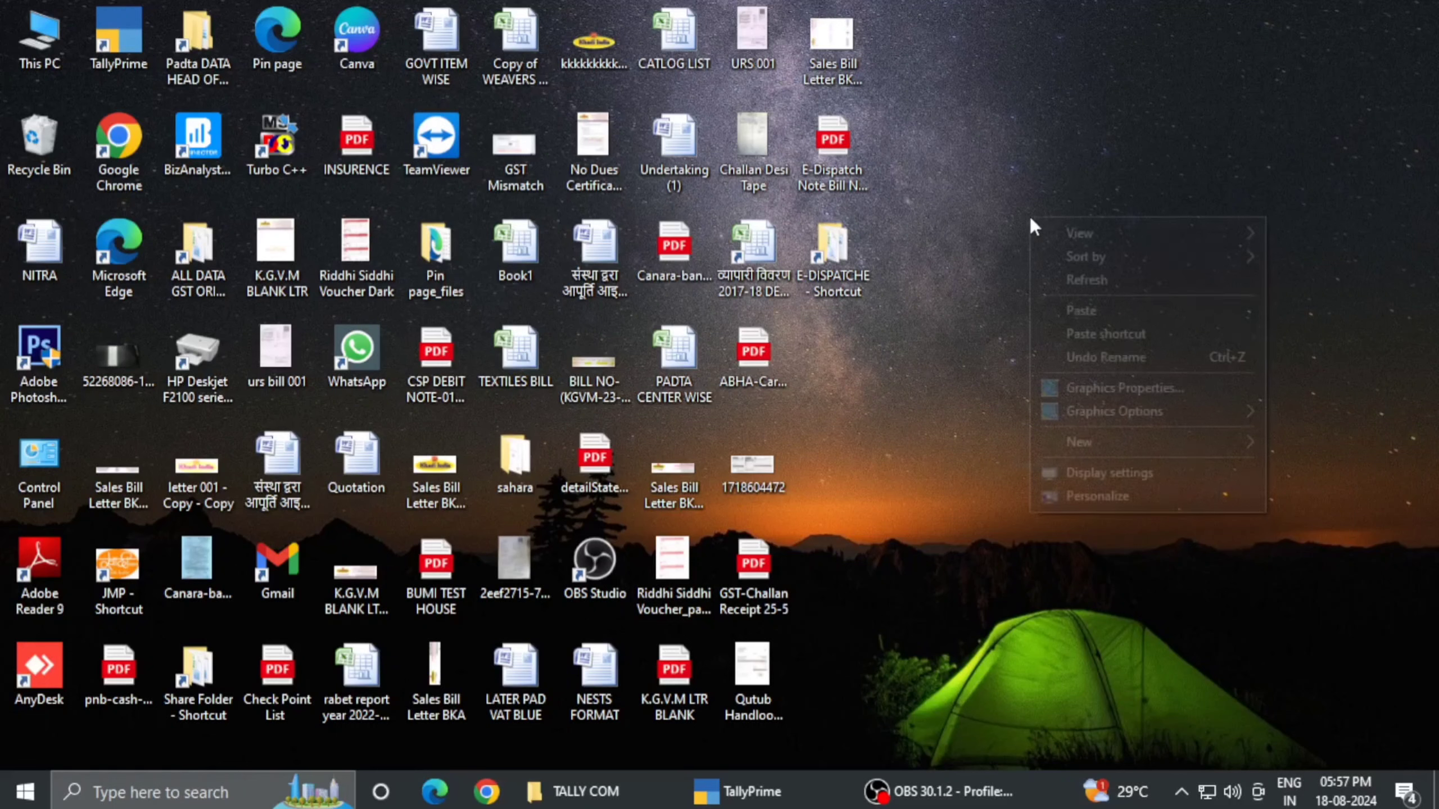
click(1069, 283)
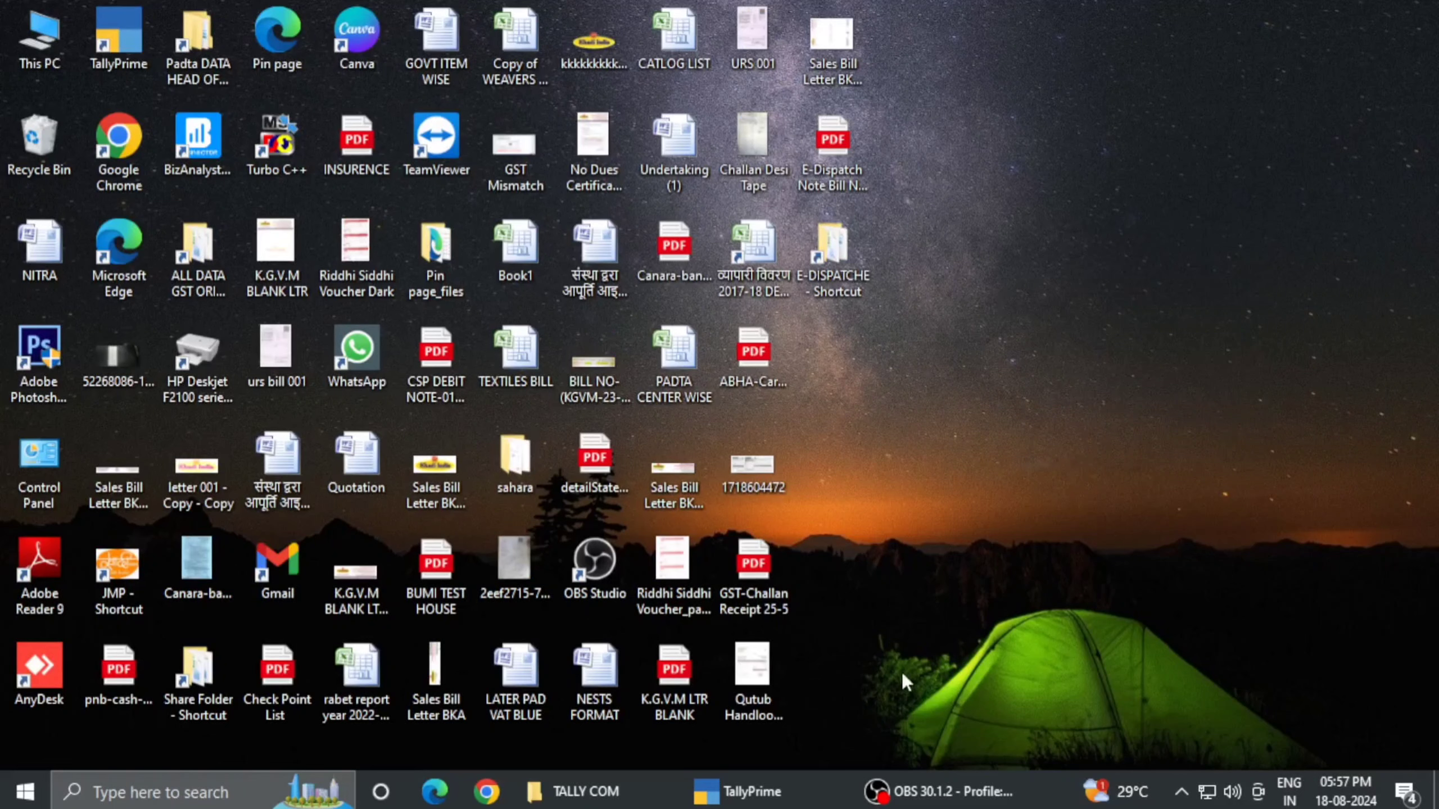
- Bring TallyPrime forward and choose Create Company from the Select Company list
click(793, 782)
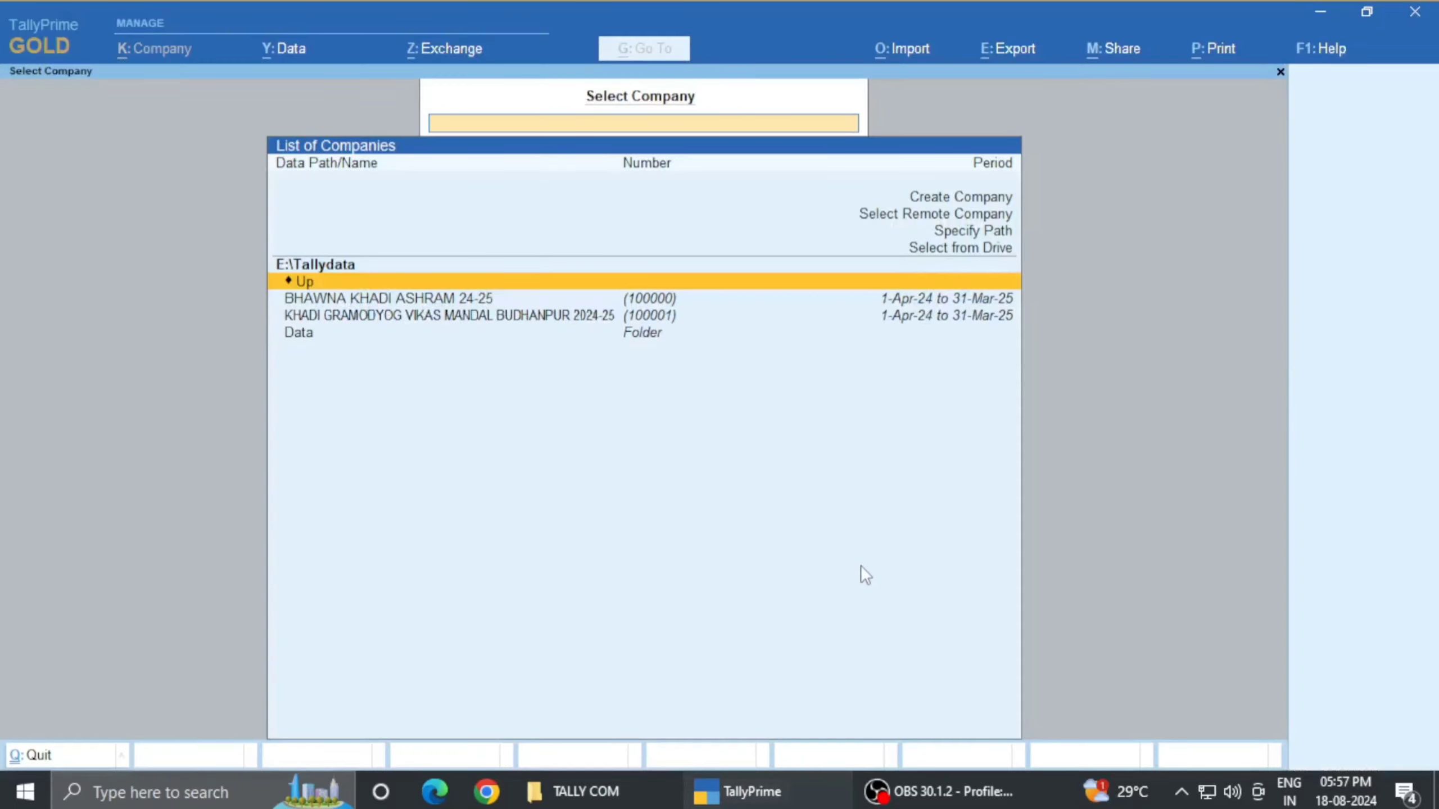
key(Up)
key(Up)
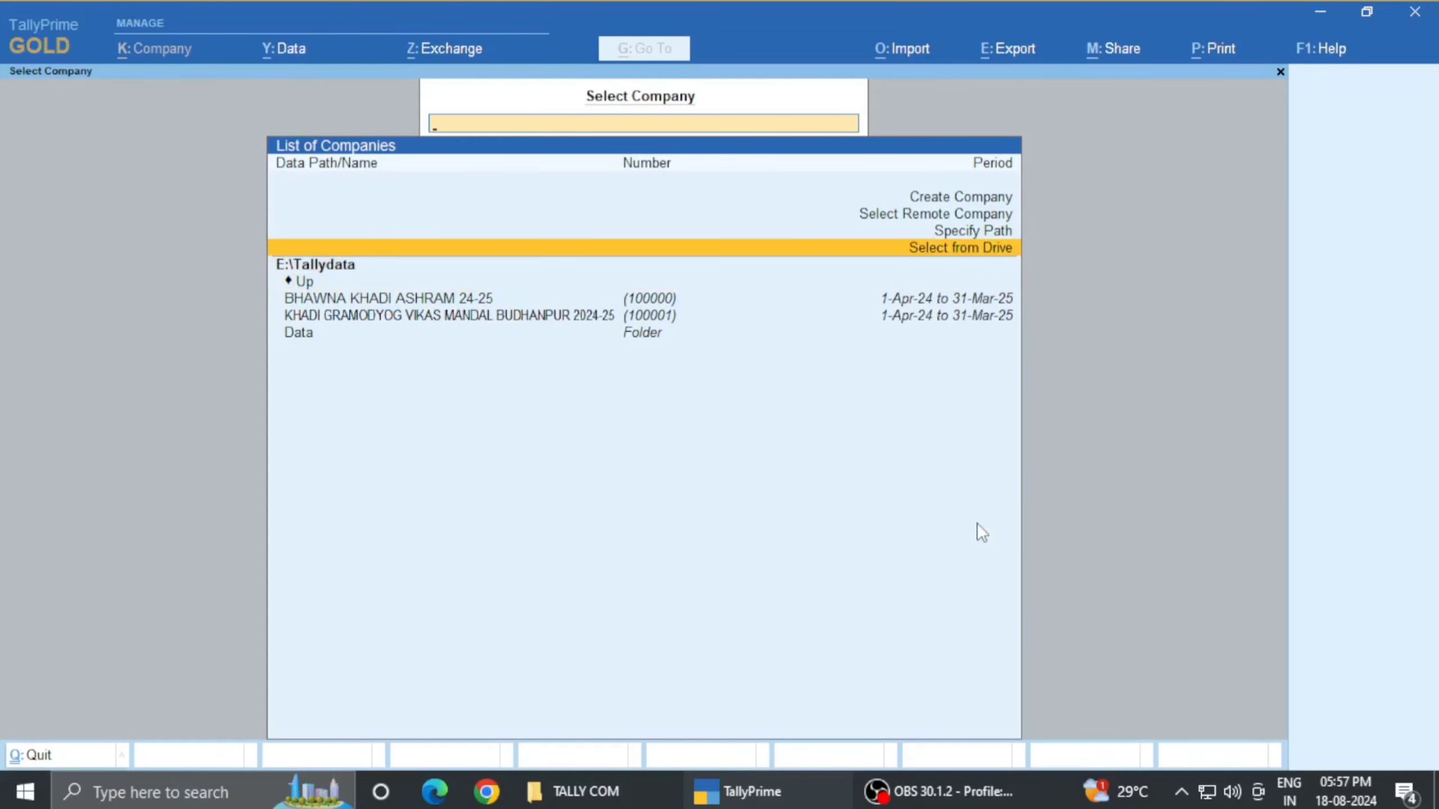
key(Down)
key(Down)
key(Up)
key(Up)
key(Up)
key(Down)
key(Down)
key(Down)
key(Down)
key(Up)
key(Up)
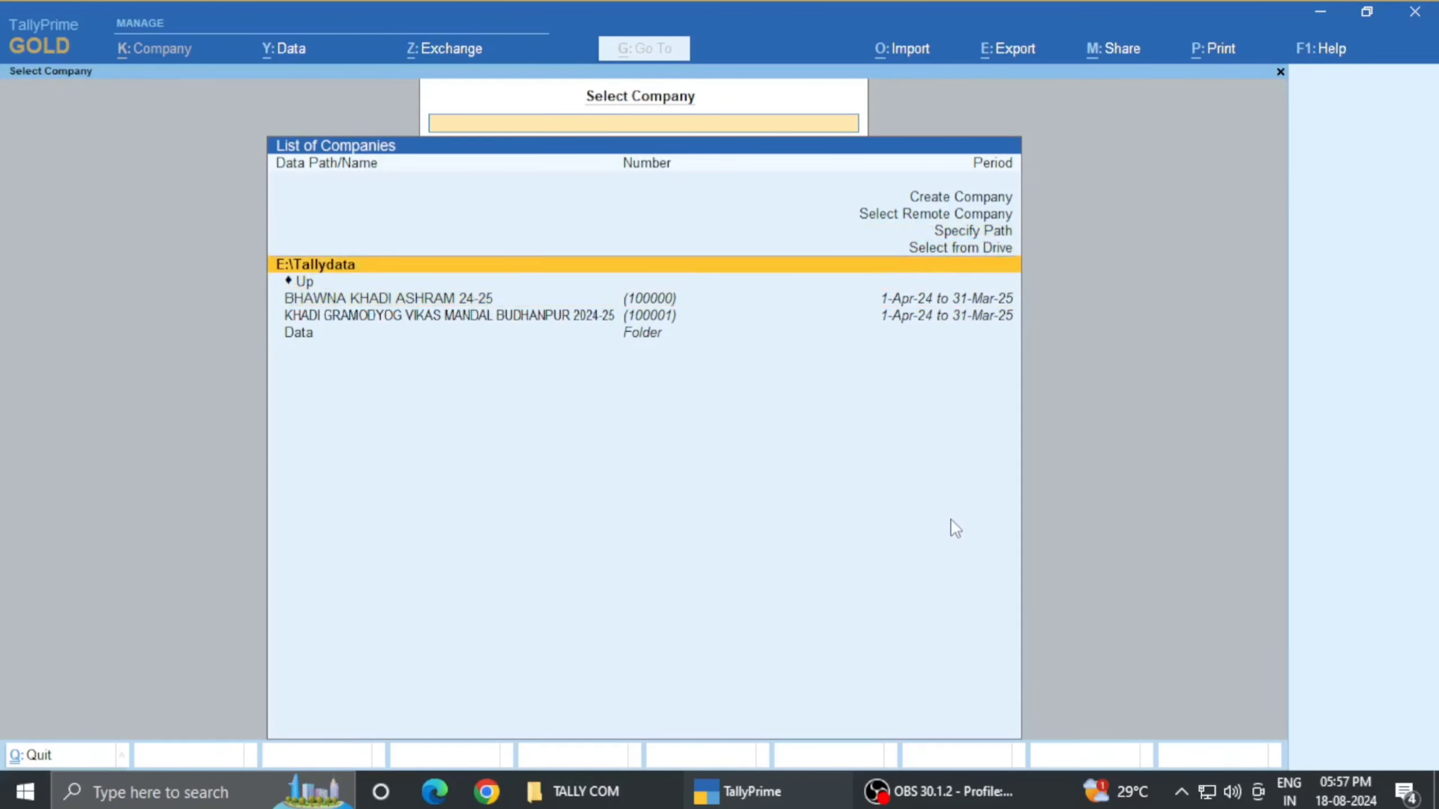
key(Up)
key(Up)
key(Up)
key(Up)
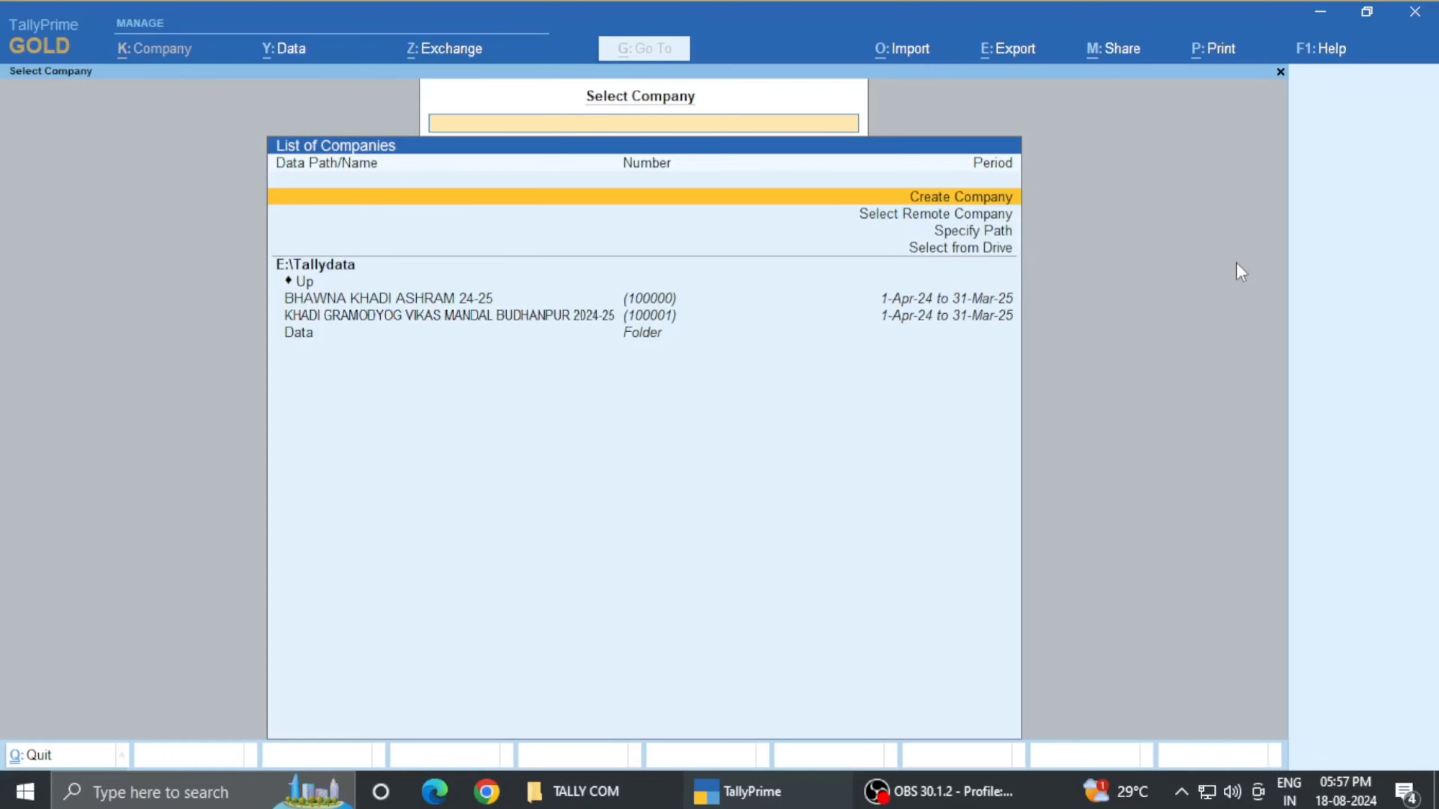
key(Return)
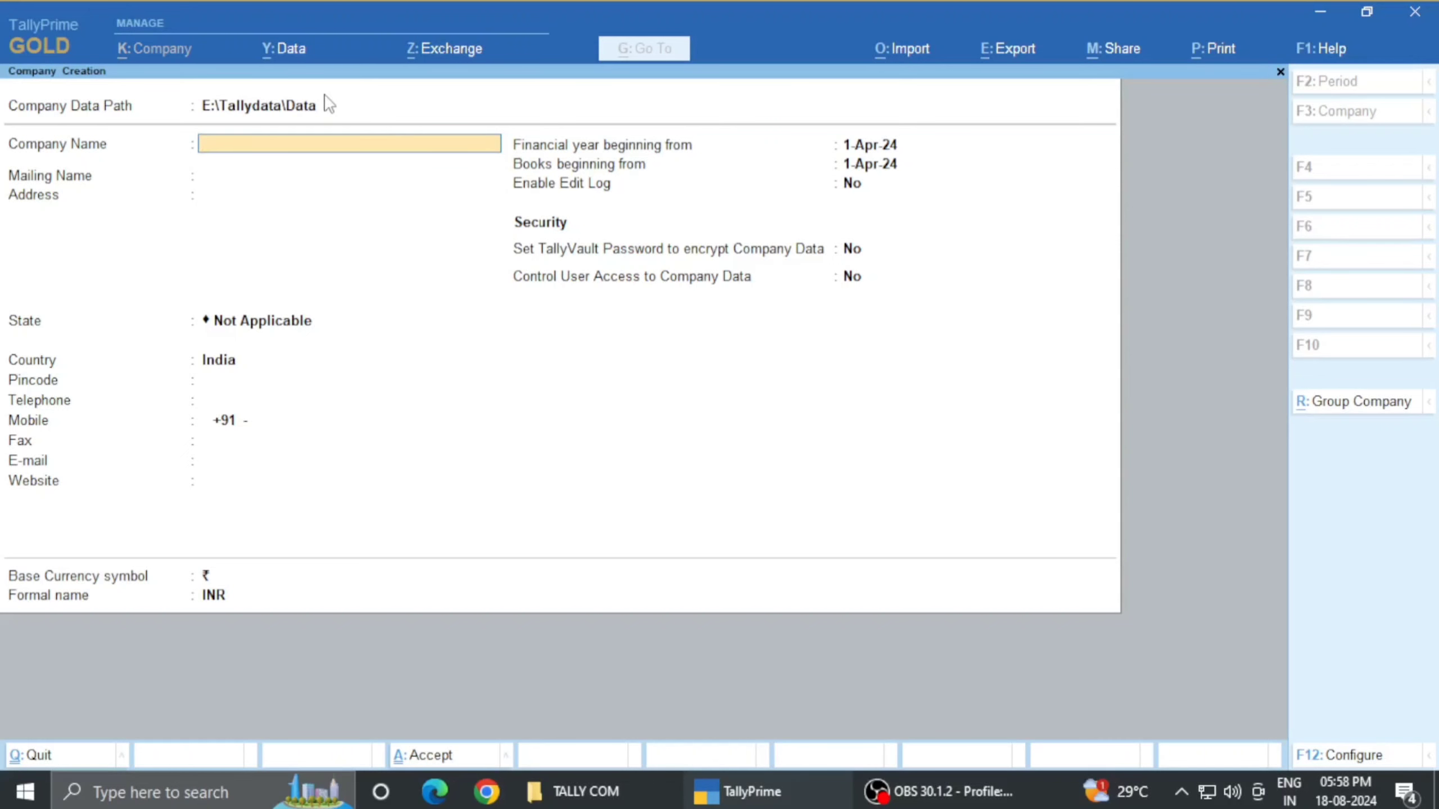
- Set Company Data Path to Select from Drive > Specify Path, then switch to the TALLY COM folder
click(326, 104)
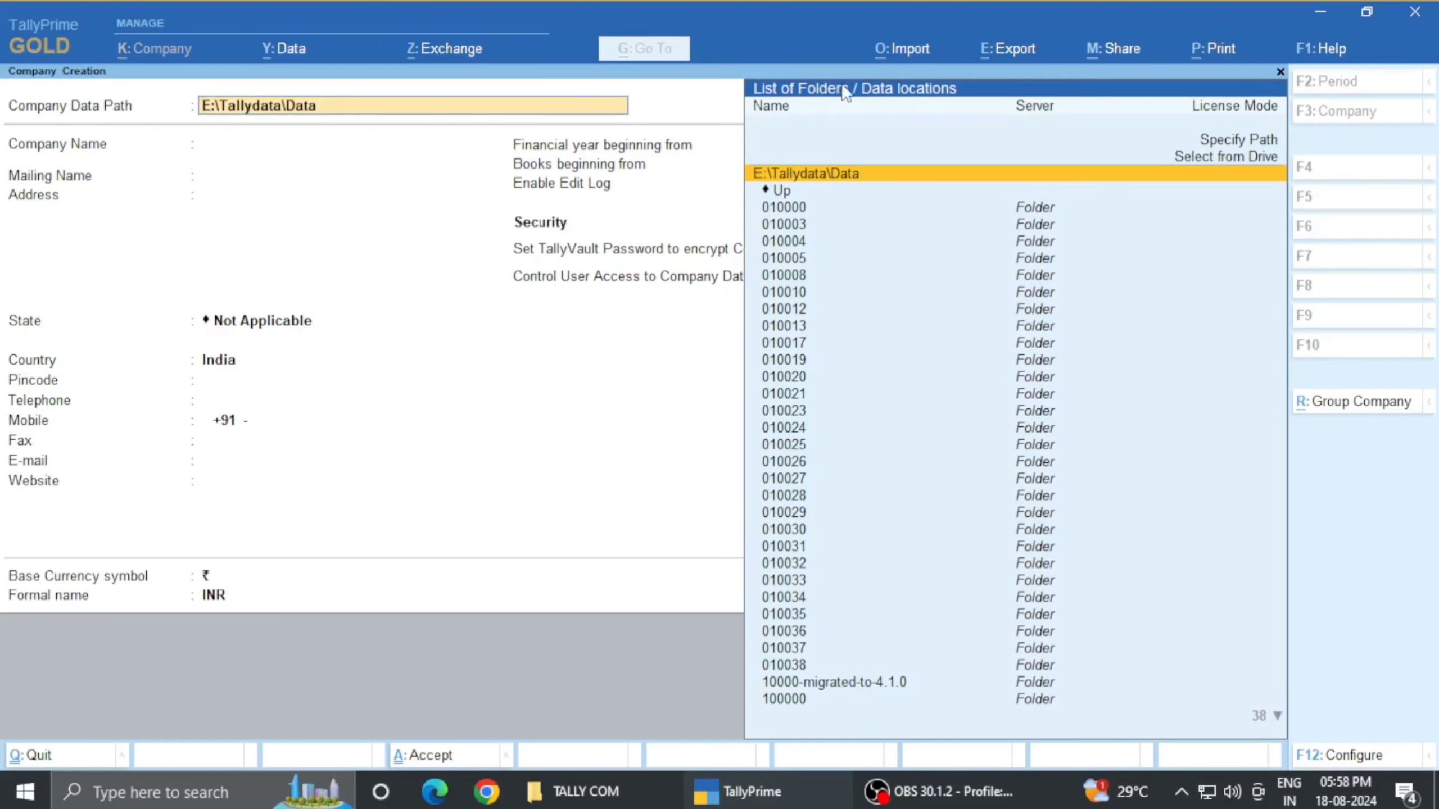
scroll(1150, 193, up, 2)
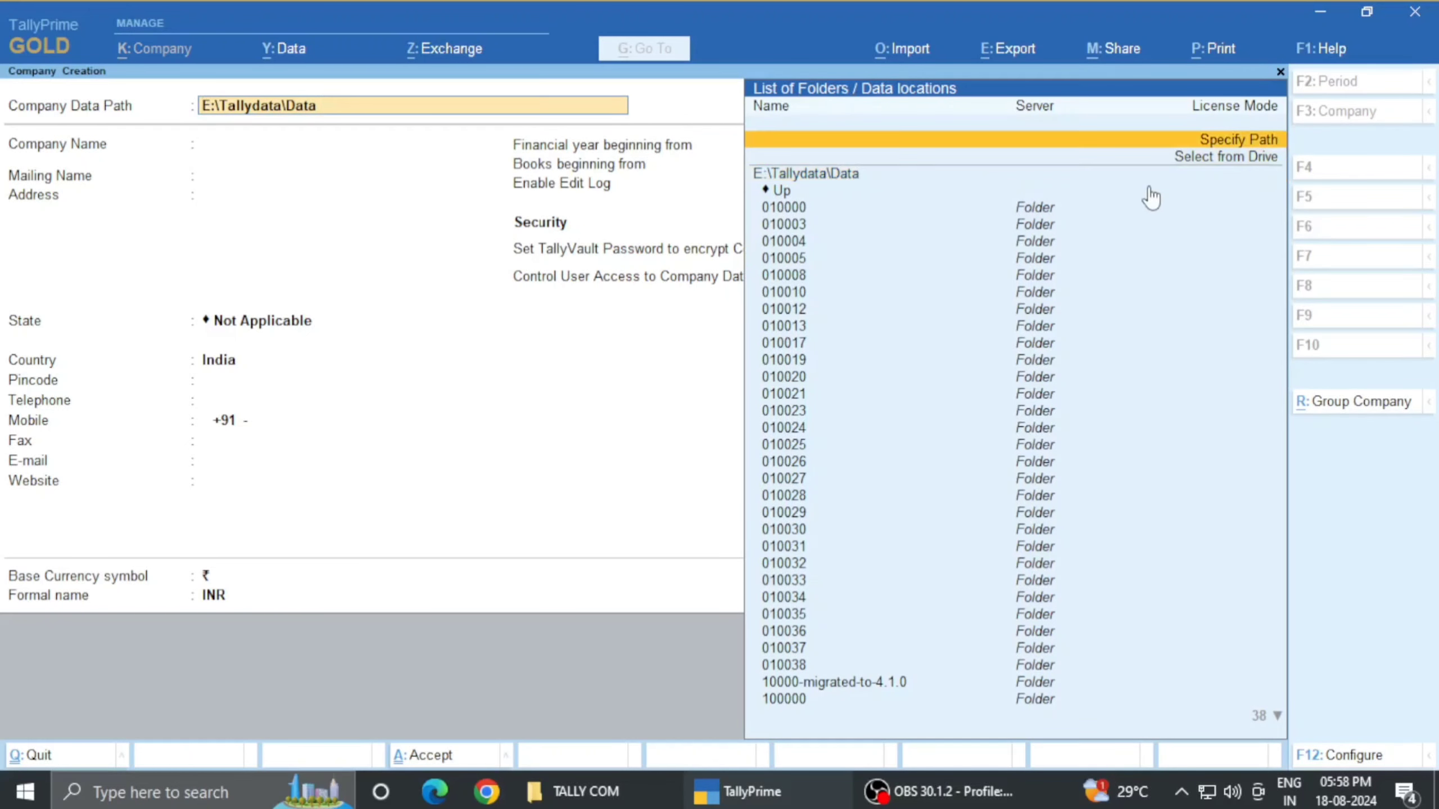
click(1217, 170)
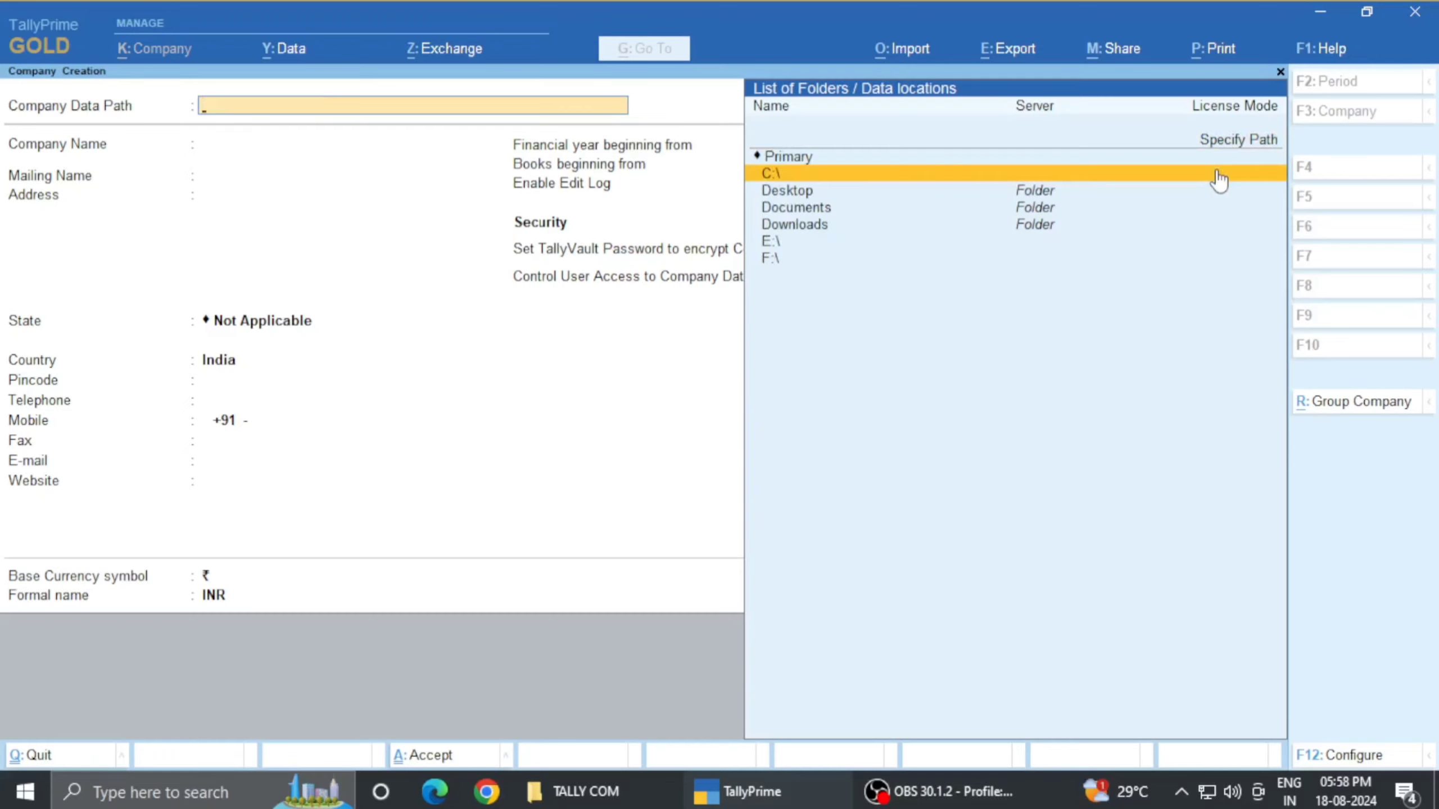
scroll(1218, 180, down, 3)
scroll(1218, 181, up, 5)
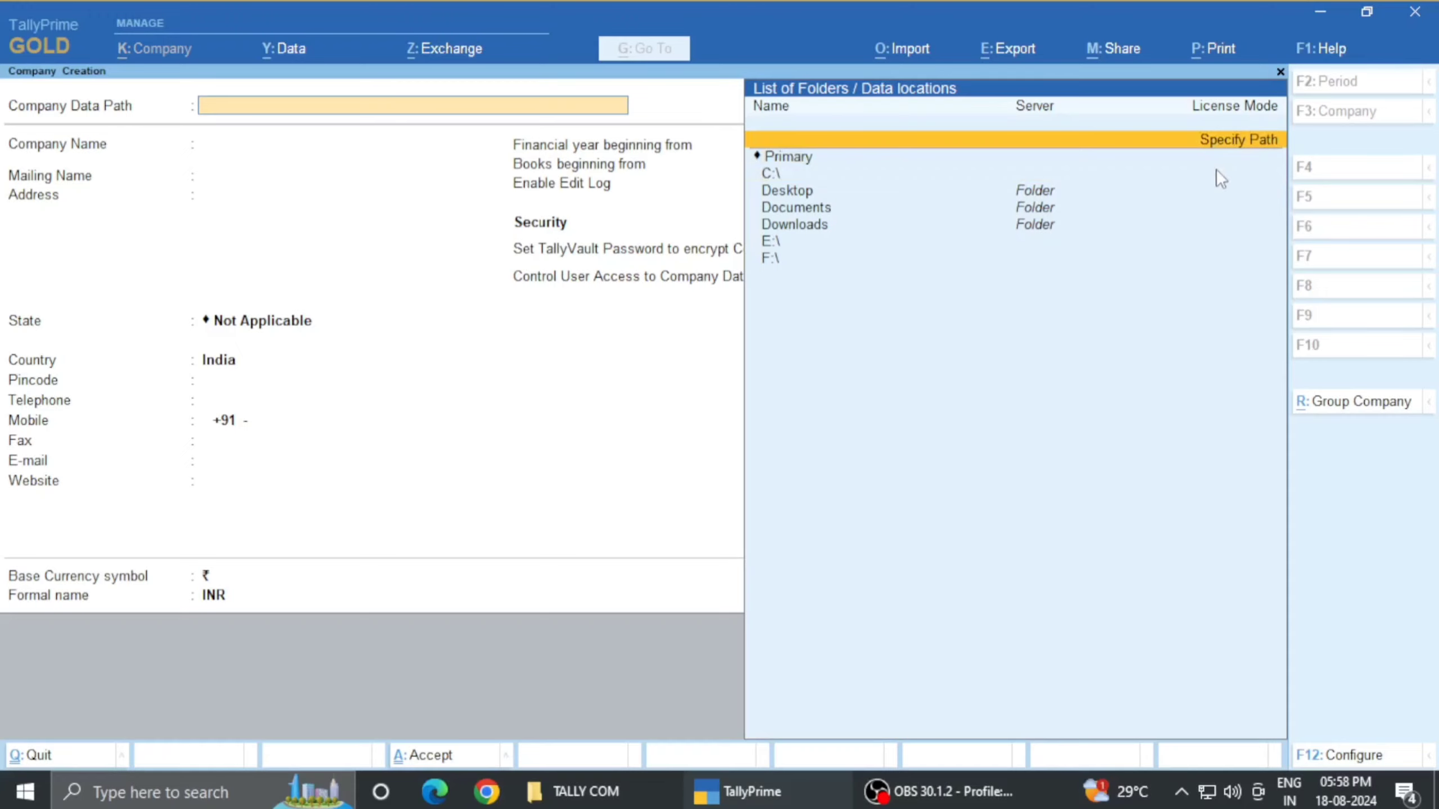
key(Return)
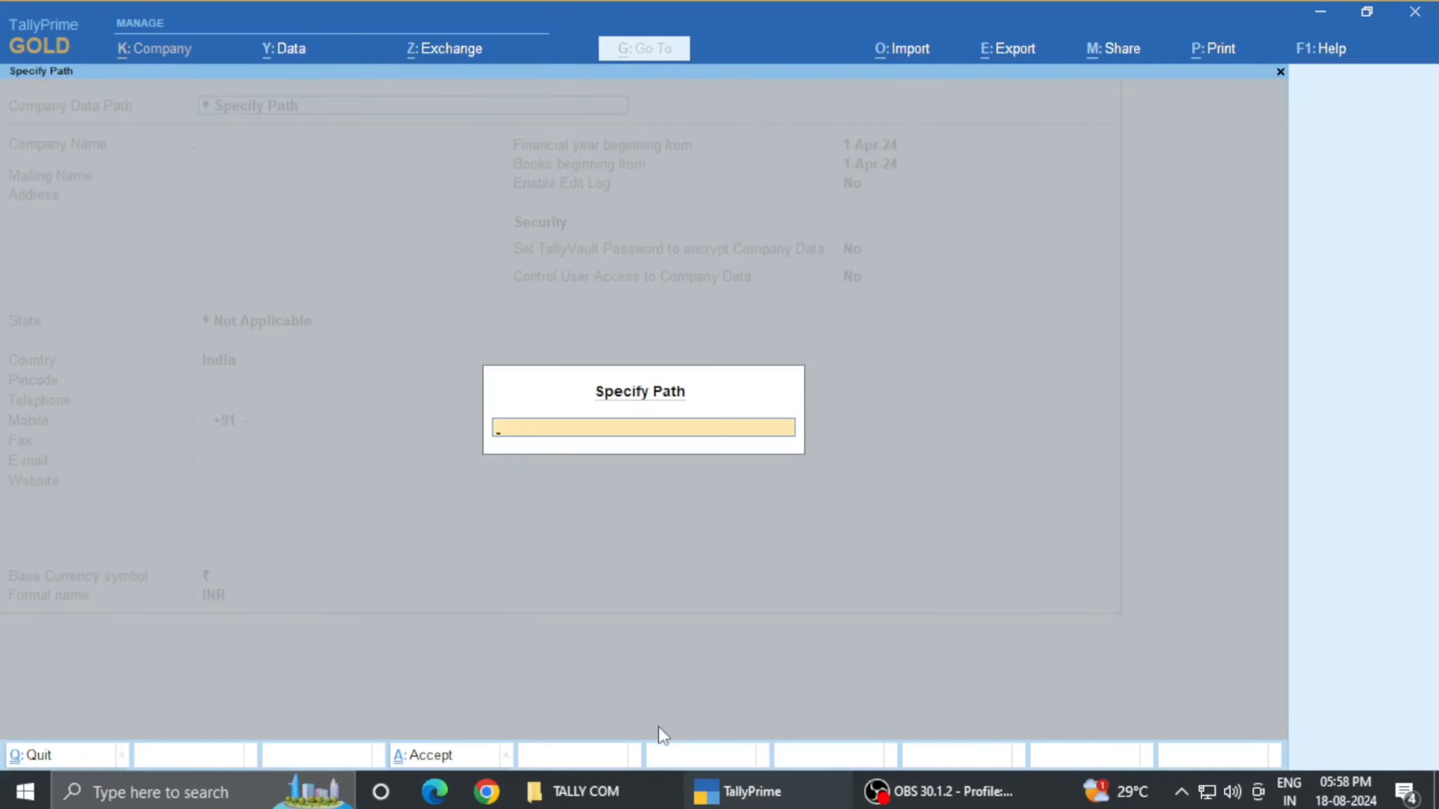
click(607, 797)
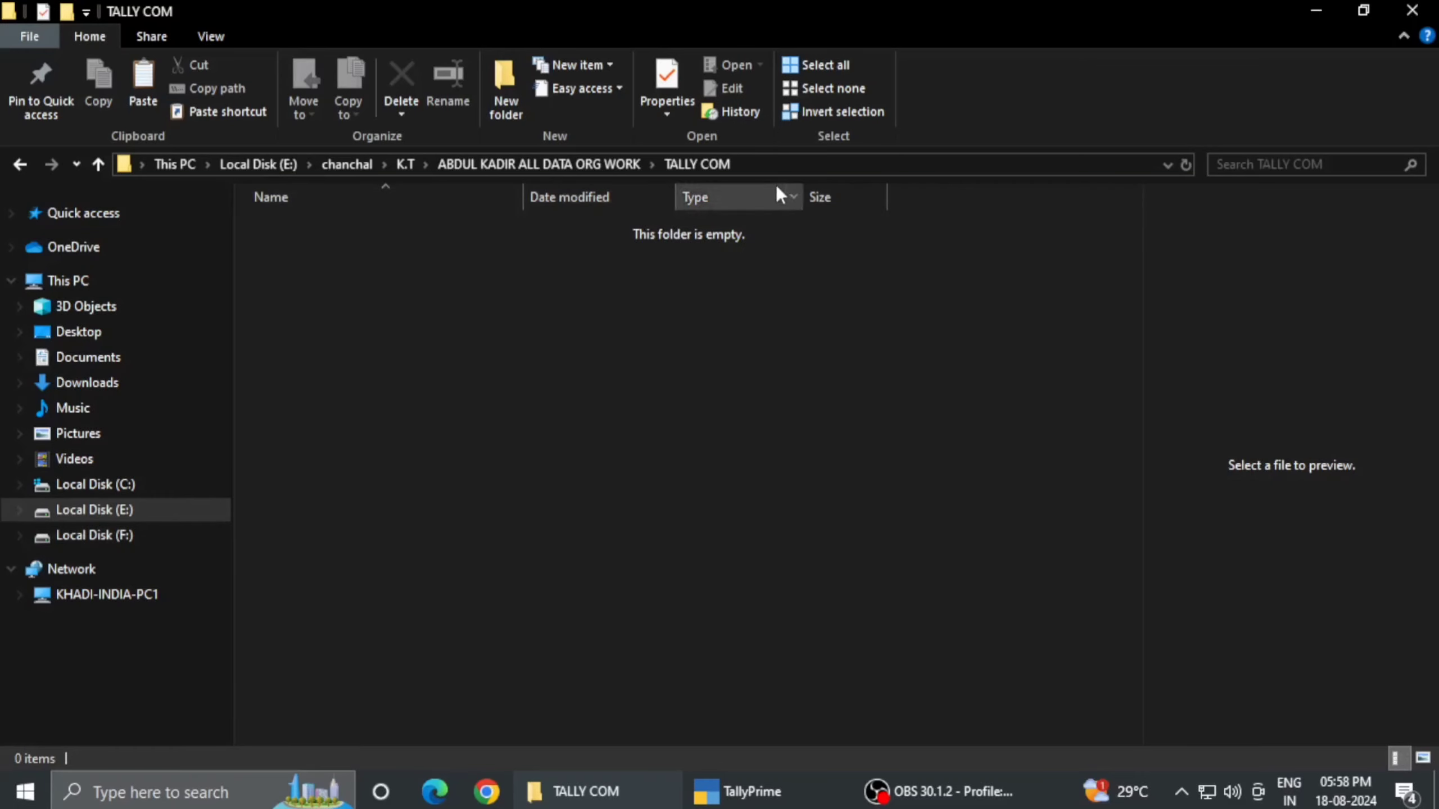
- Copy the TALLY COM folder's full path from the Explorer address bar, then return to TallyPrime
click(753, 163)
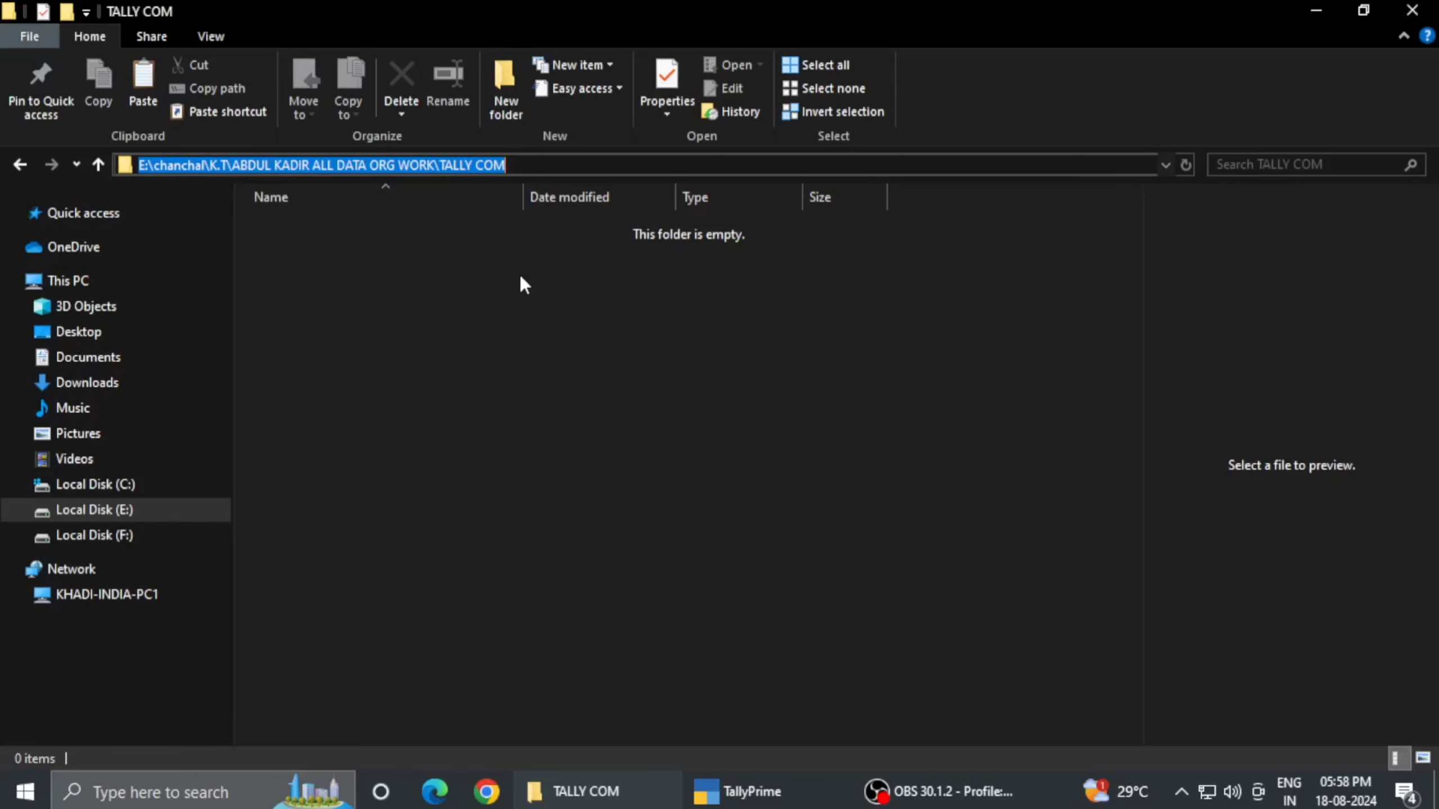
key(ctrl+c)
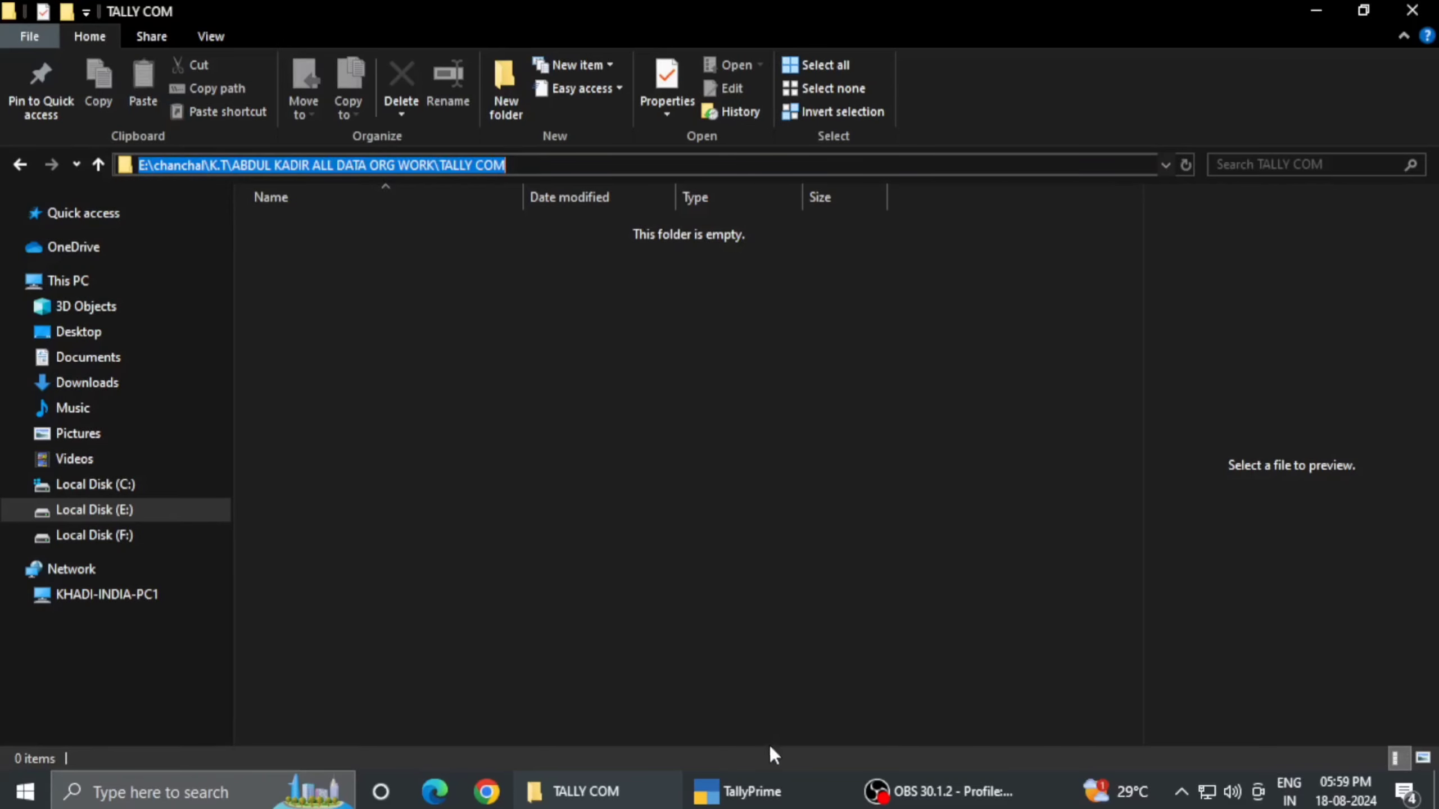
click(748, 793)
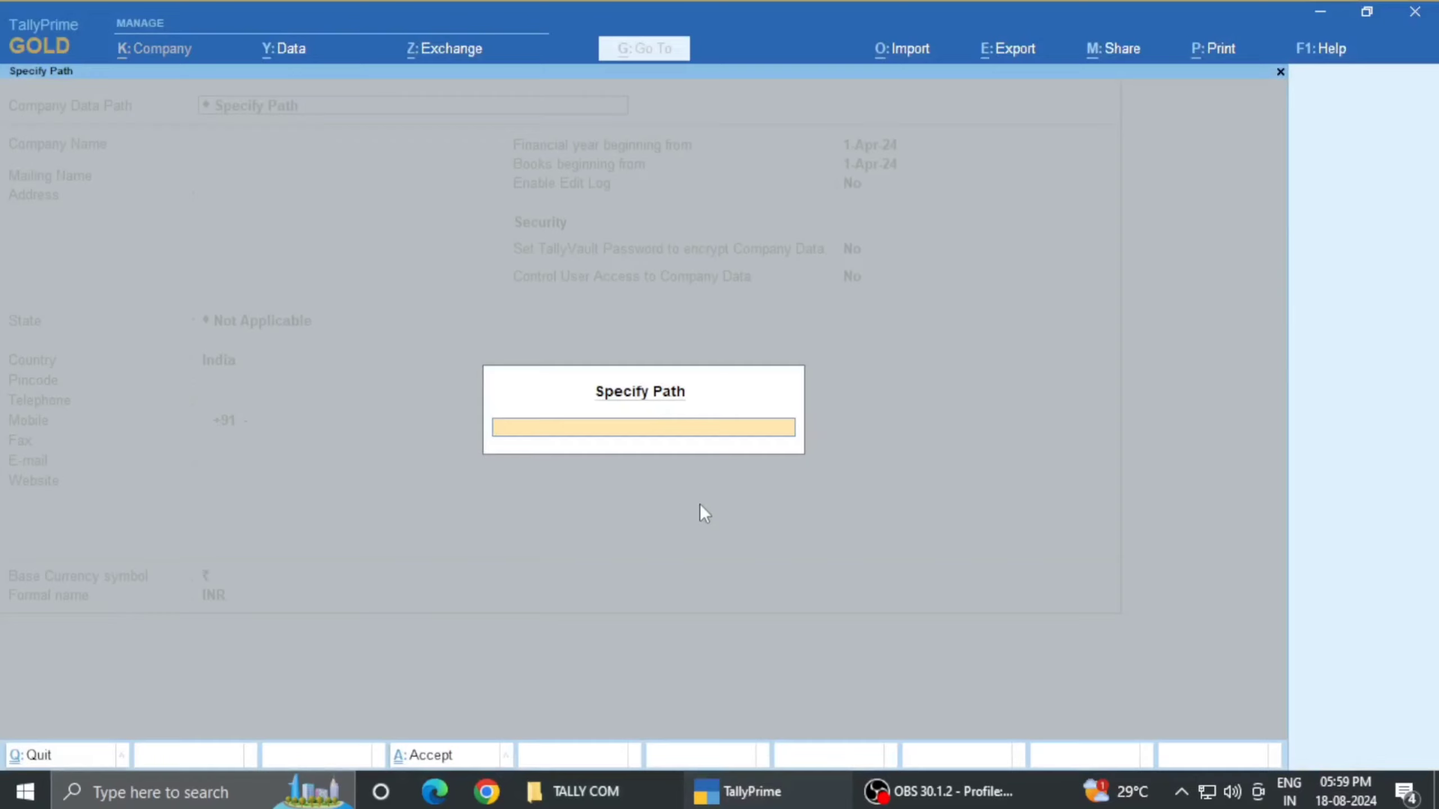
- Paste the TALLY COM folder path into Specify Path and accept it as the data path
key(ctrl+alt+v)
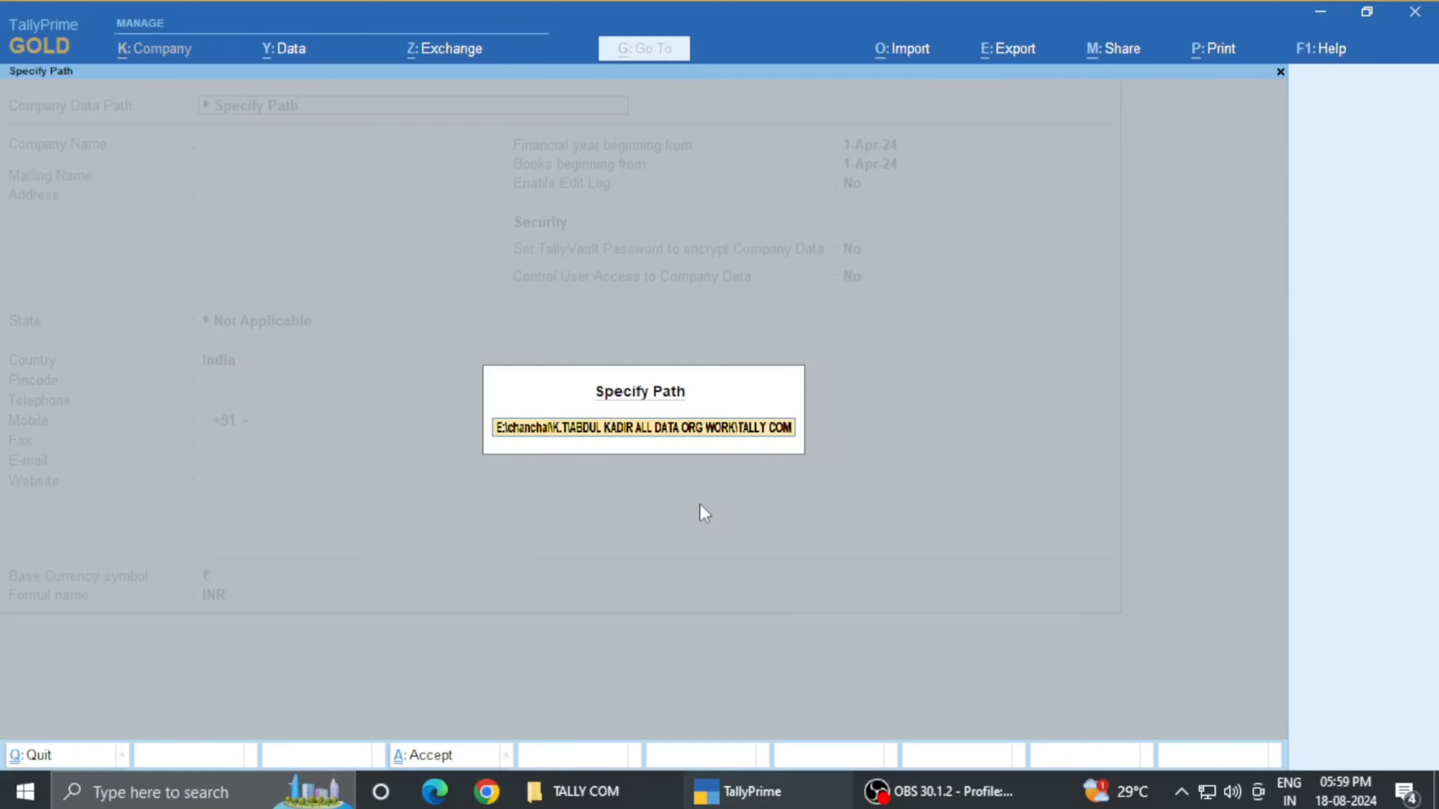
key(Return)
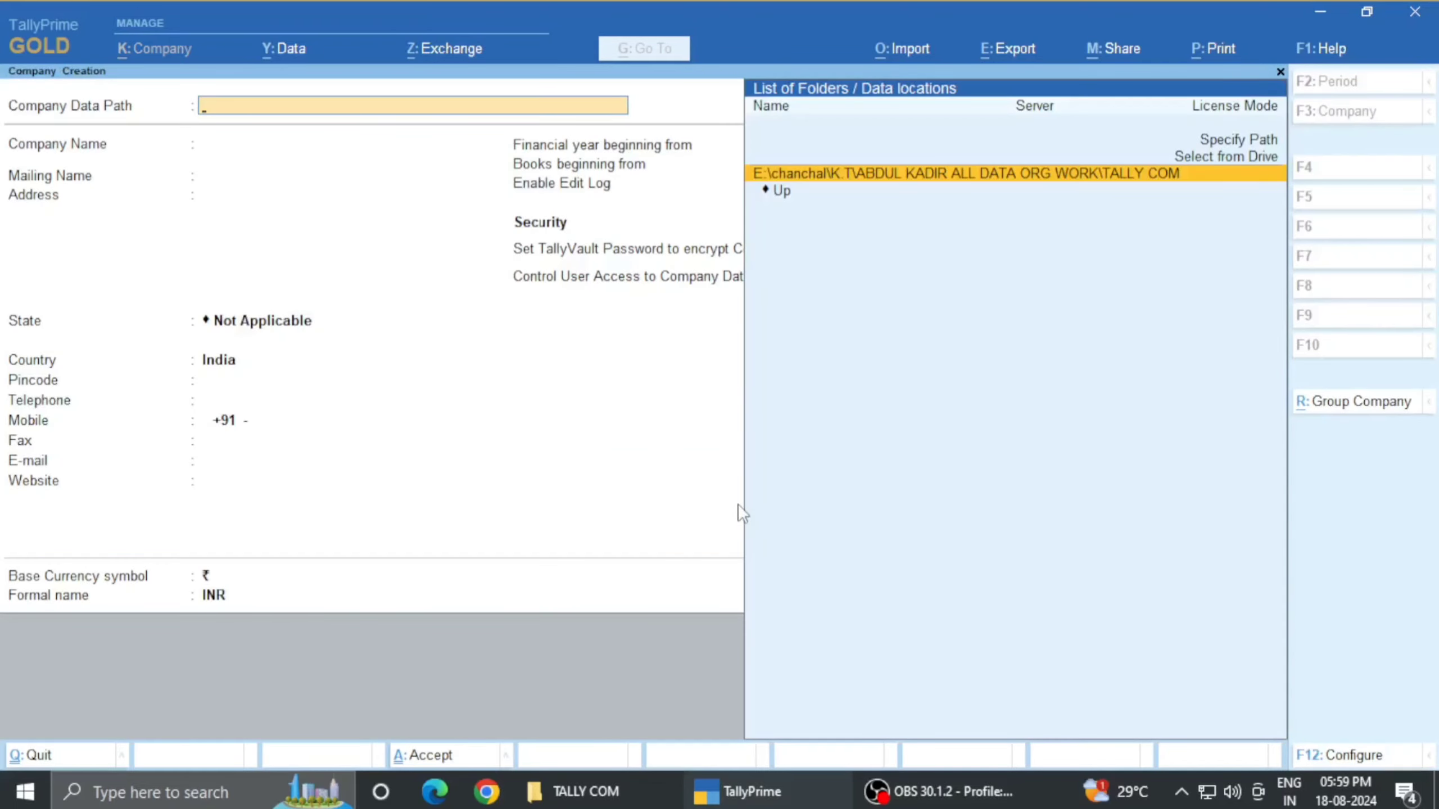
key(Return)
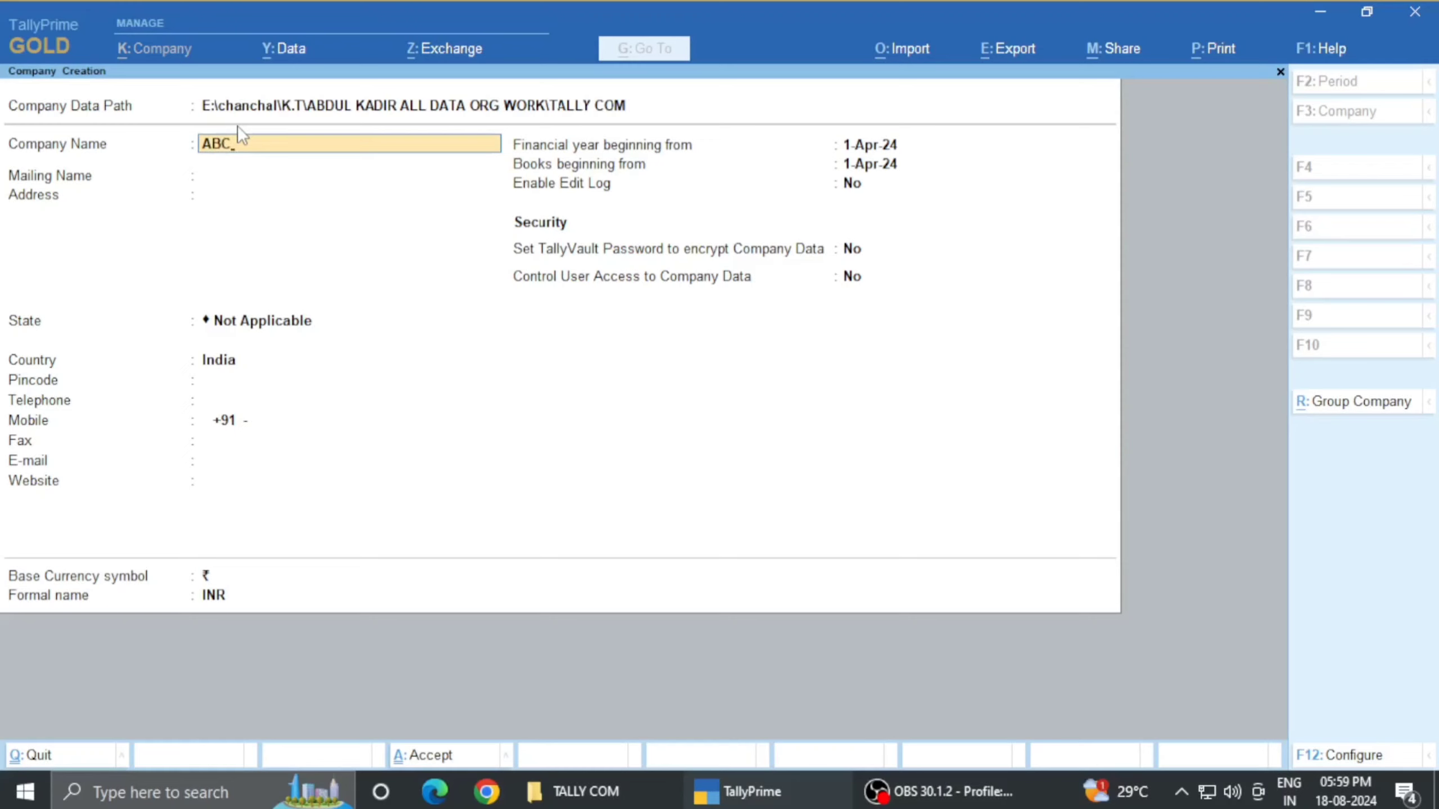
- Accept ABC as the company name and enter the mailing name SHRI HANUMANT LAGHU UDYOG
key(Return)
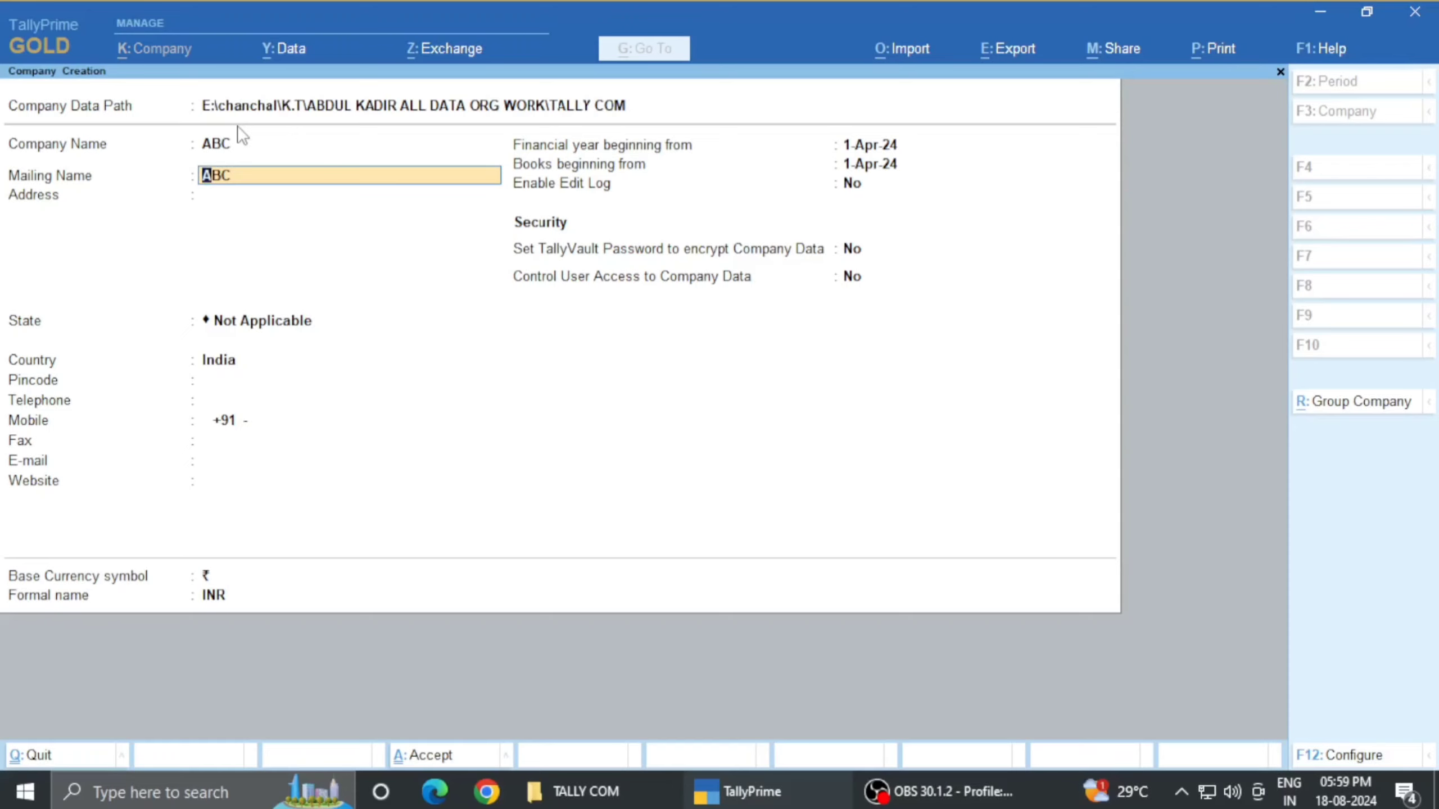
key(BackSpace)
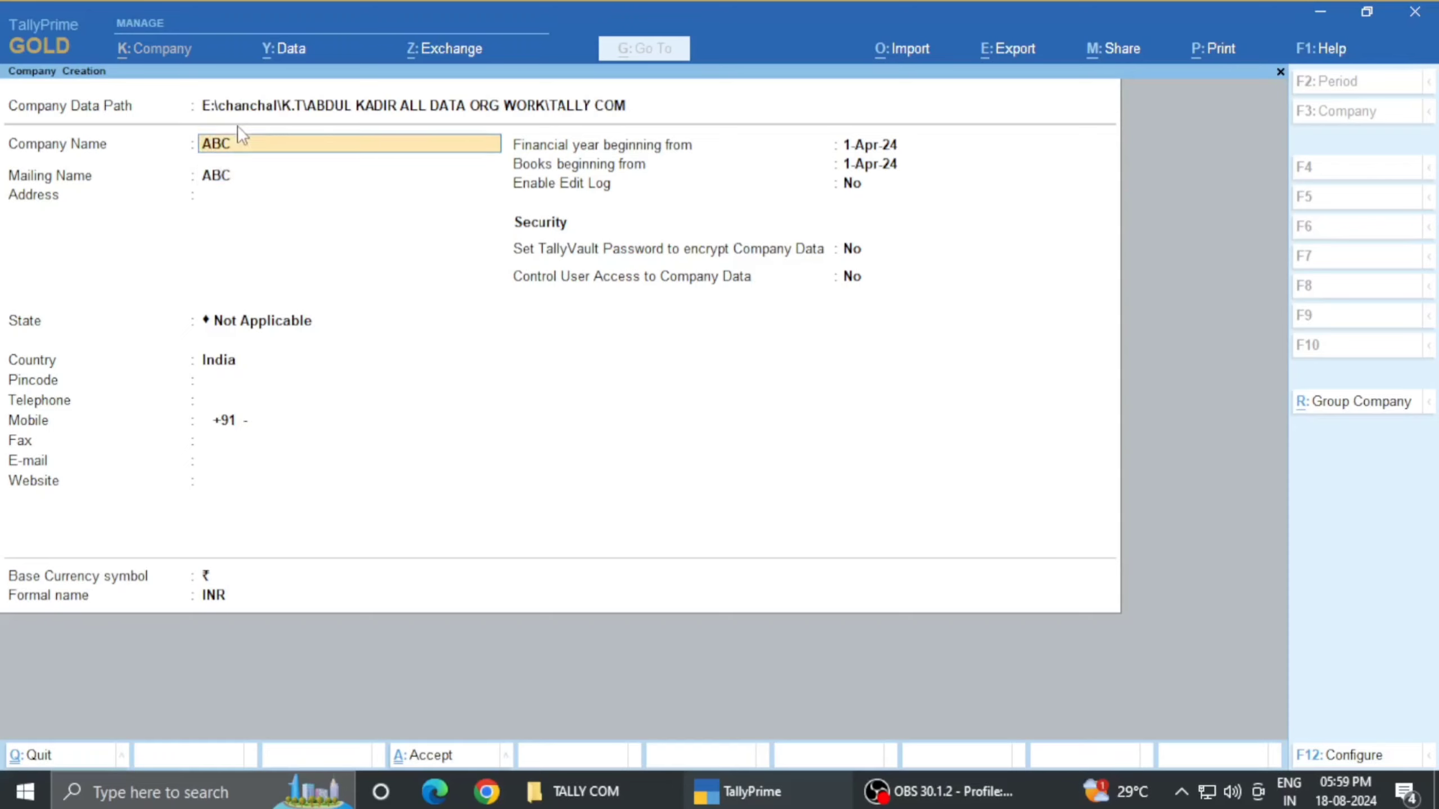
key(Return)
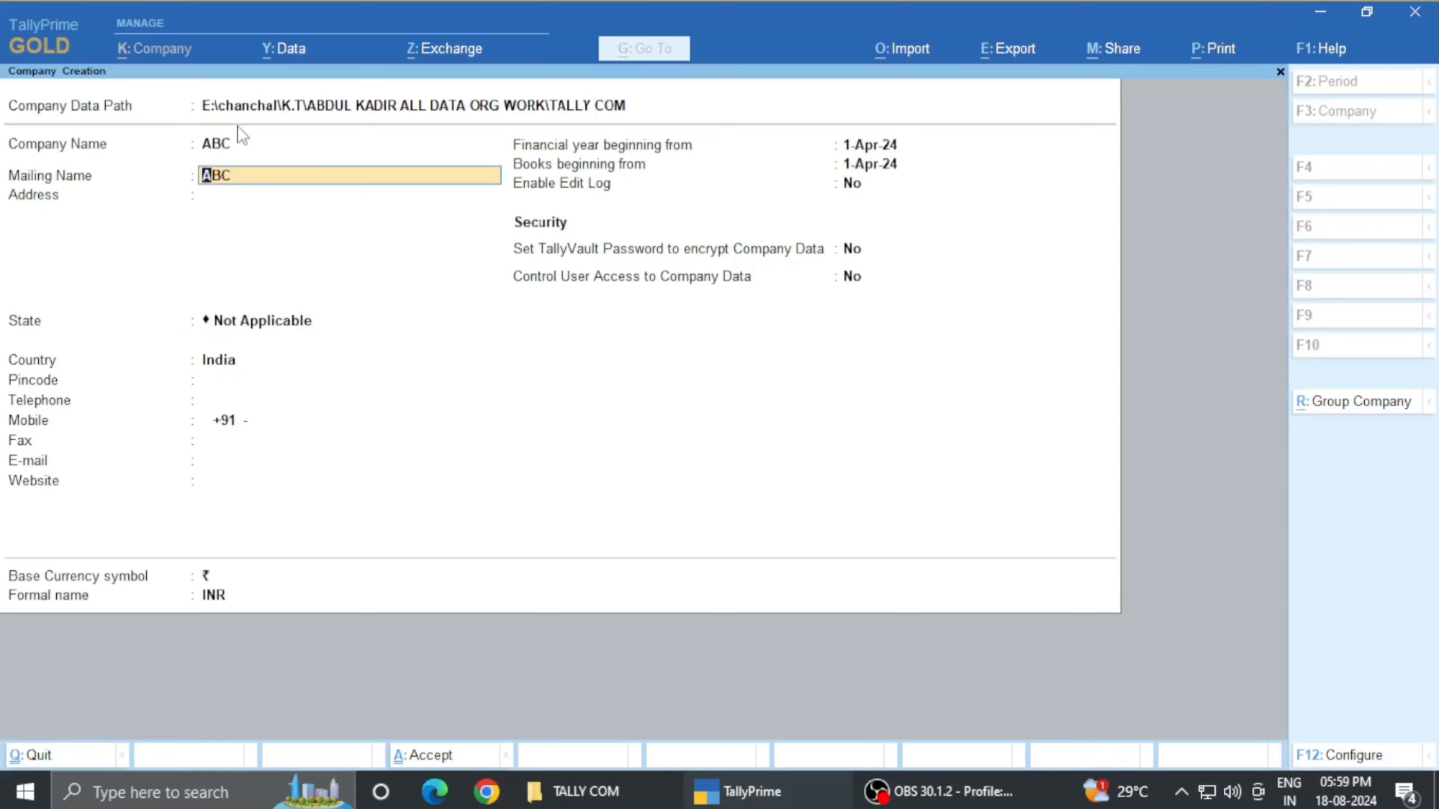
text(SHRI HANUMANT LAGU)
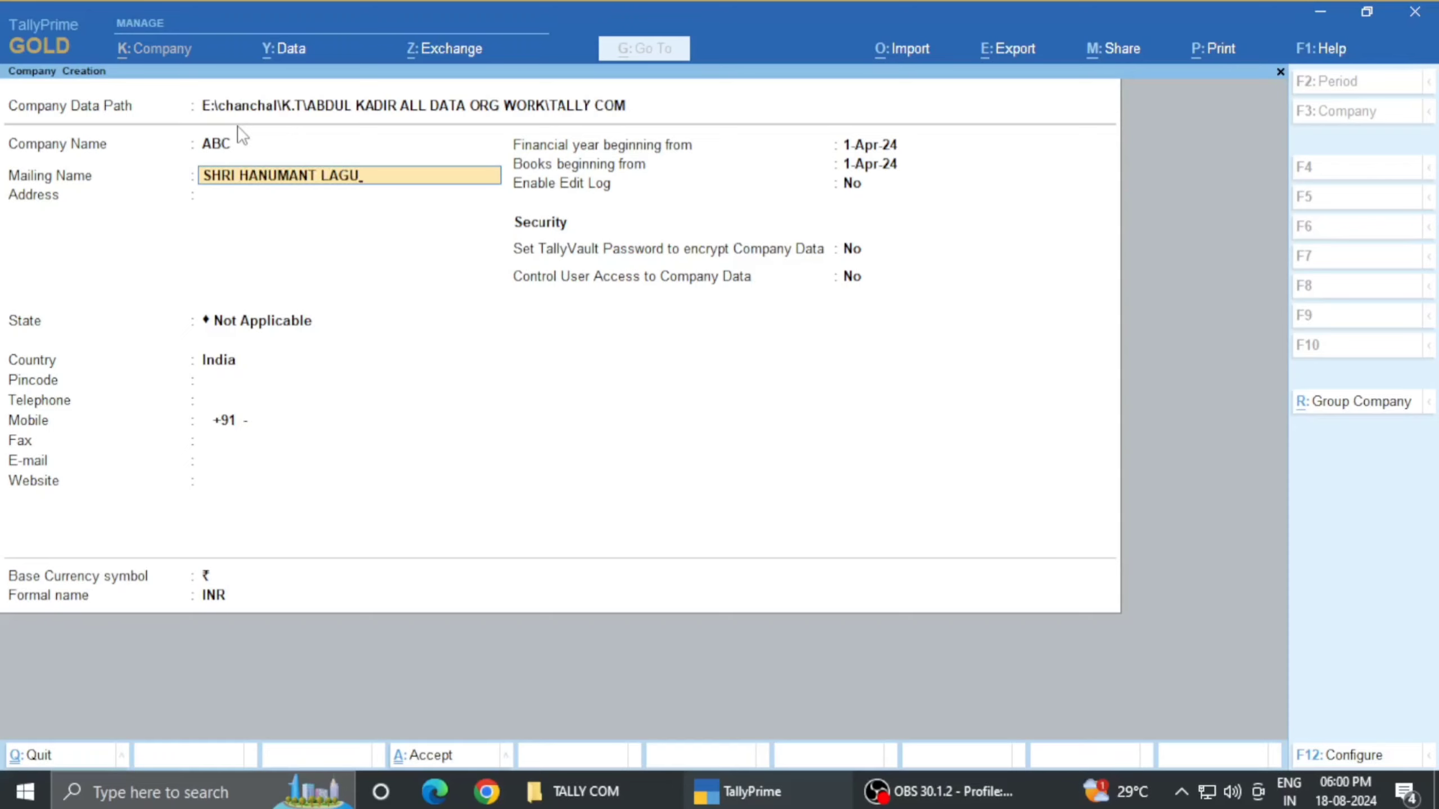
key(BackSpace)
text(HU UDYOG)
key(Return)
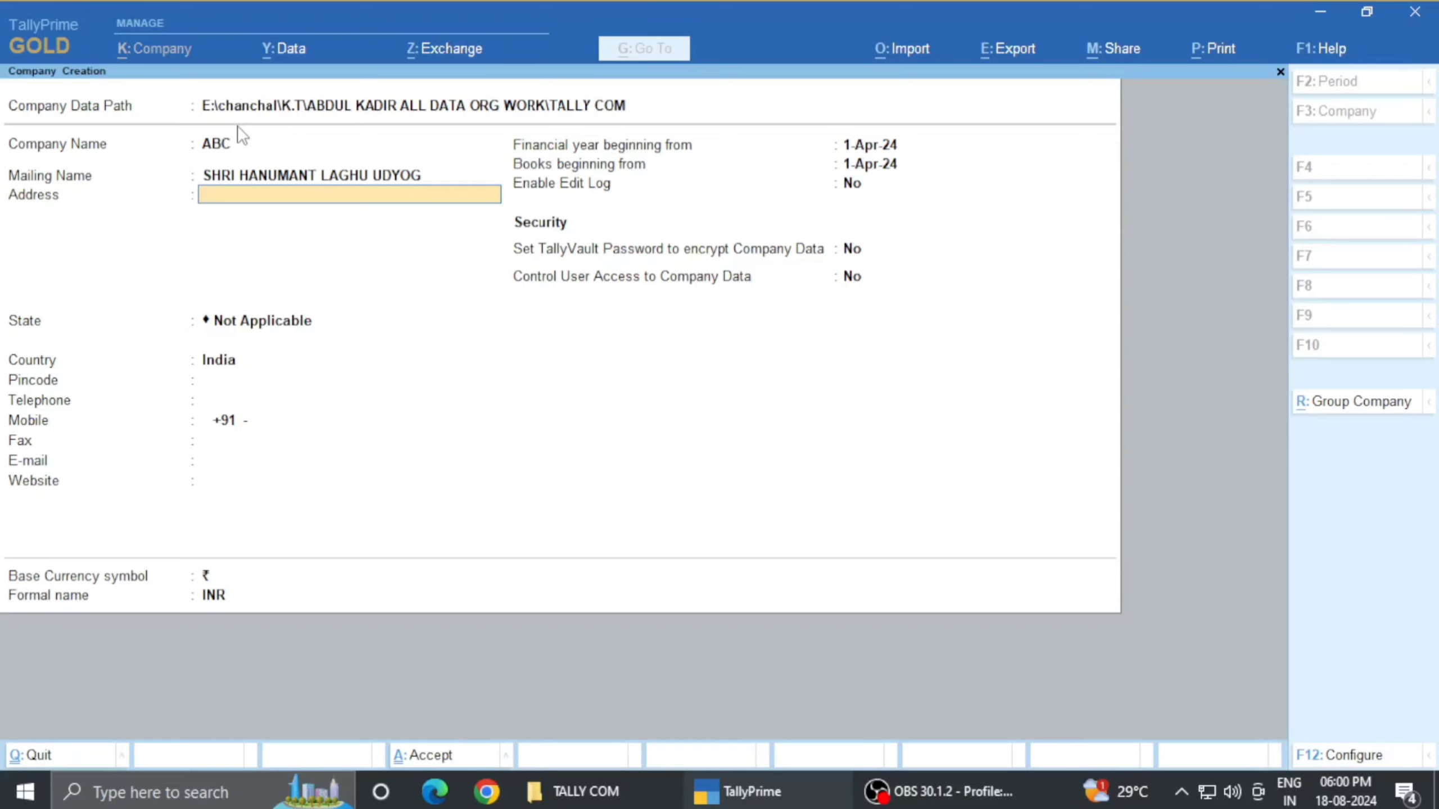
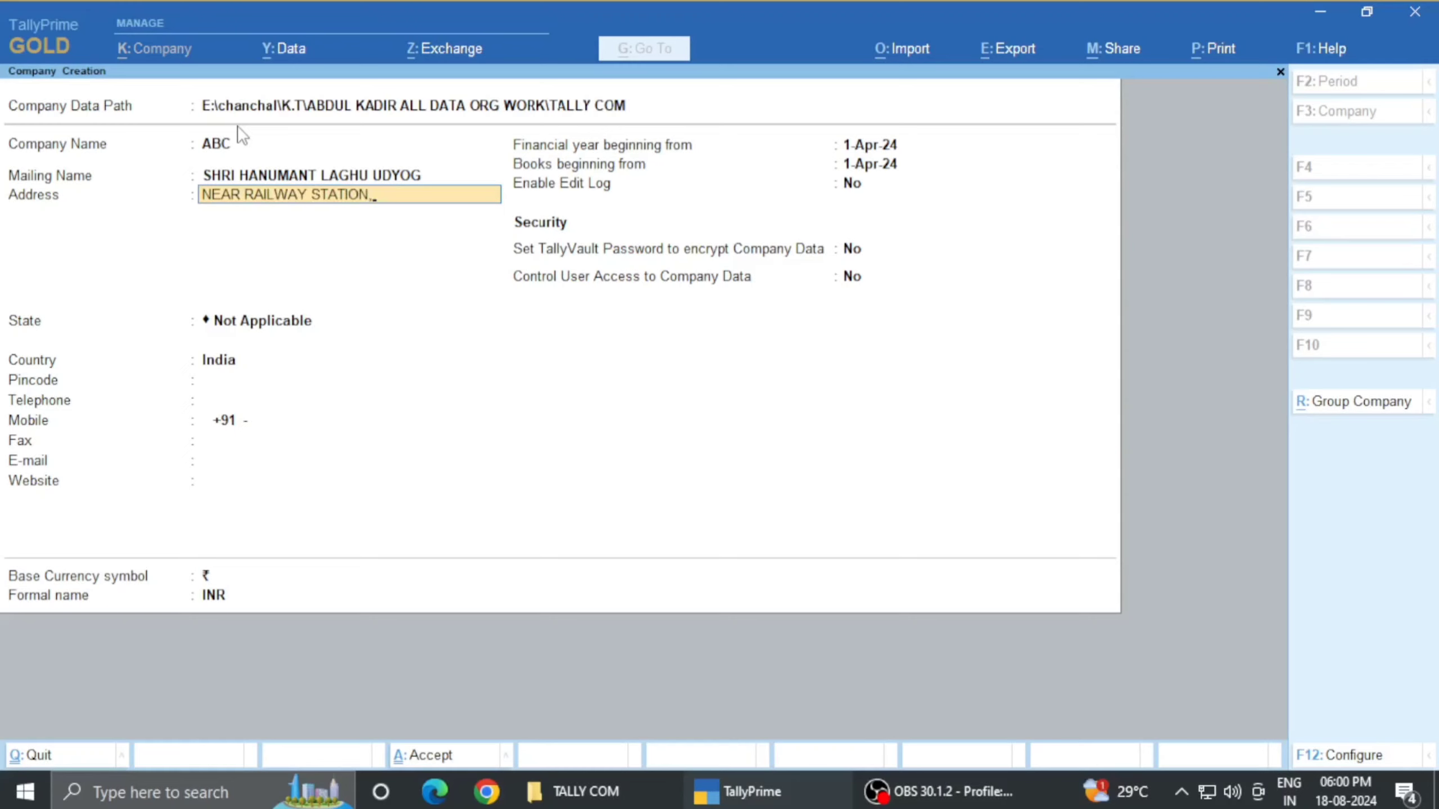
key(Return)
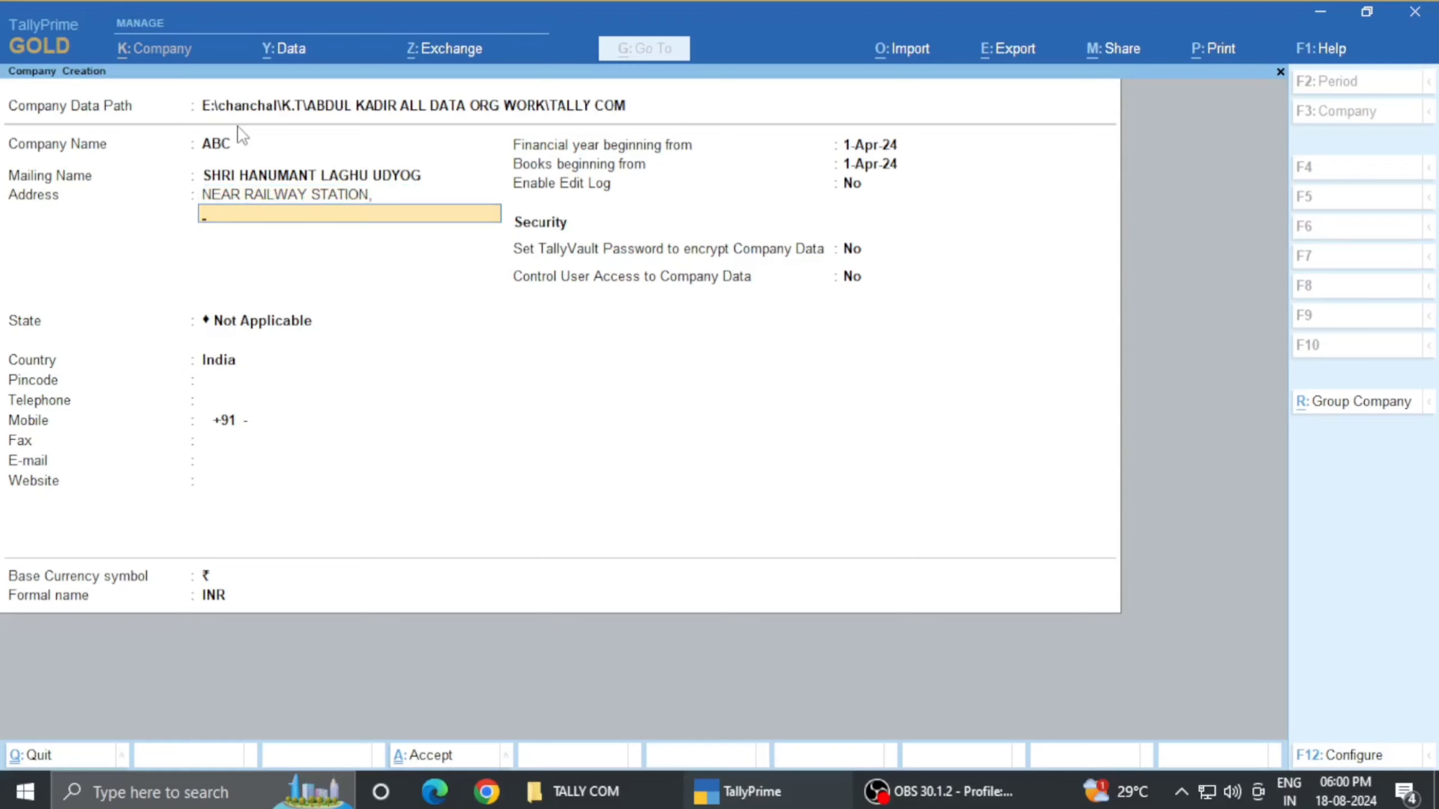
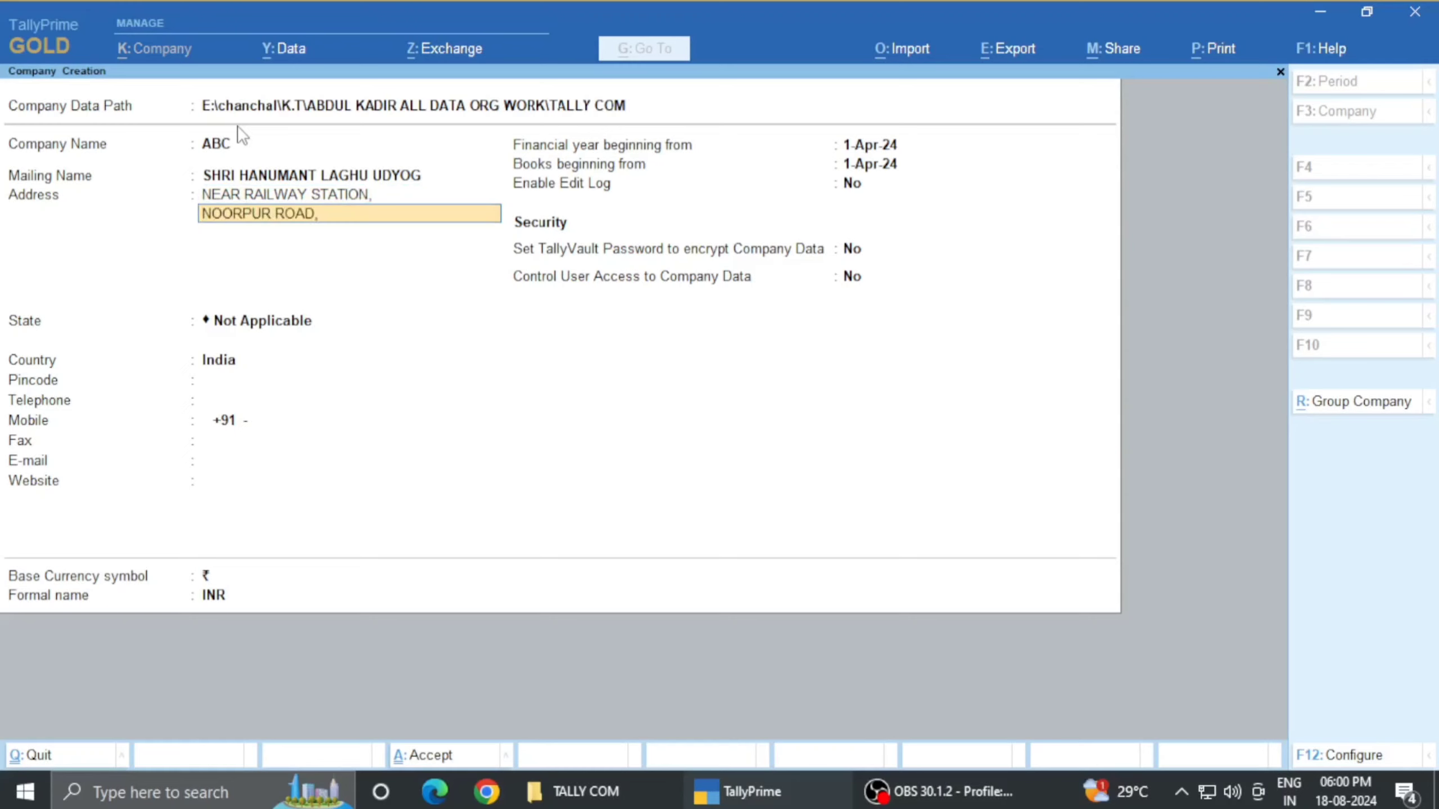
key(Return)
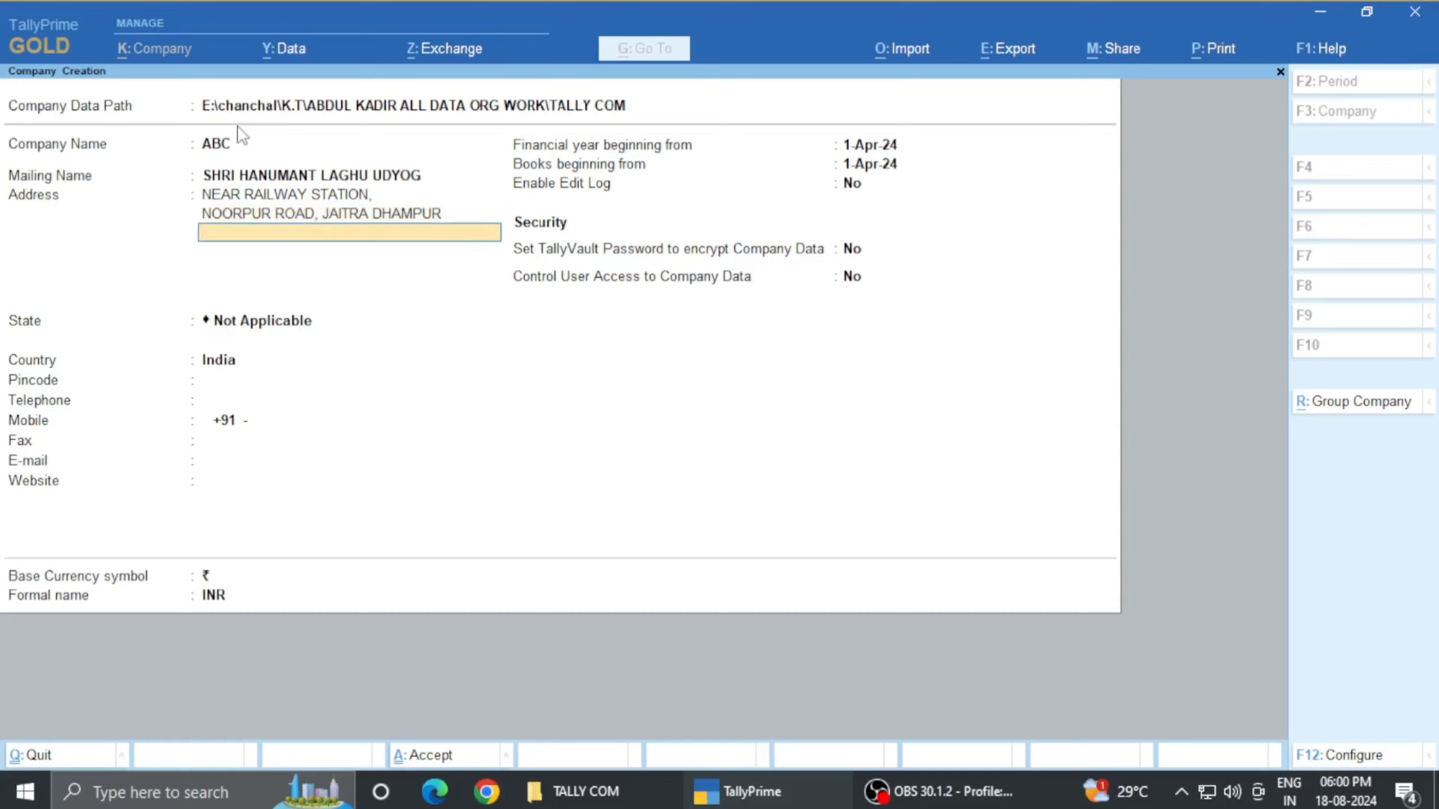
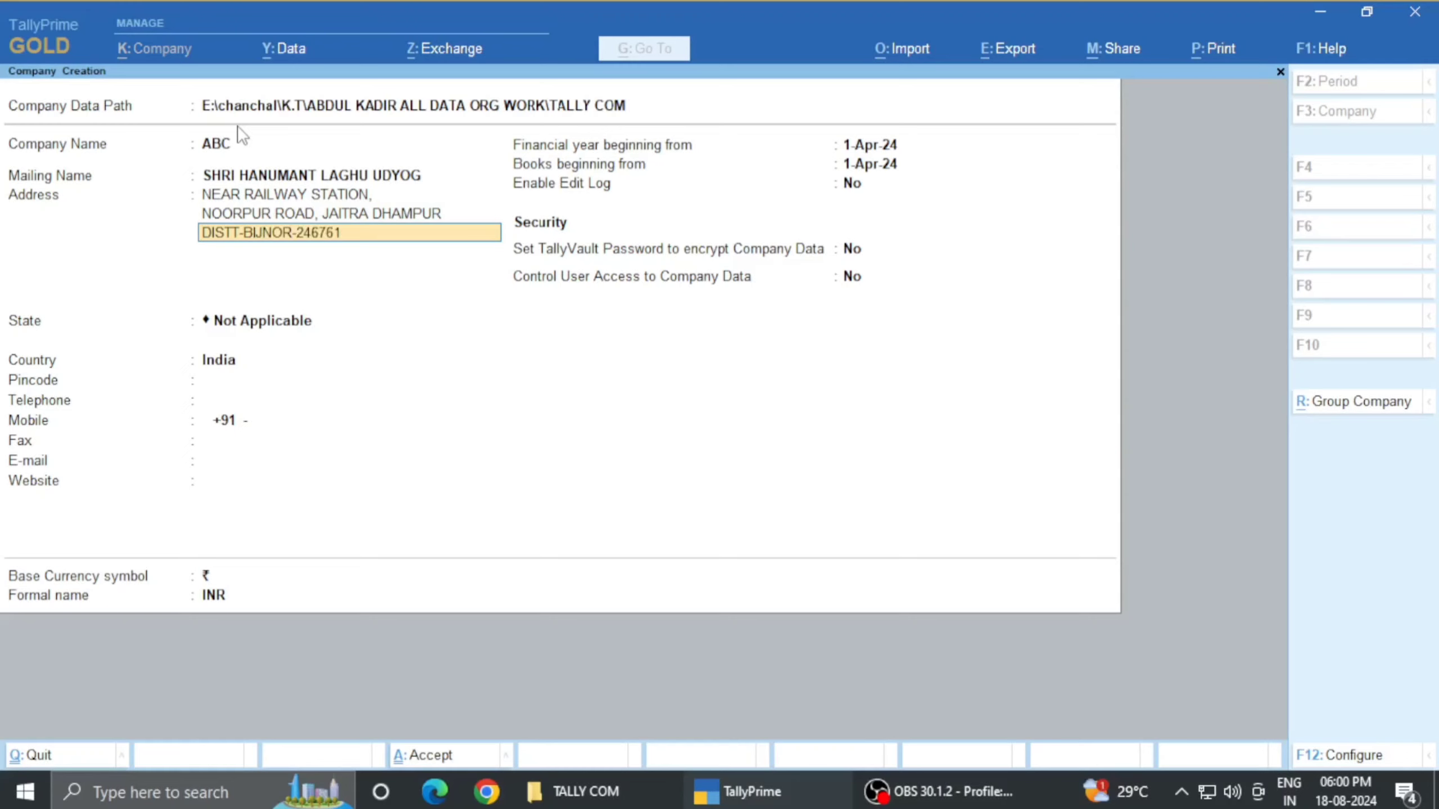
key(Return)
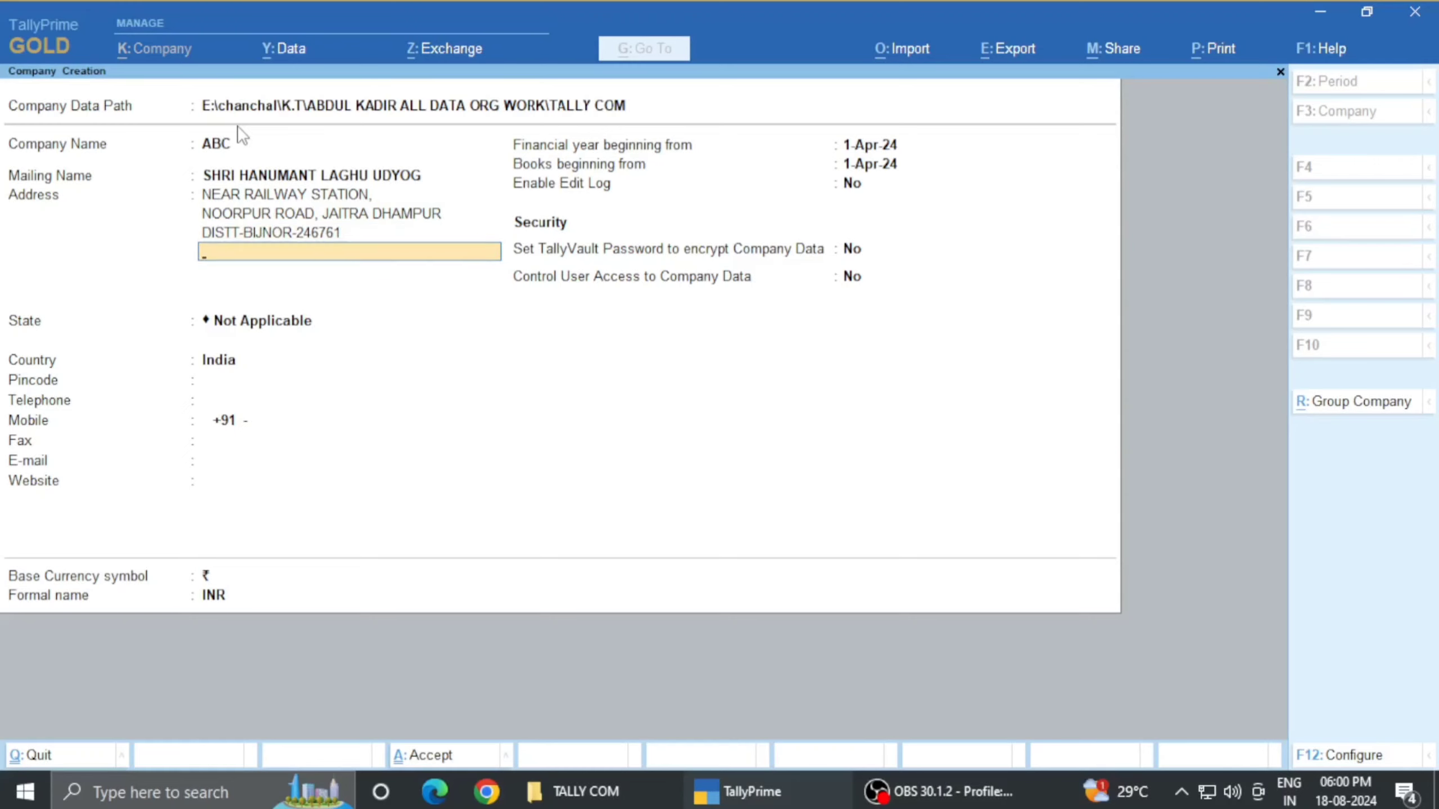
- Set the State to Uttar Pradesh by filtering the list with UT
key(Up)
key(Up)
key(Up)
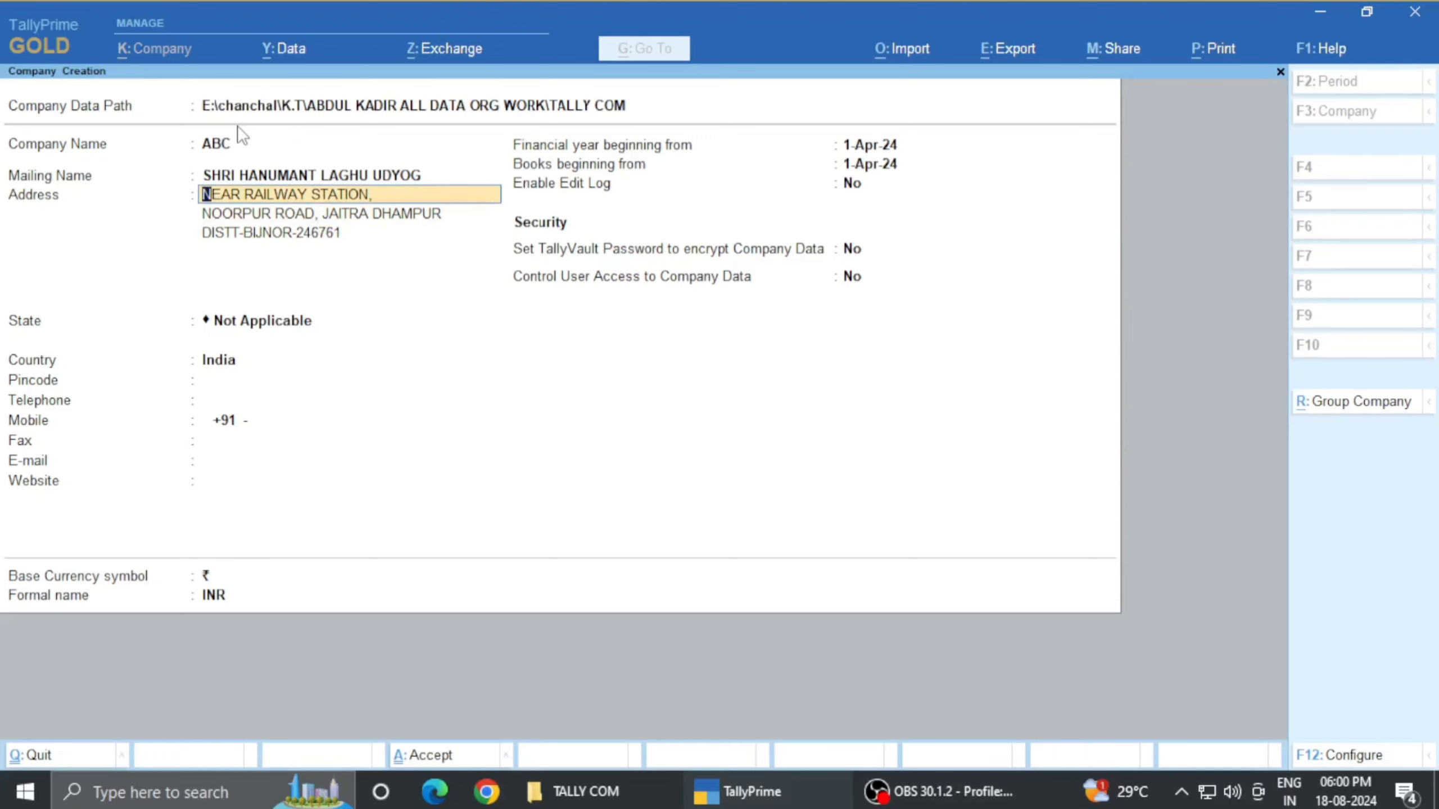
key(Down)
key(Down)
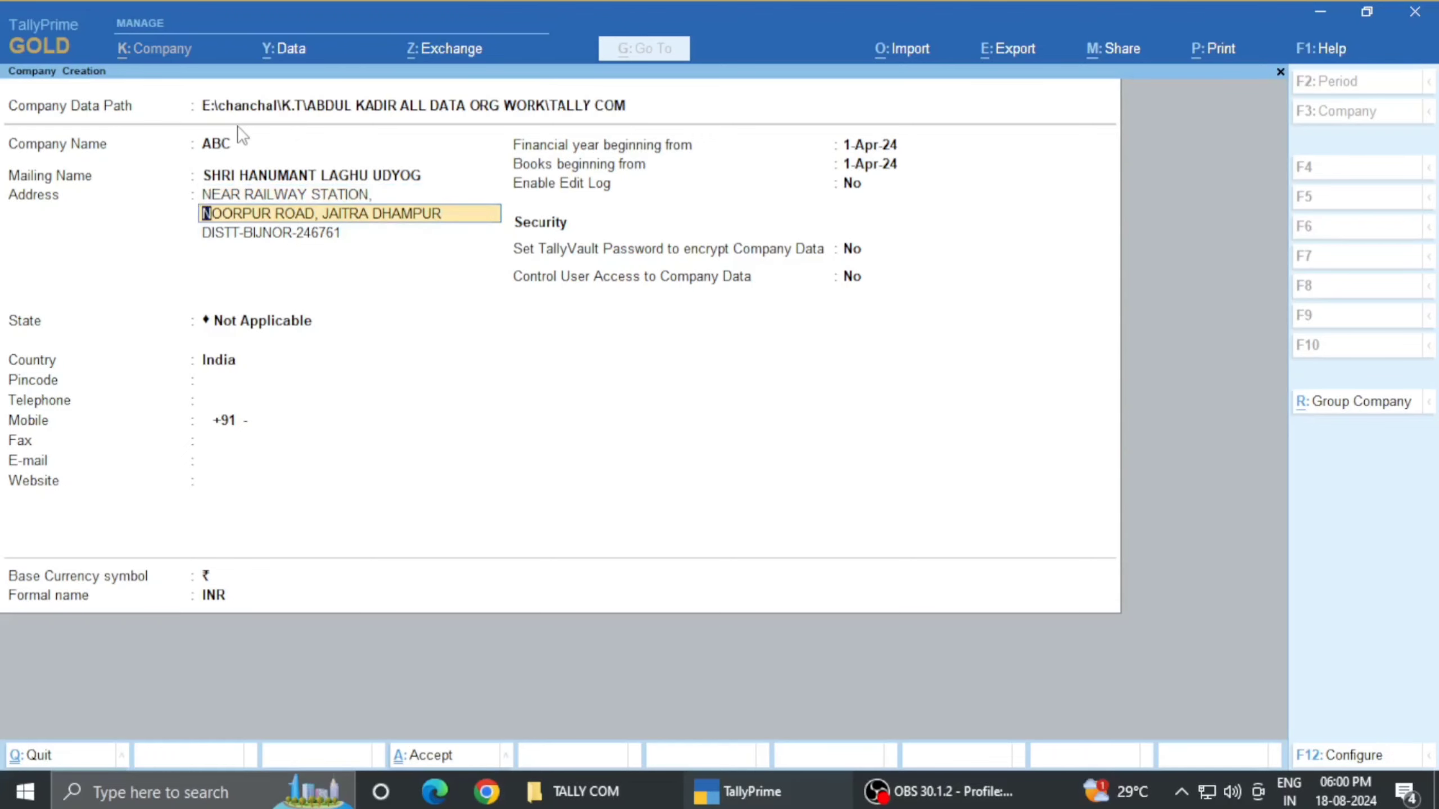
key(Return)
key(Return)
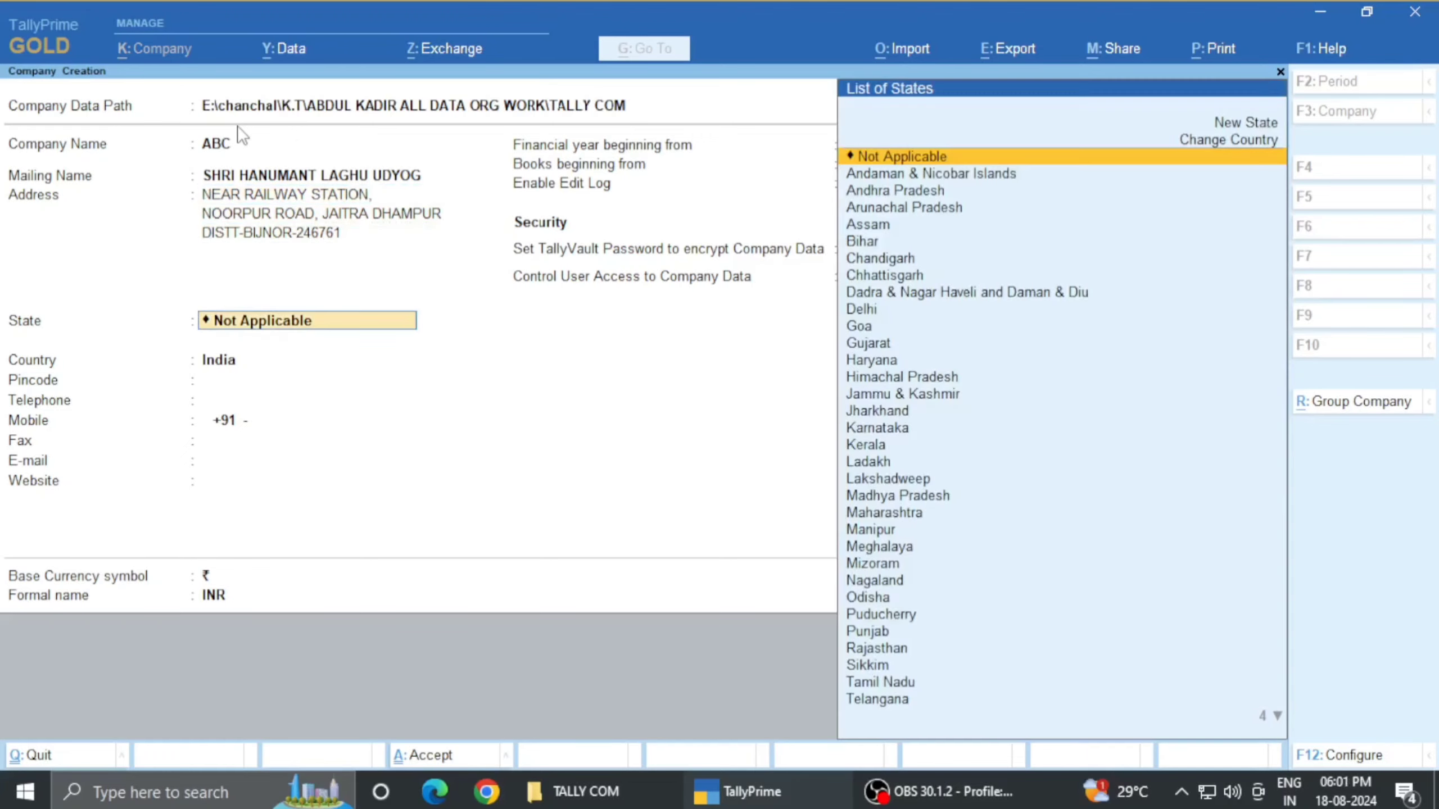
key(BackSpace)
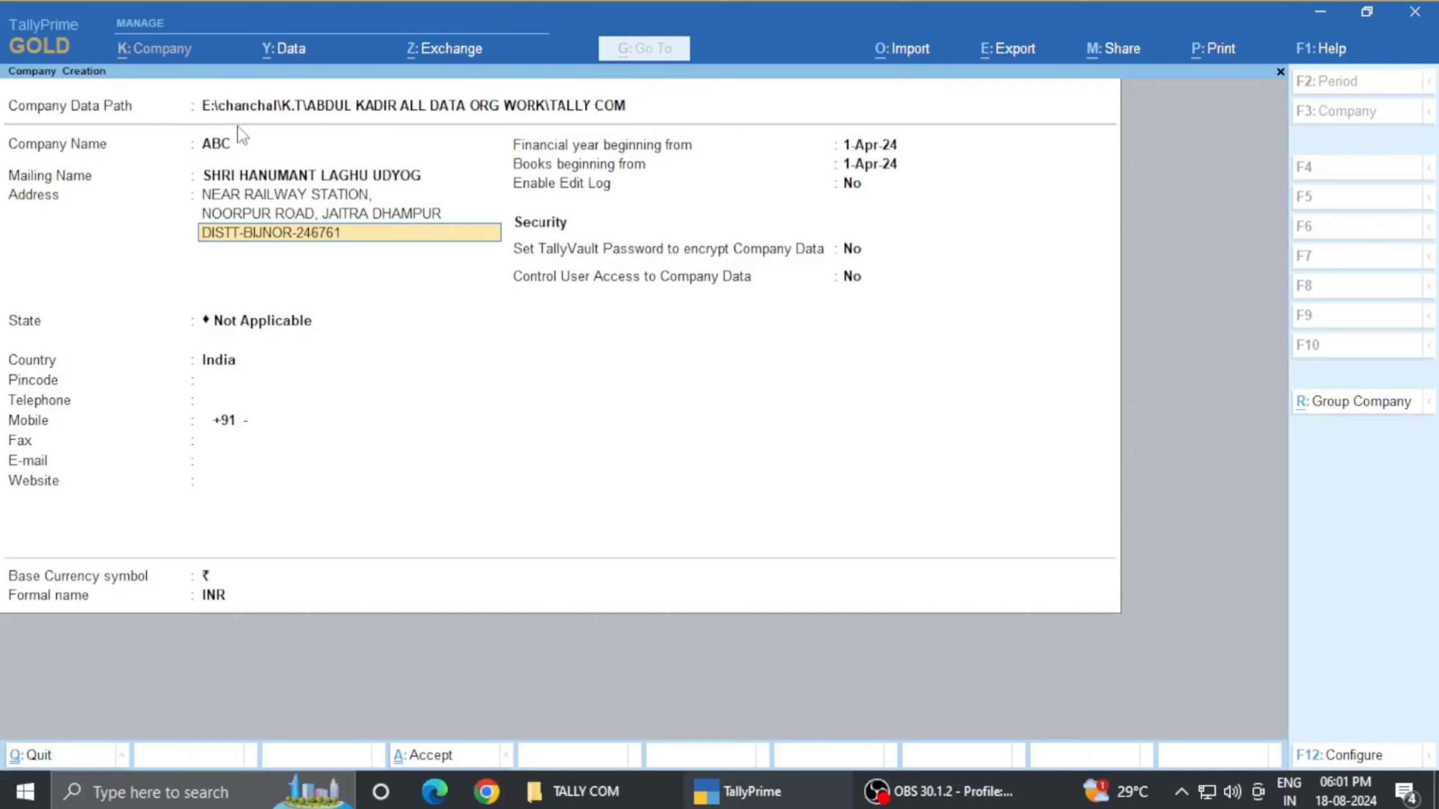
key(Return)
key(Return)
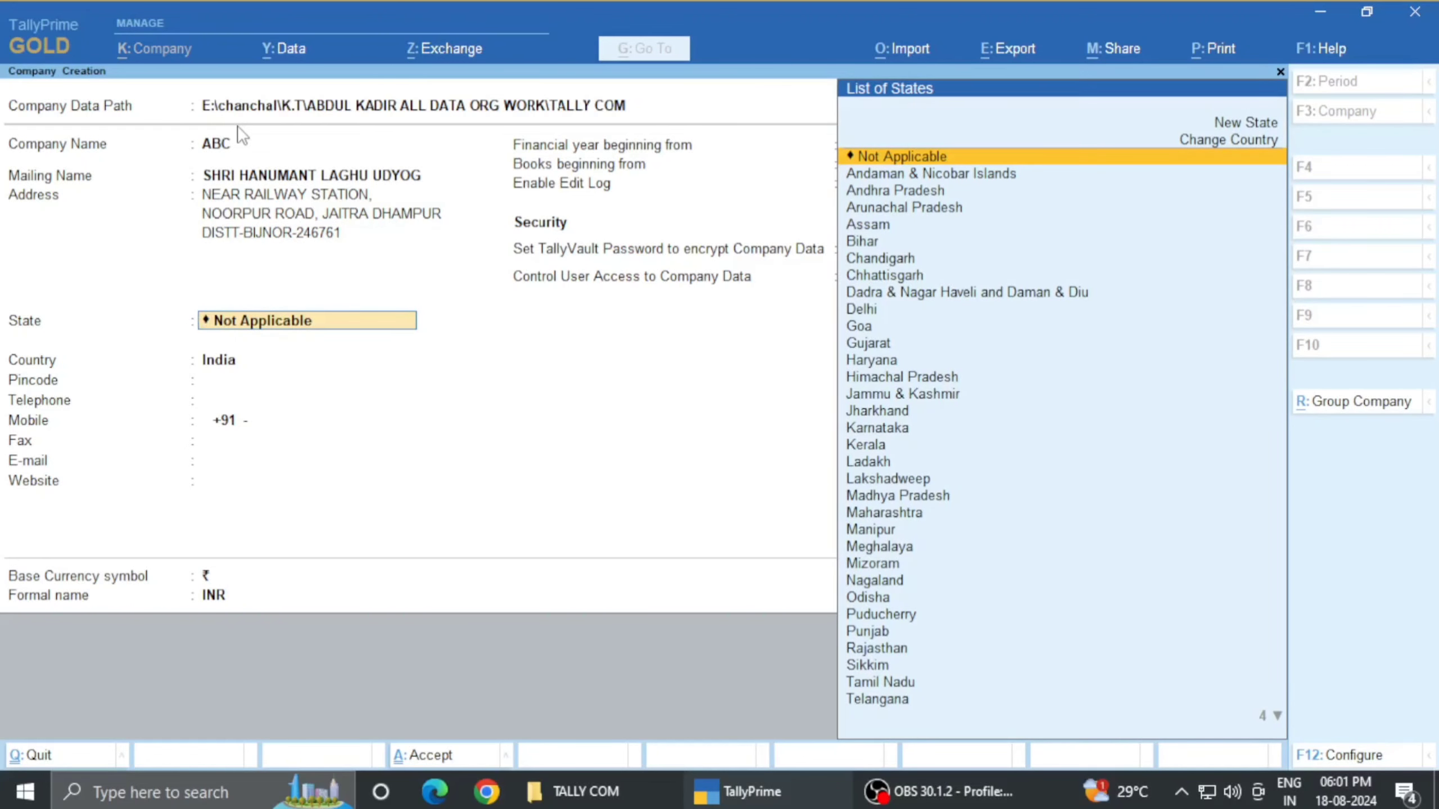
text(UT)
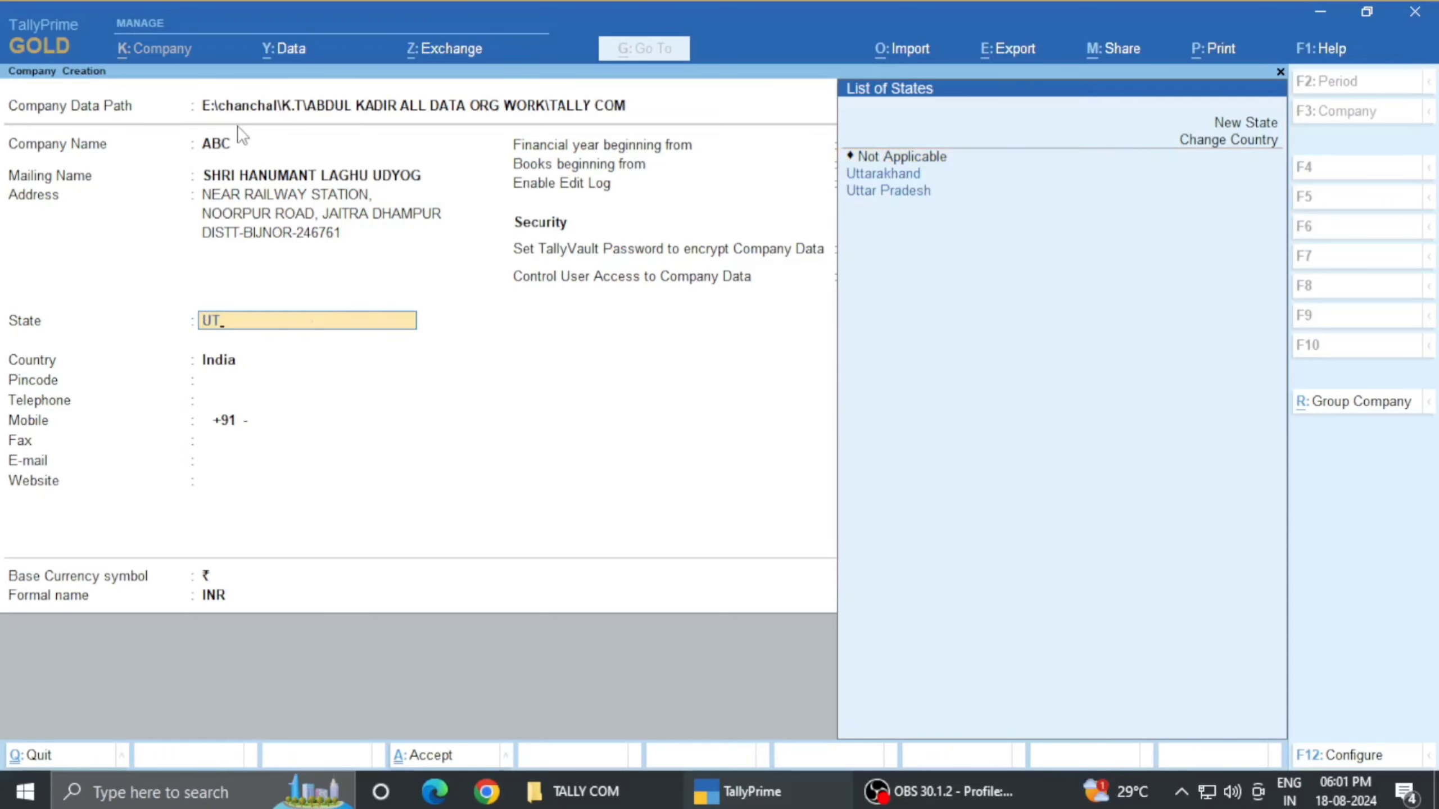
key(Down)
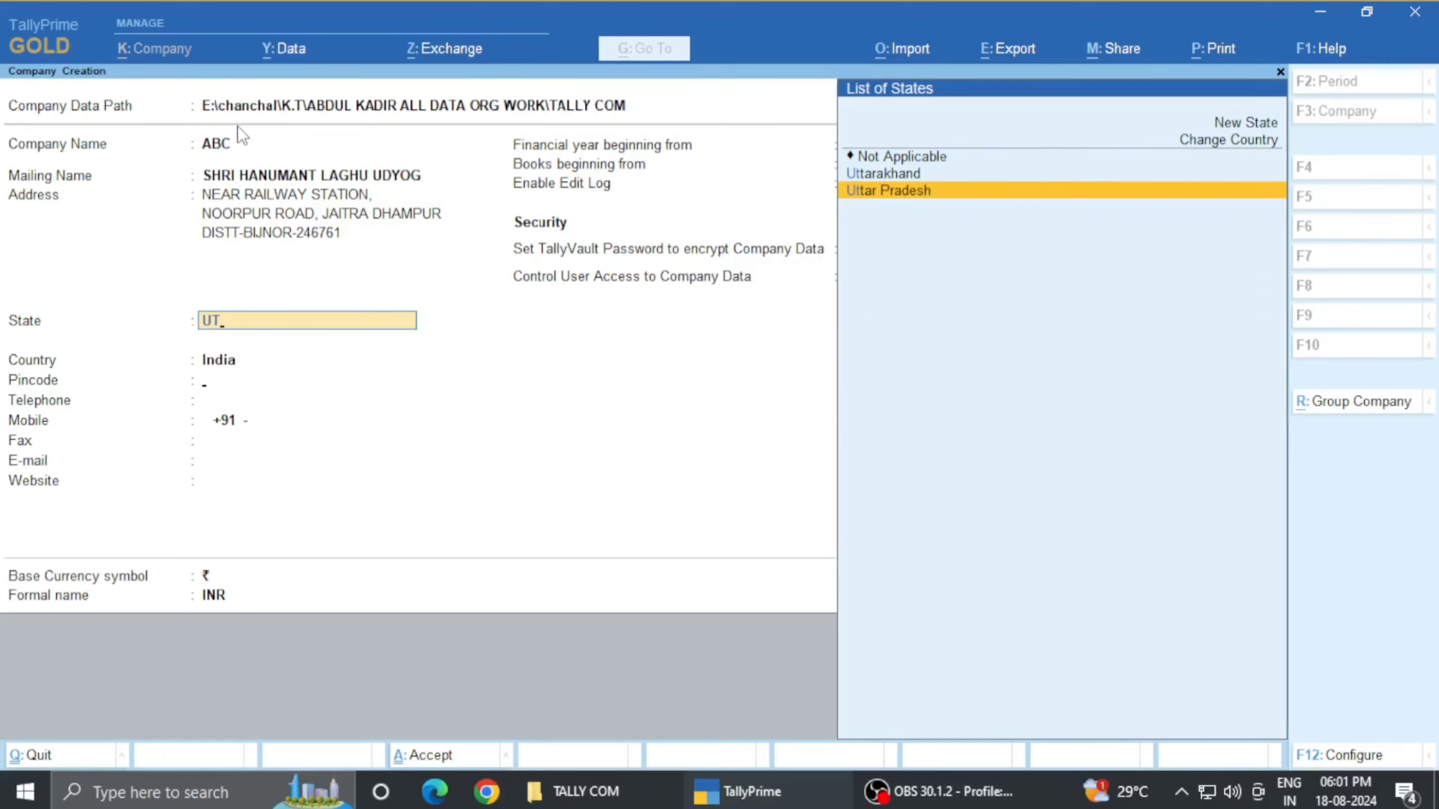
key(Return)
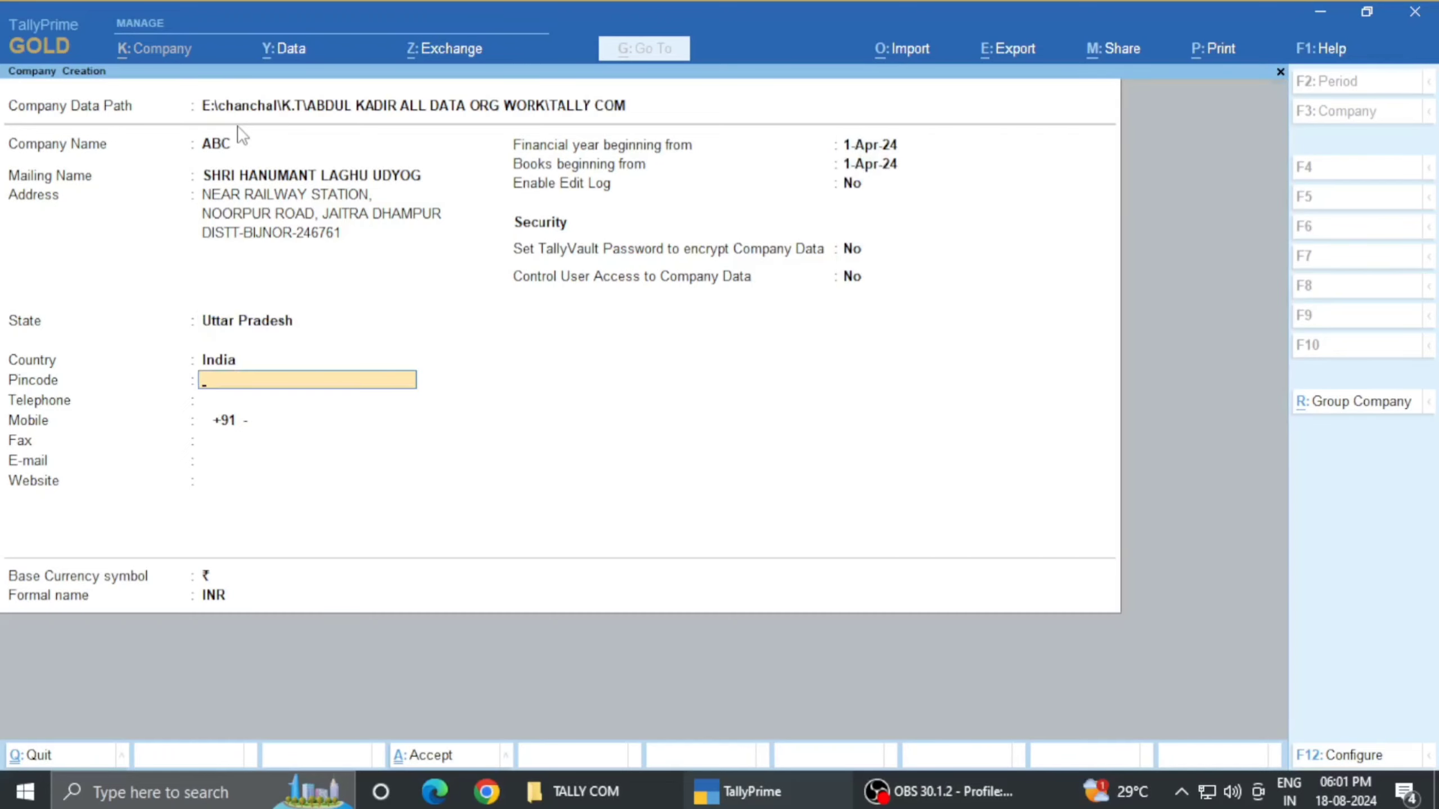
- Enter 246761 as the business pincode
text(2467641)
key(BackSpace)
key(BackSpace)
text(1)
key(Return)
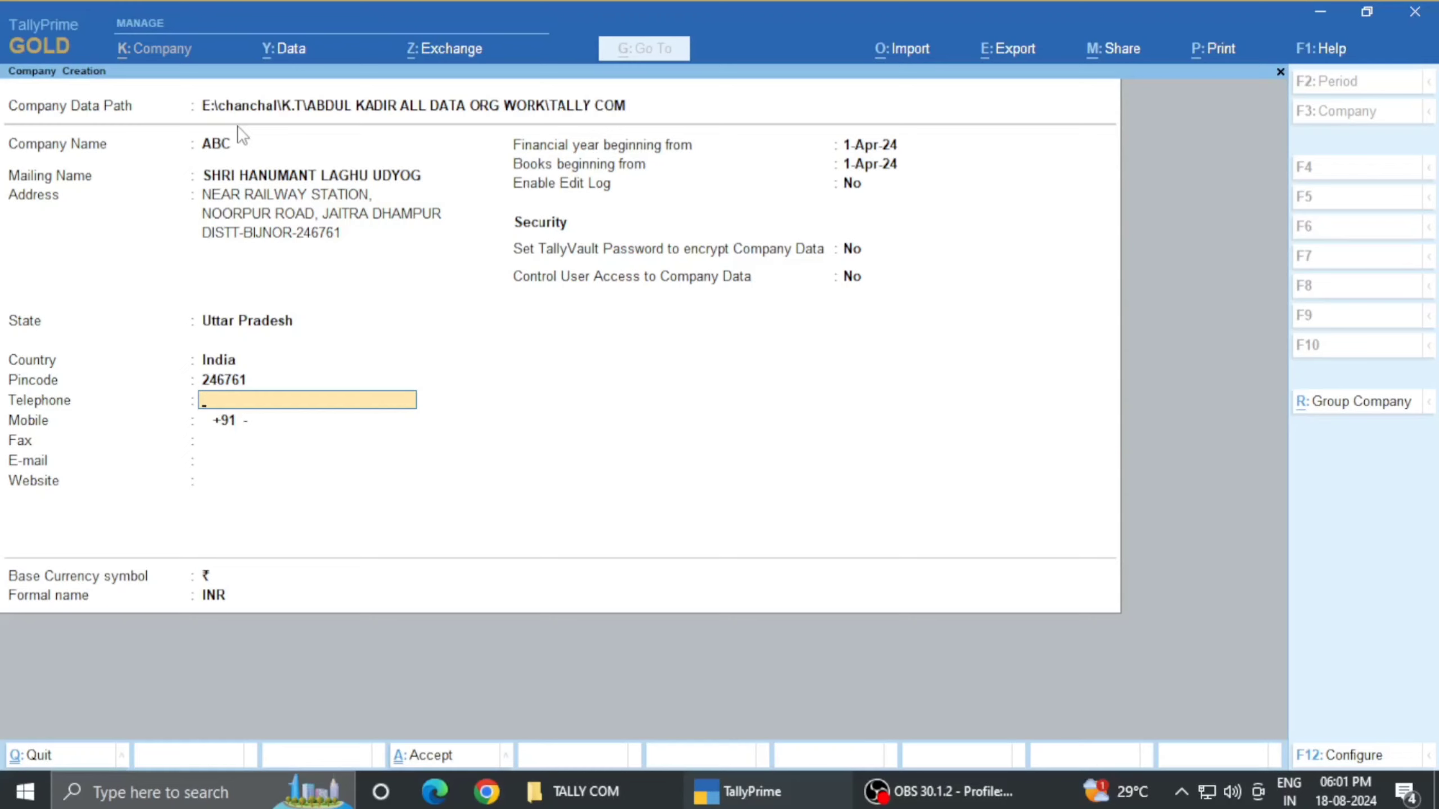
- Fill in the business mobile number after +91, skipping Telephone, Fax, E-mail and Website
key(Return)
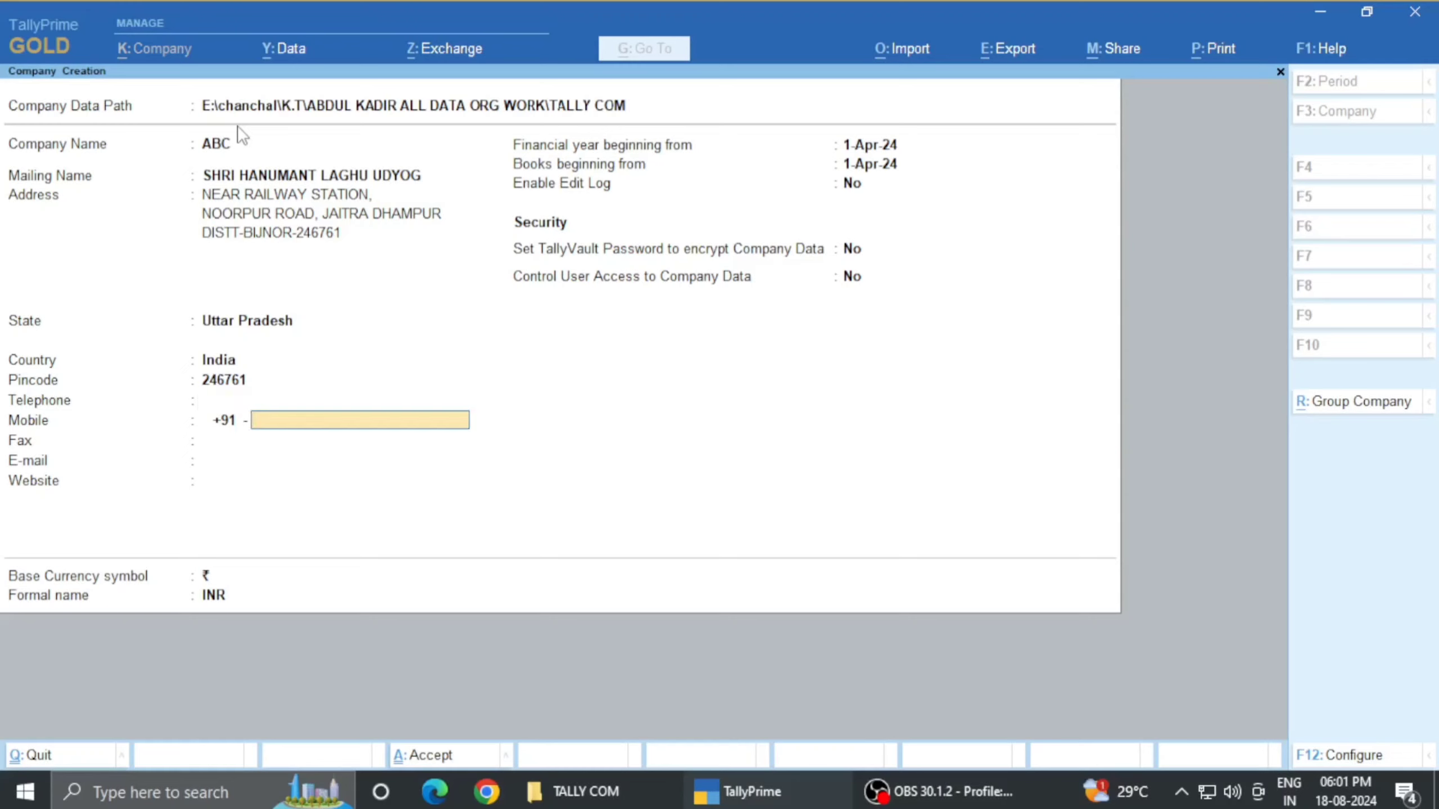
key(Return)
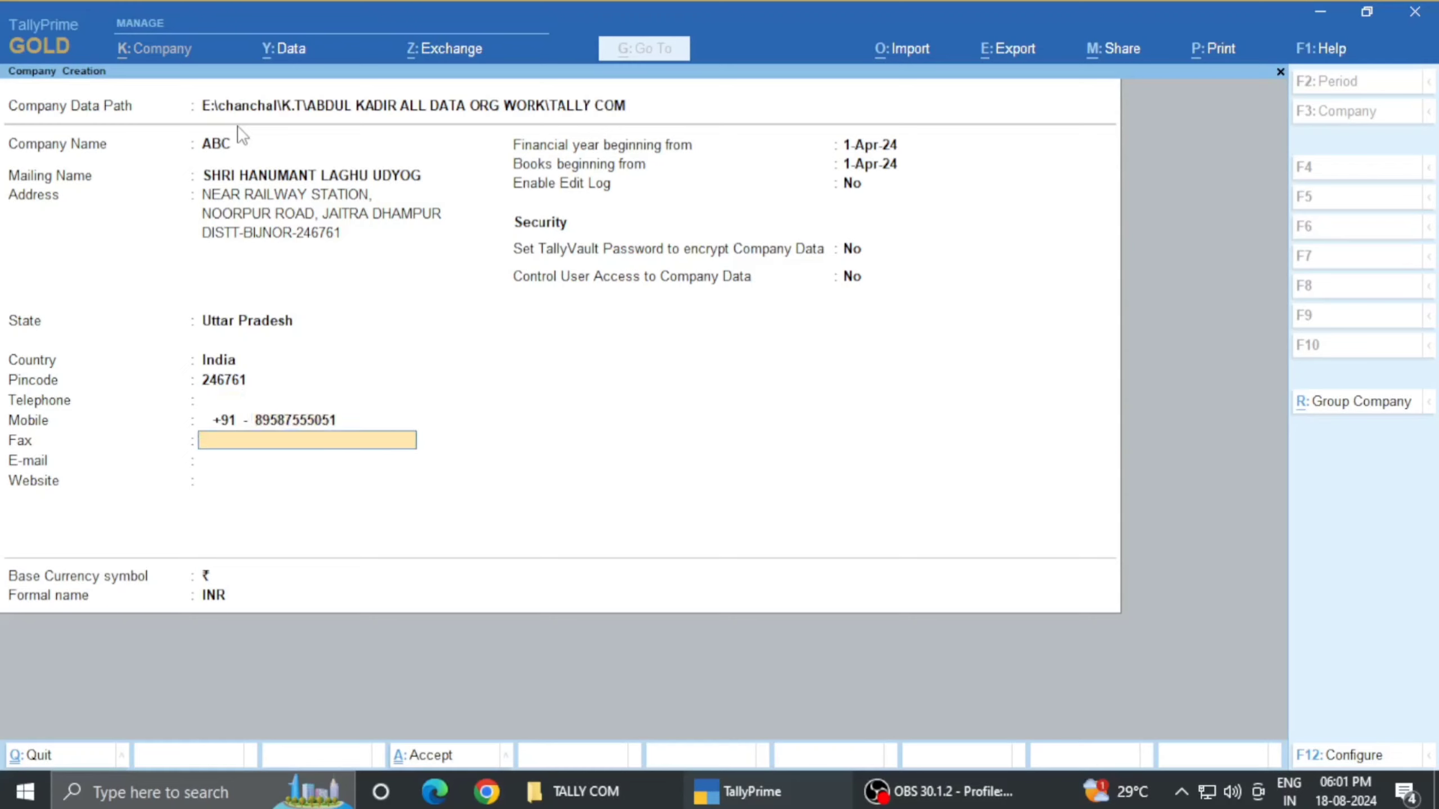
key(Return)
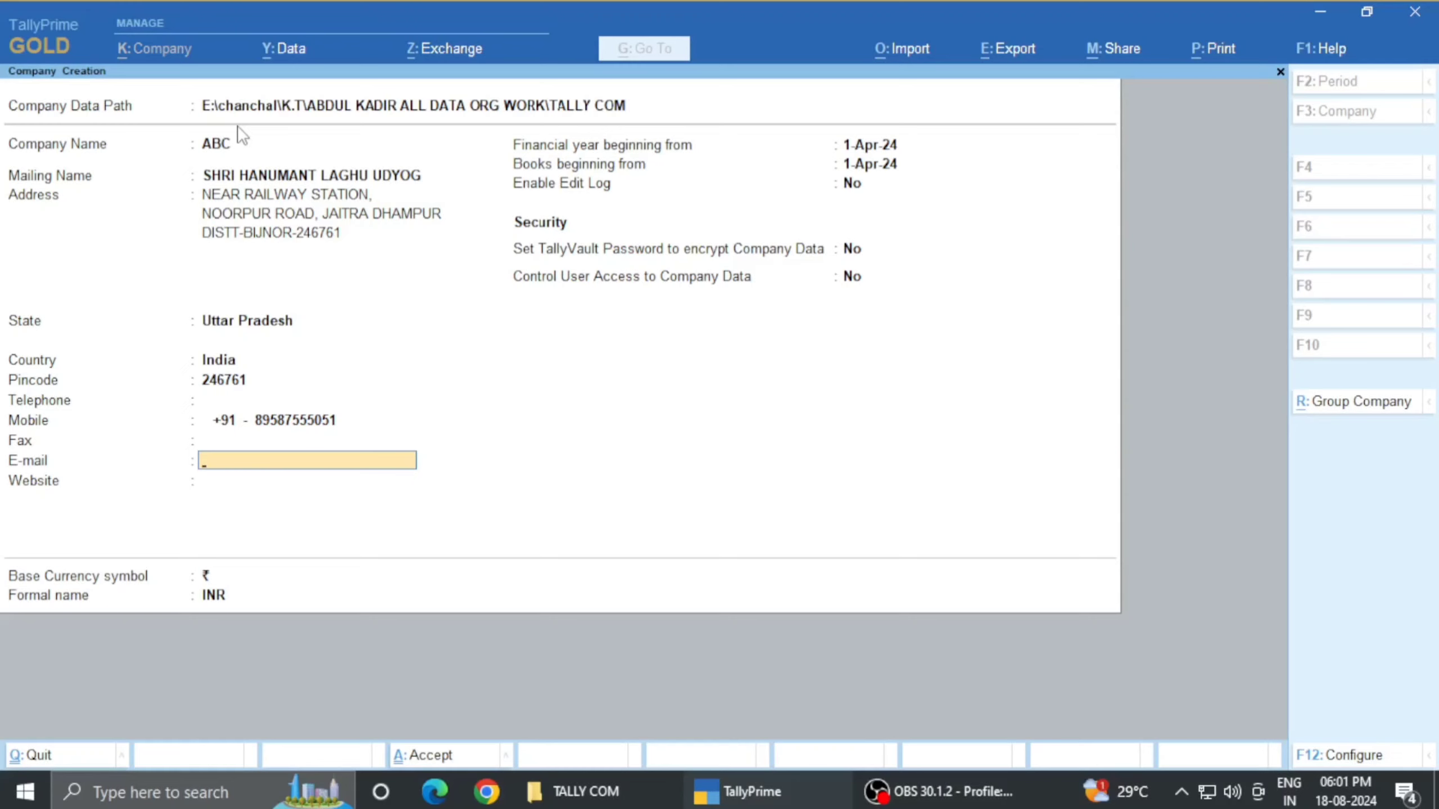
key(Return)
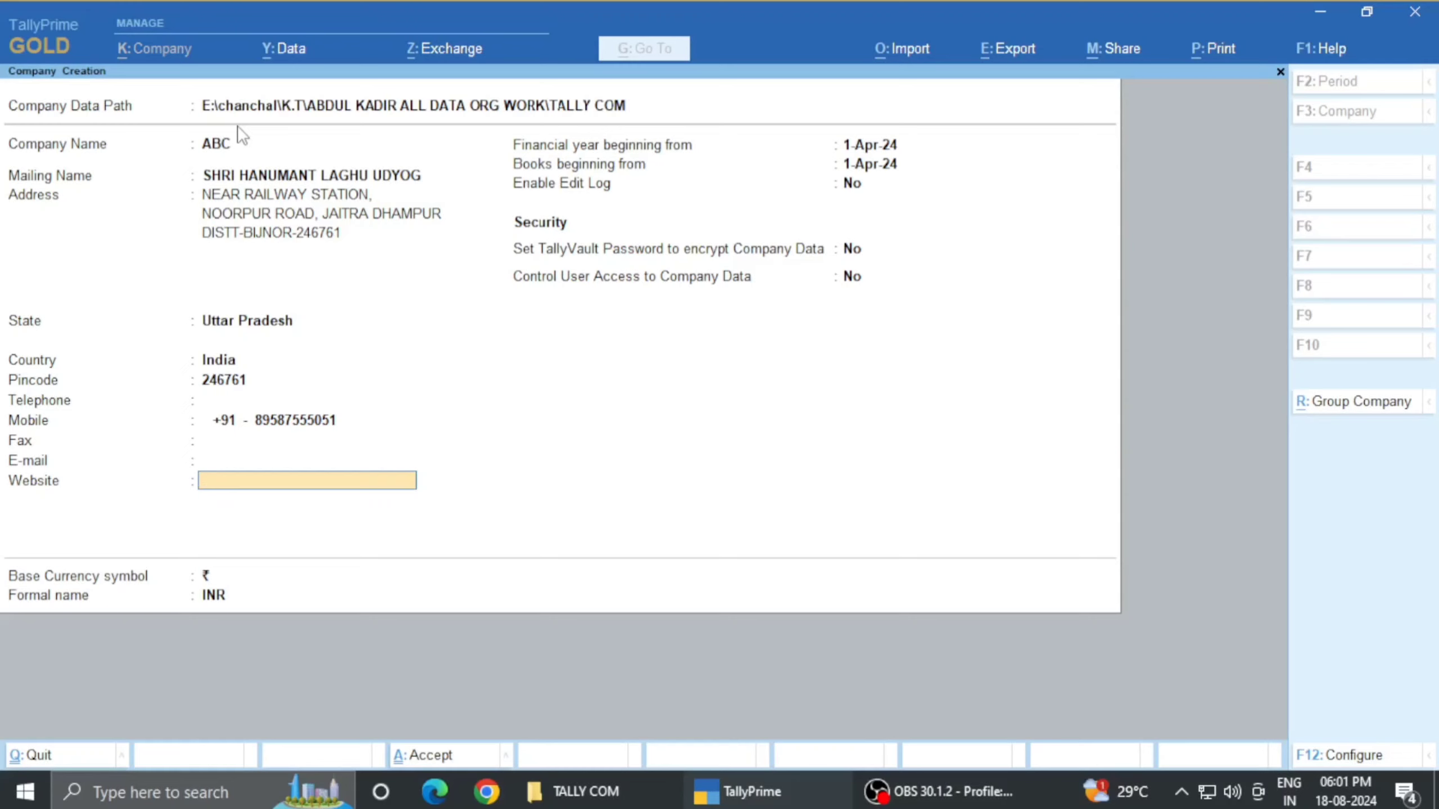
key(Return)
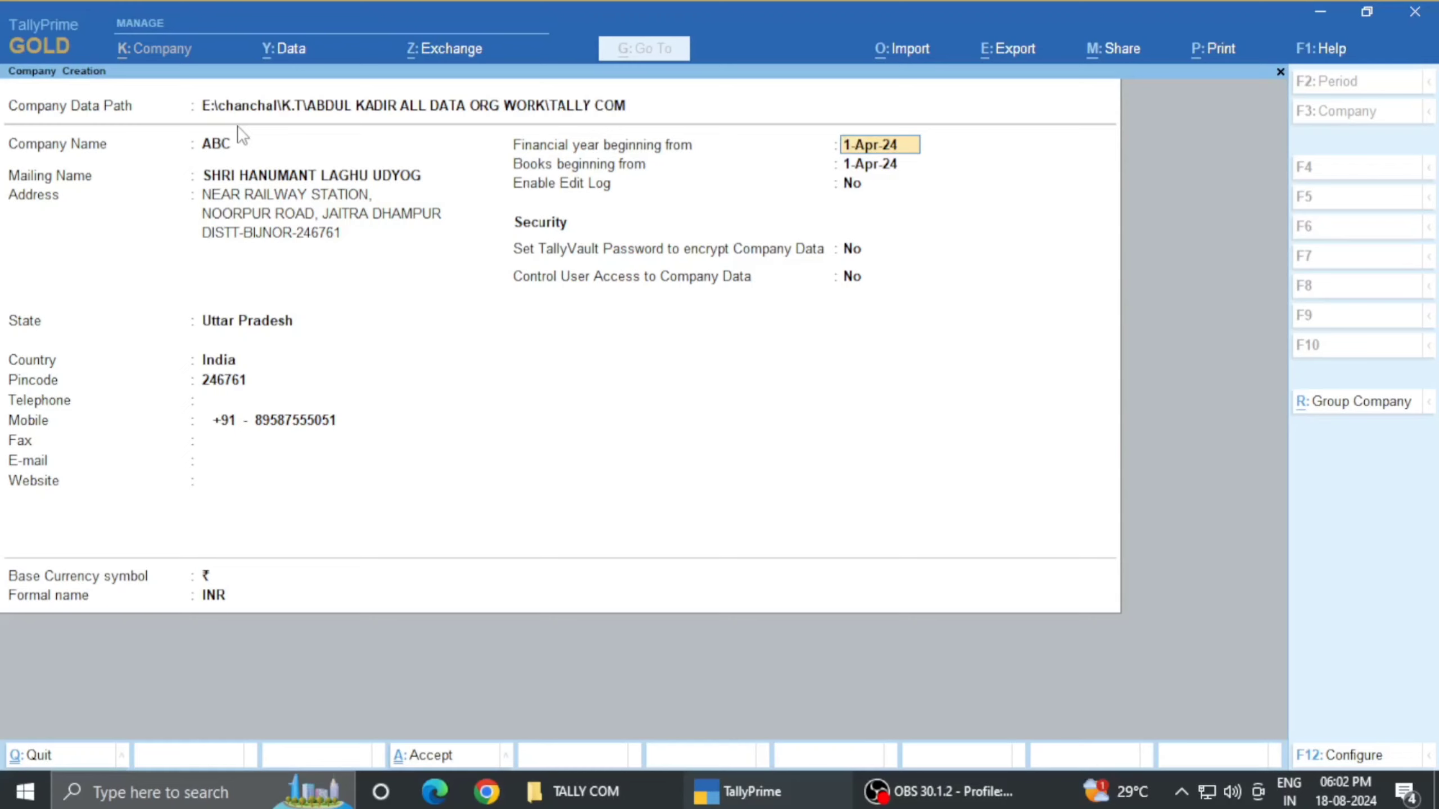
- Keep the 1-Apr-24 financial year start and enter 18-8-24 as the books beginning date
key(Return)
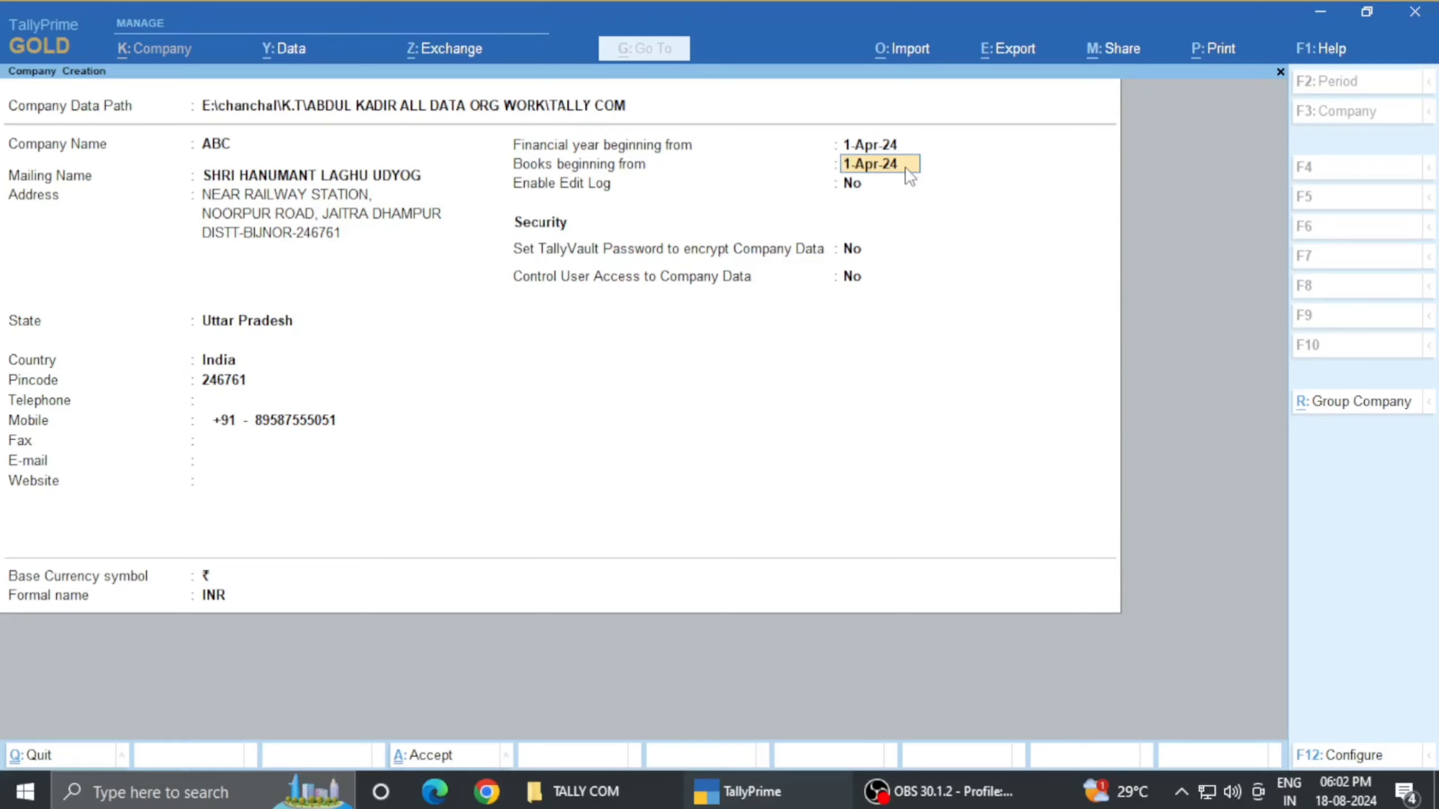
text(18-8-24)
key(Return)
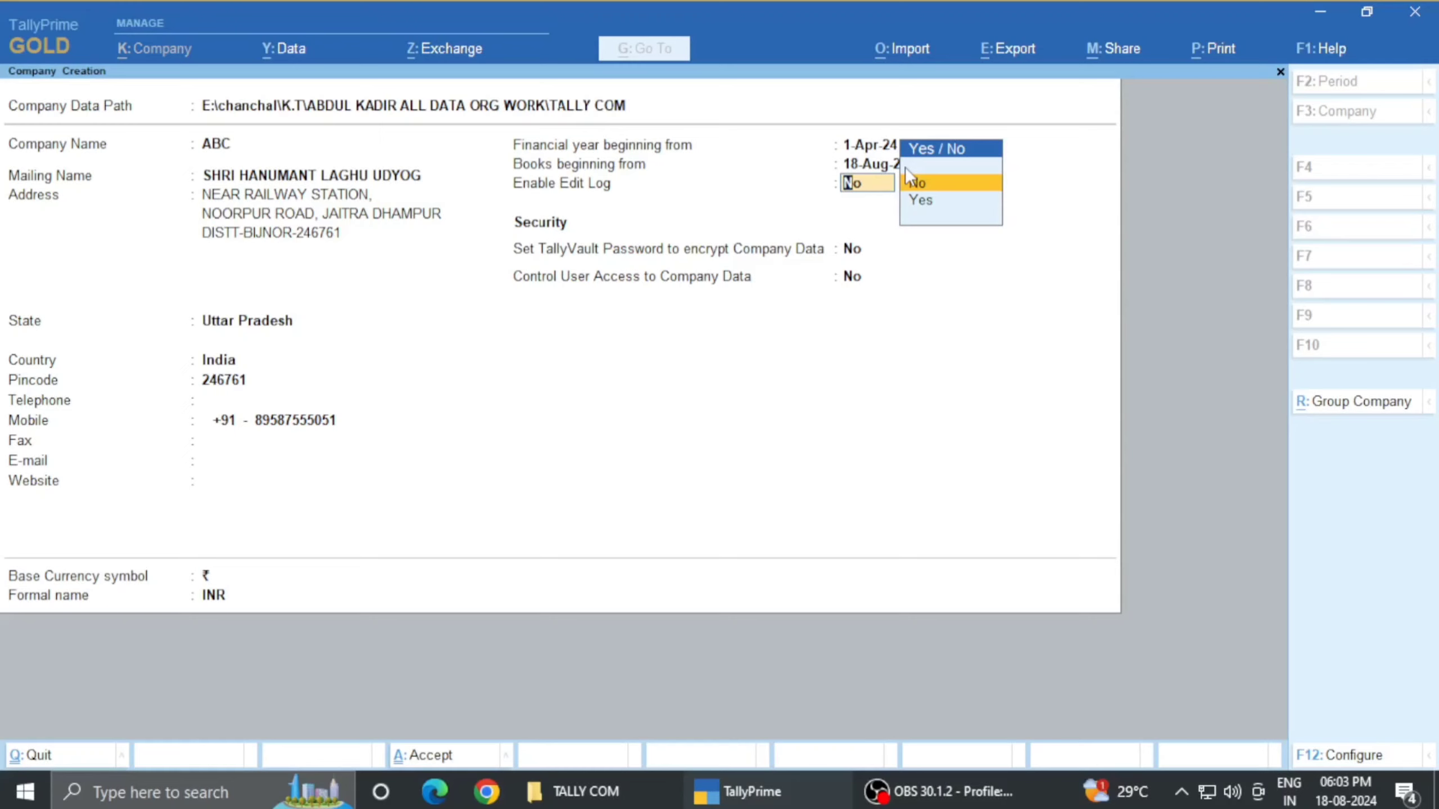
- Re-enter the books beginning date as 1-4 (1-Apr-24) and leave Enable Edit Log at No
key(BackSpace)
text(1-4)
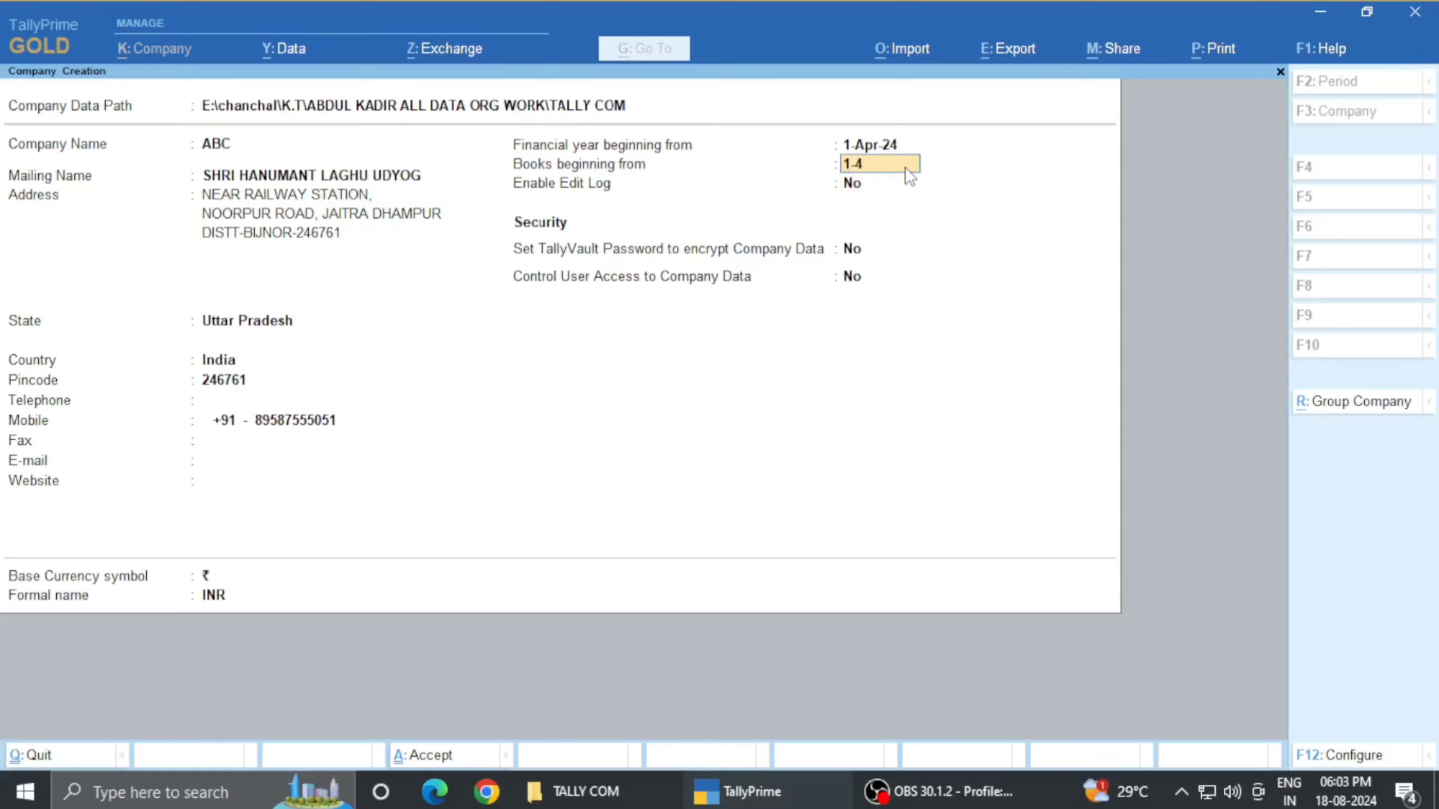
key(Return)
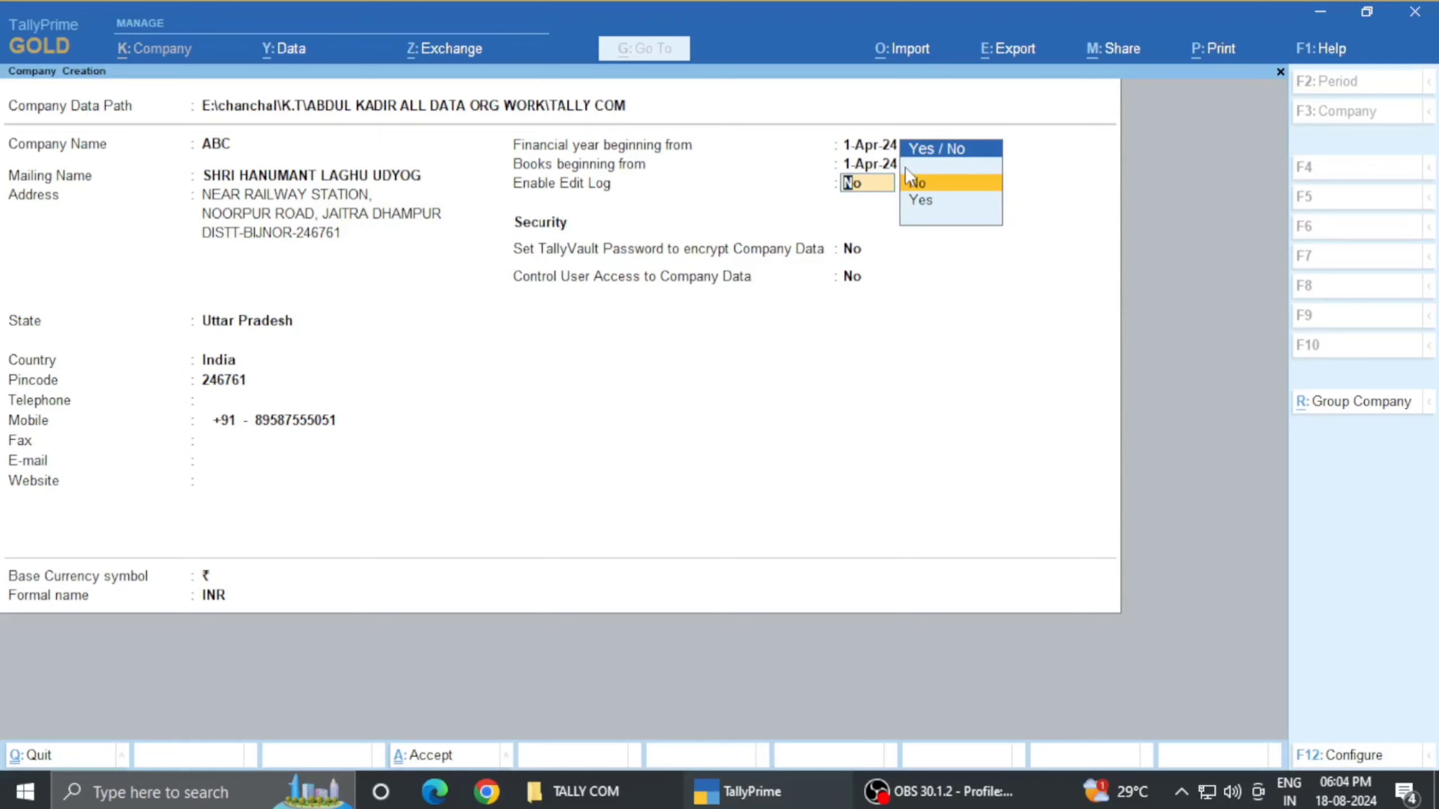
key(Return)
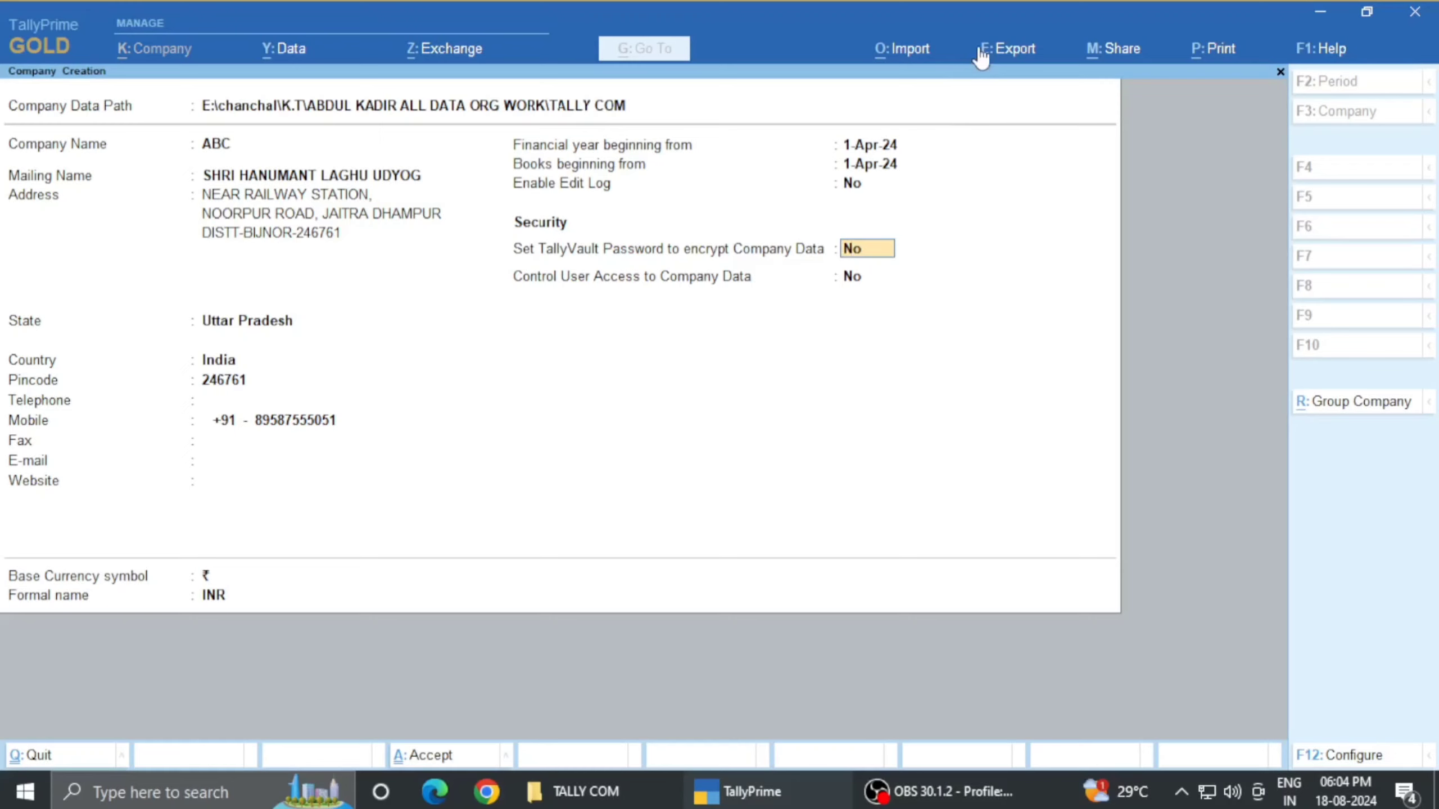
- Turn on TallyVault encryption for ABC, then enter and confirm the vault password
text(Y)
key(Return)
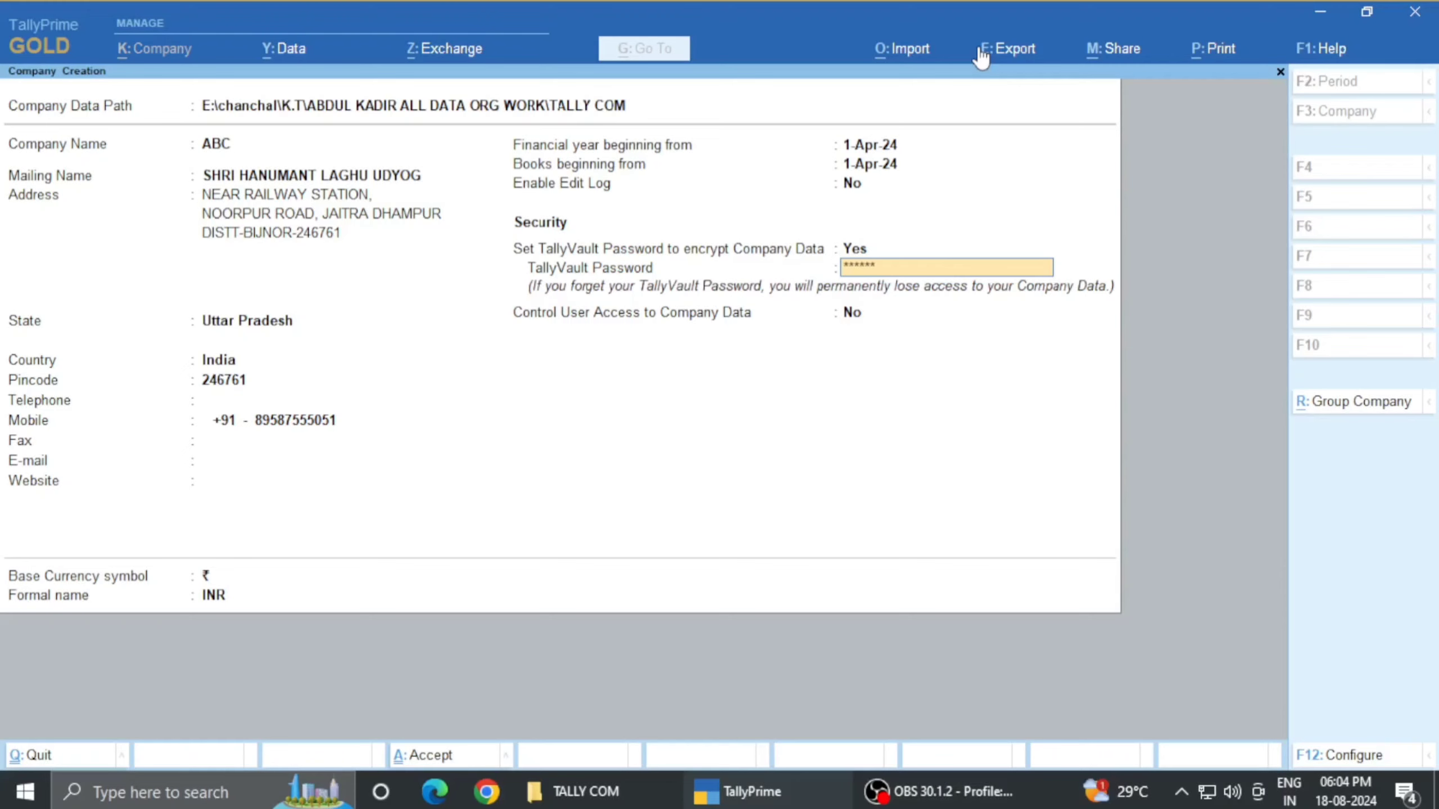
key(Return)
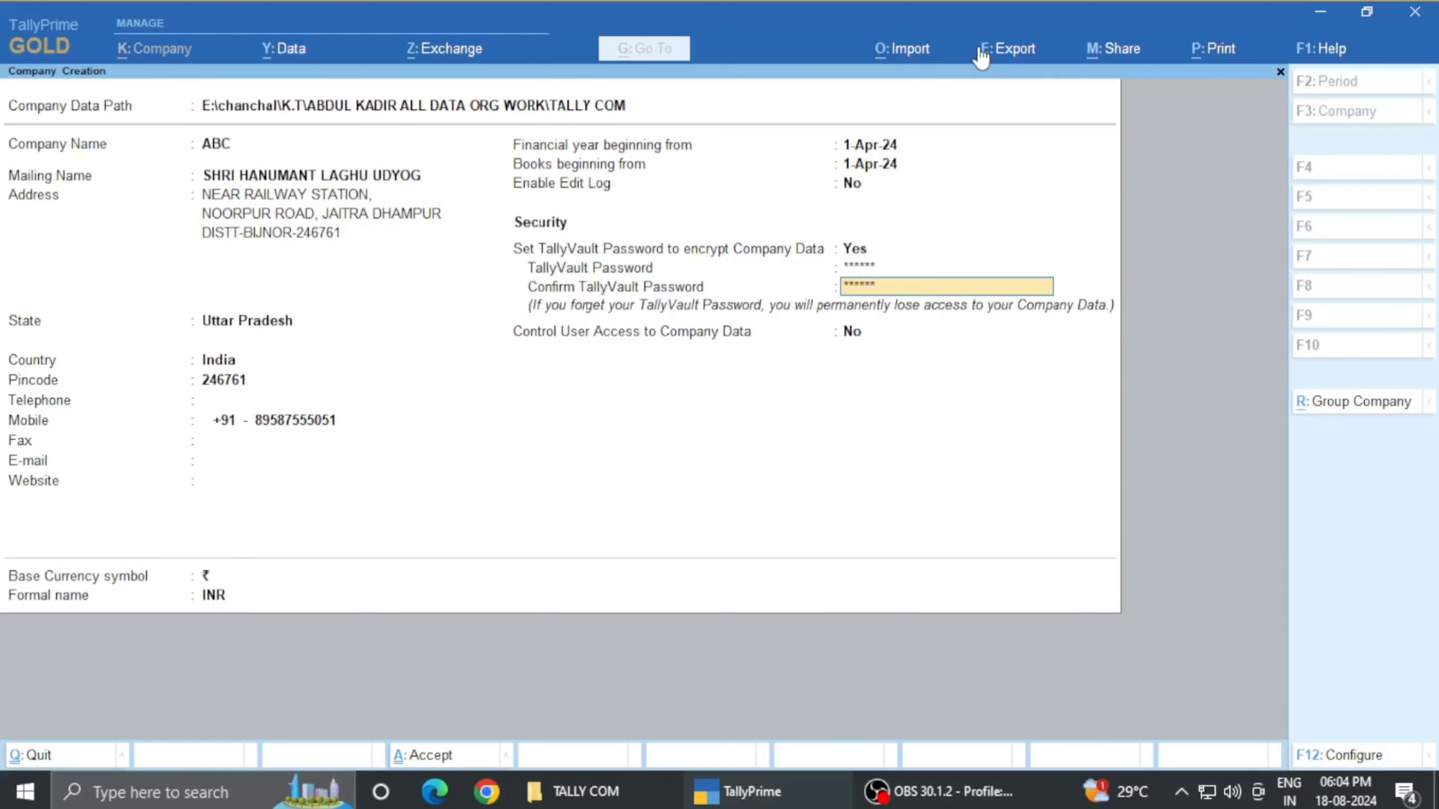
key(Return)
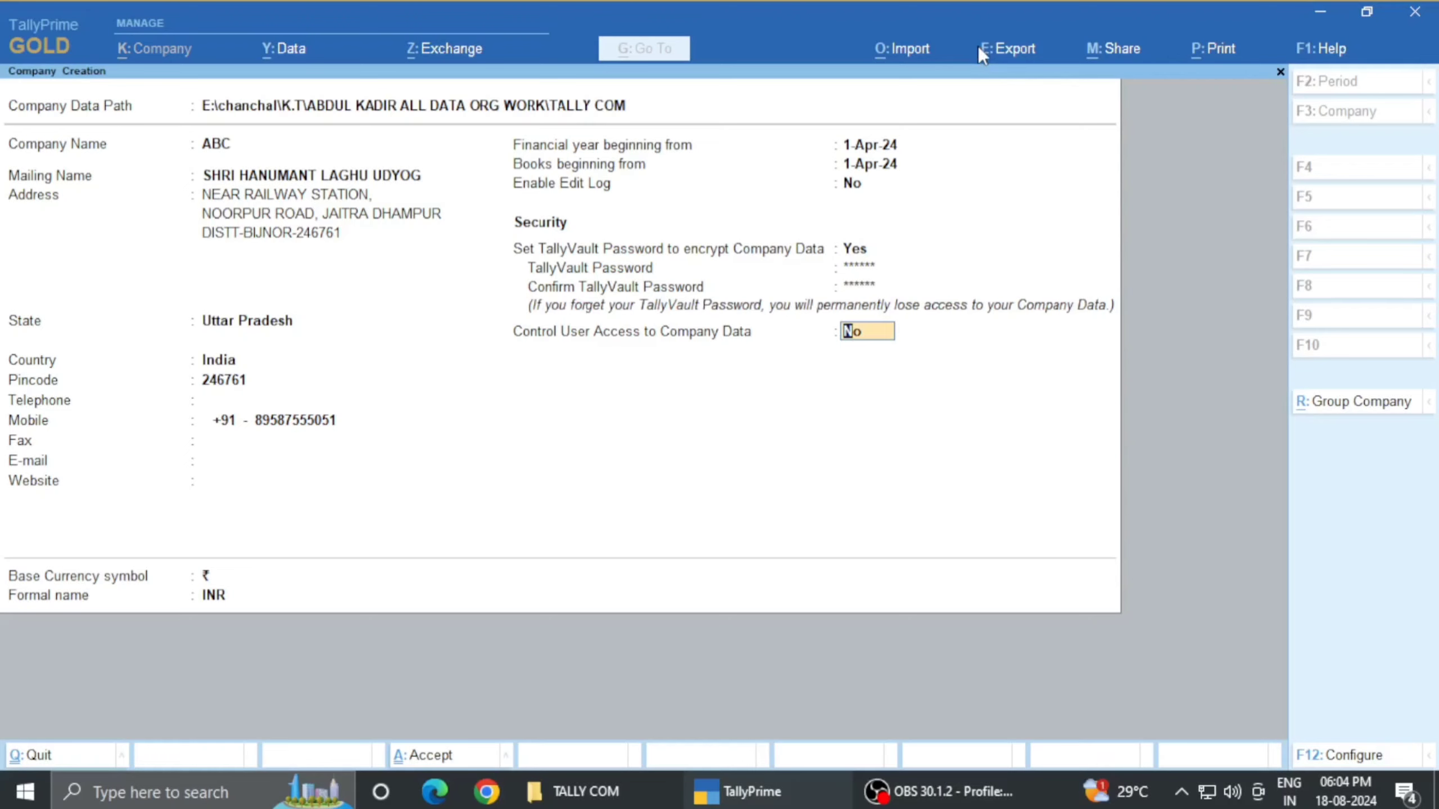
- Recheck the TallyVault password and its confirmation, leaving Control User Access at No
key(shift+Tab)
key(shift+Tab)
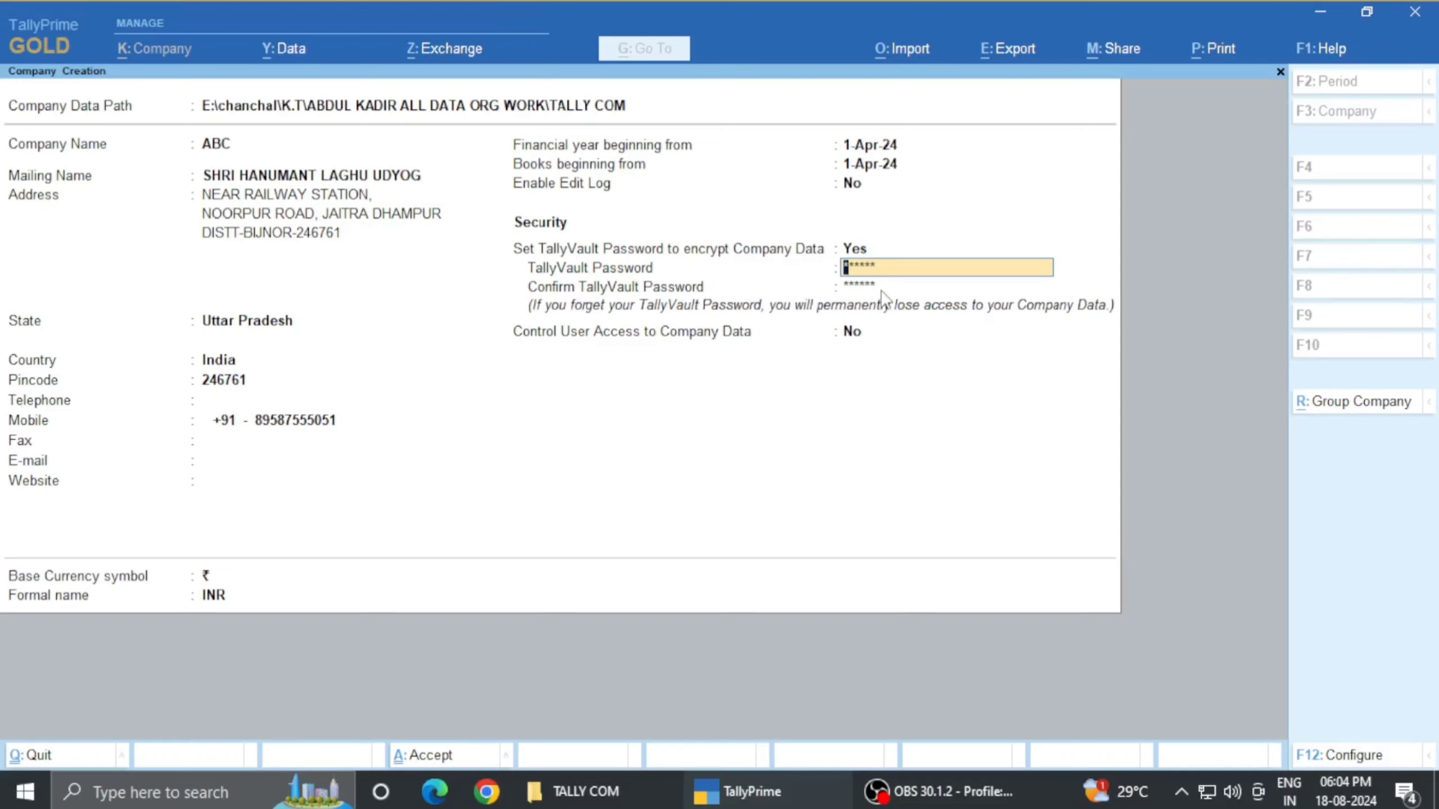
key(Return)
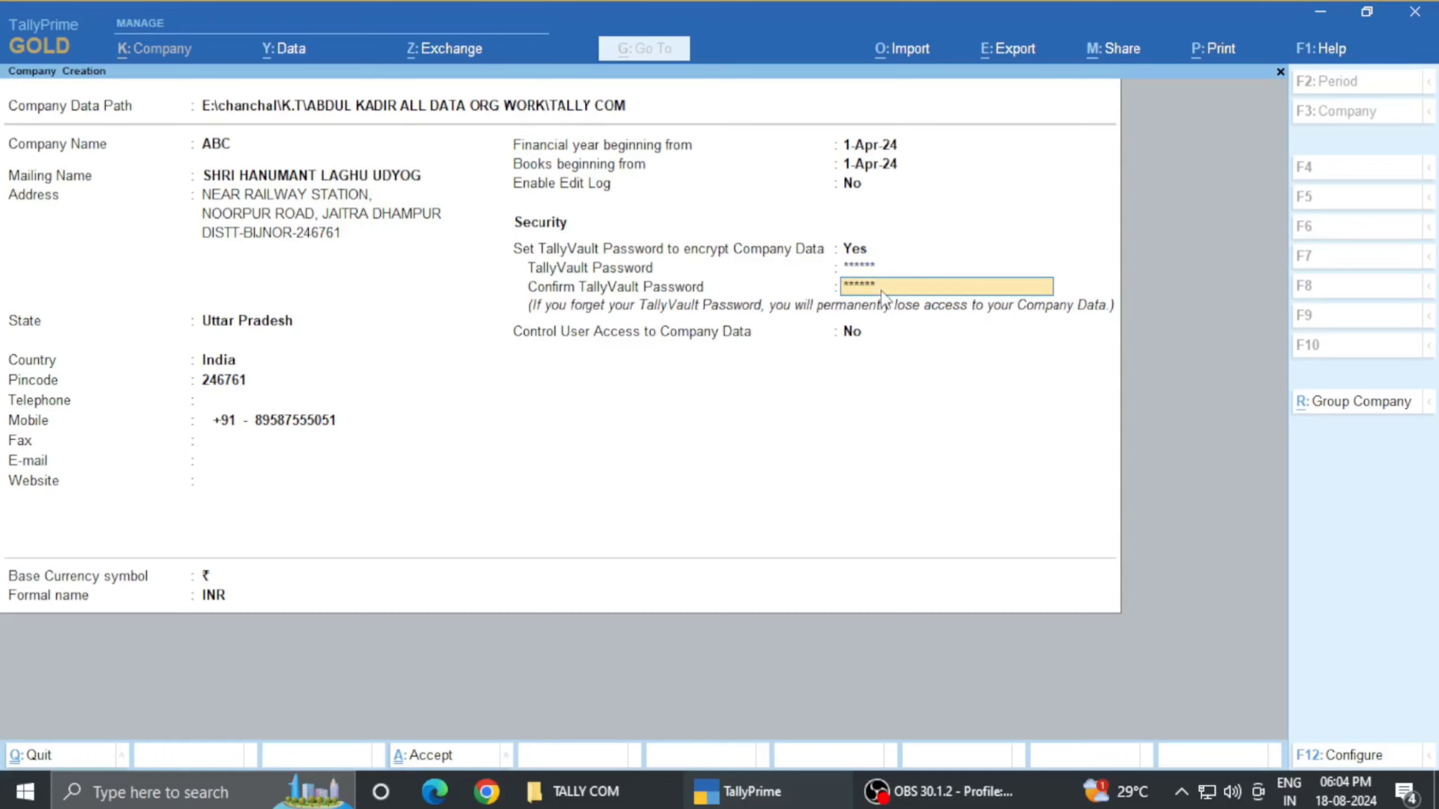
key(Up)
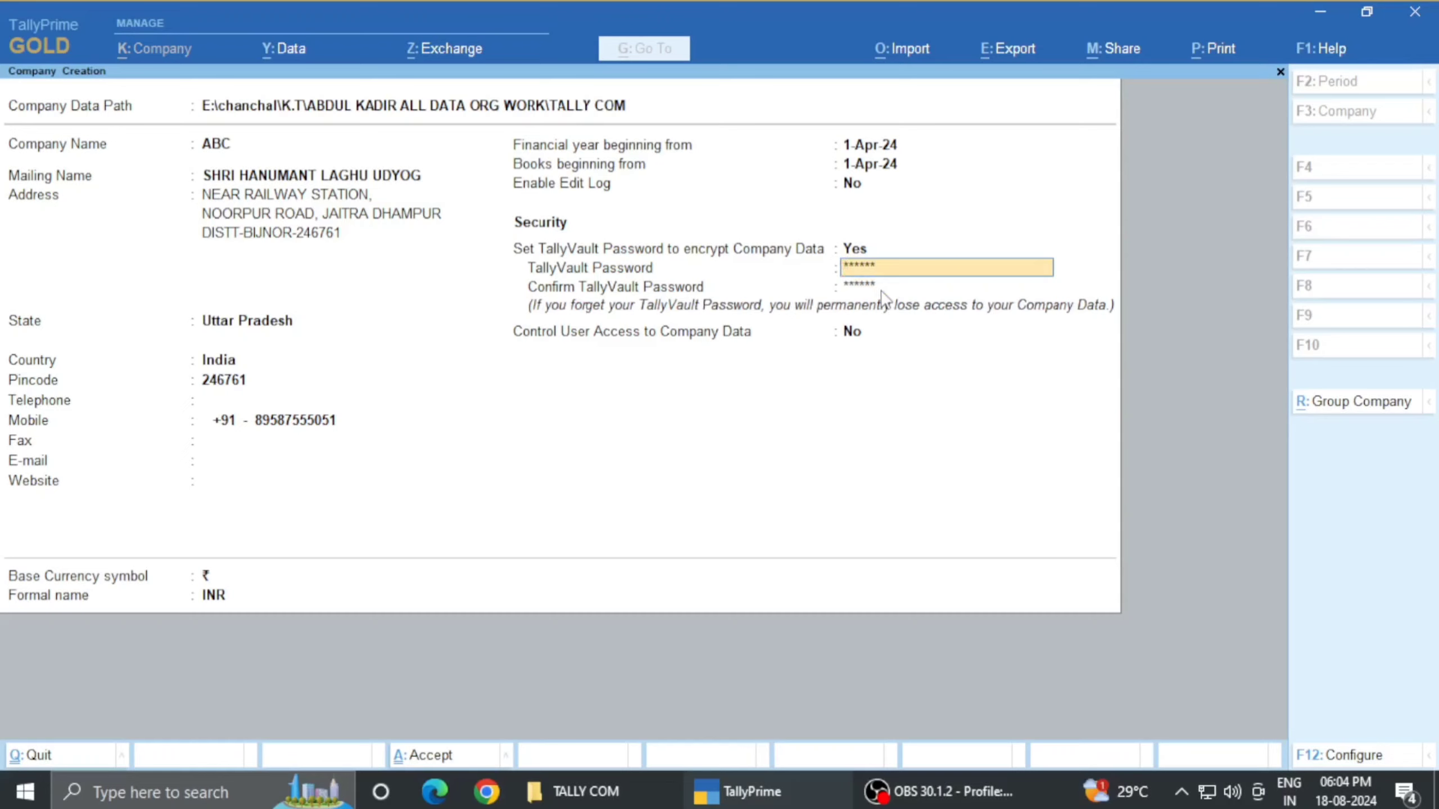
key(Down)
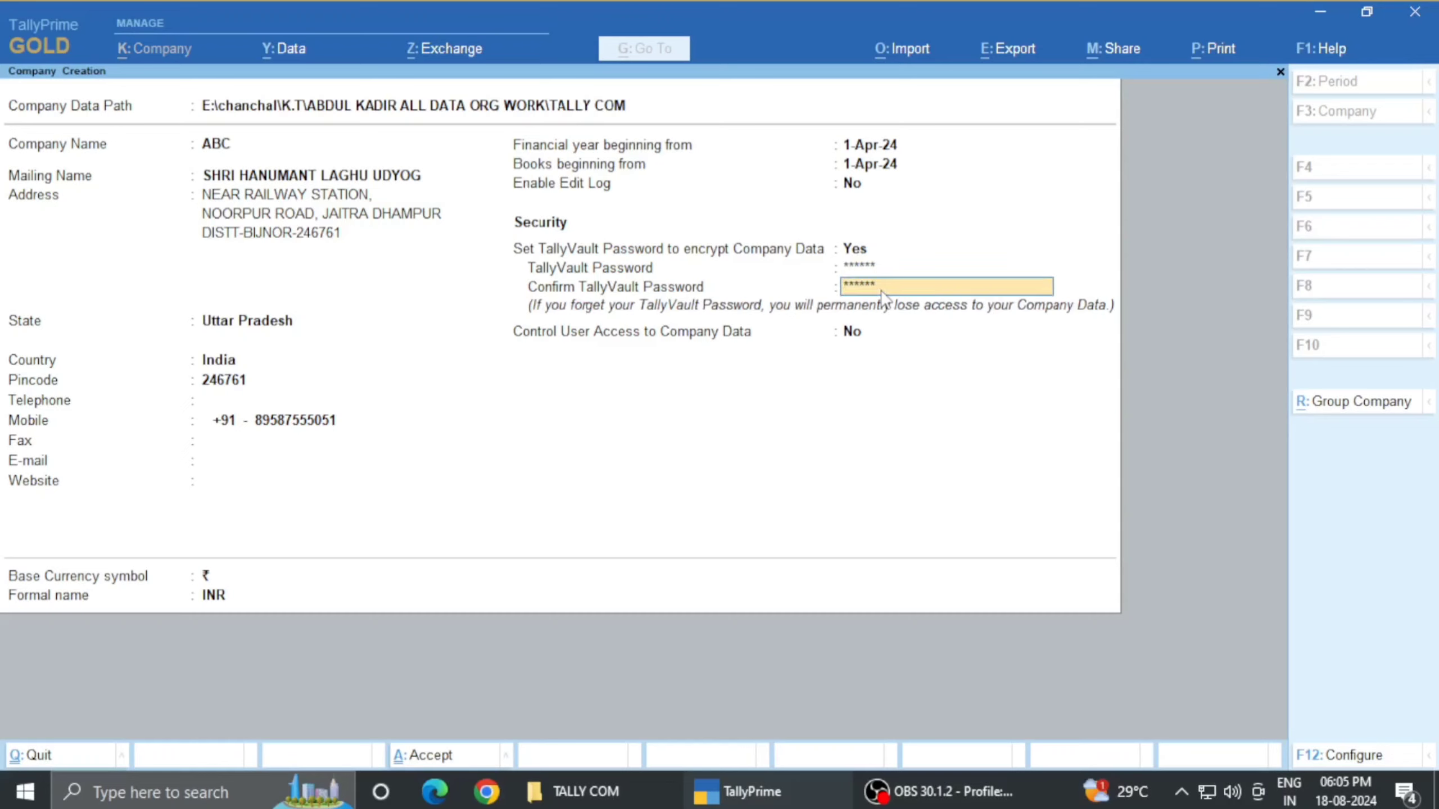
key(Up)
key(Down)
key(Up)
key(Down)
key(Down)
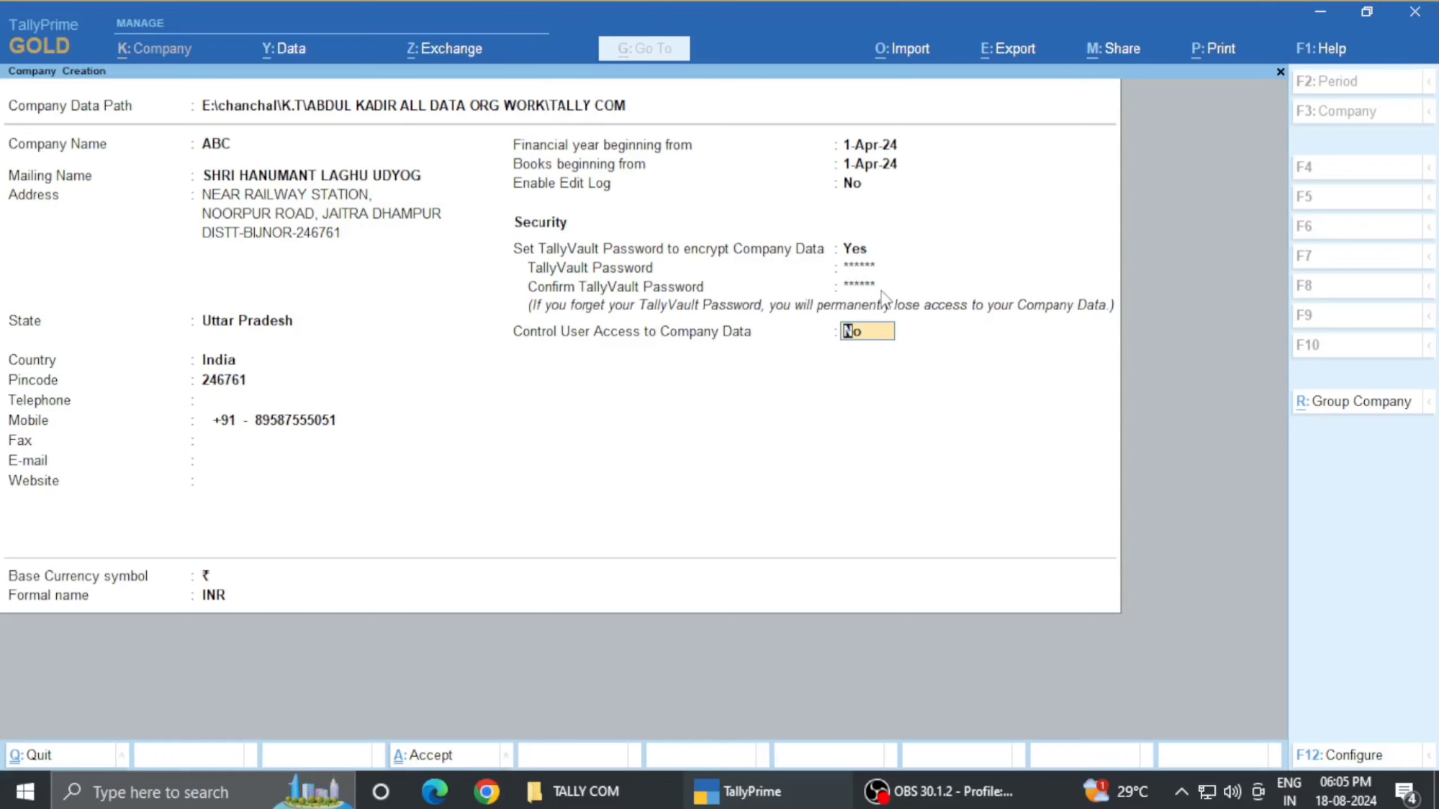
key(Return)
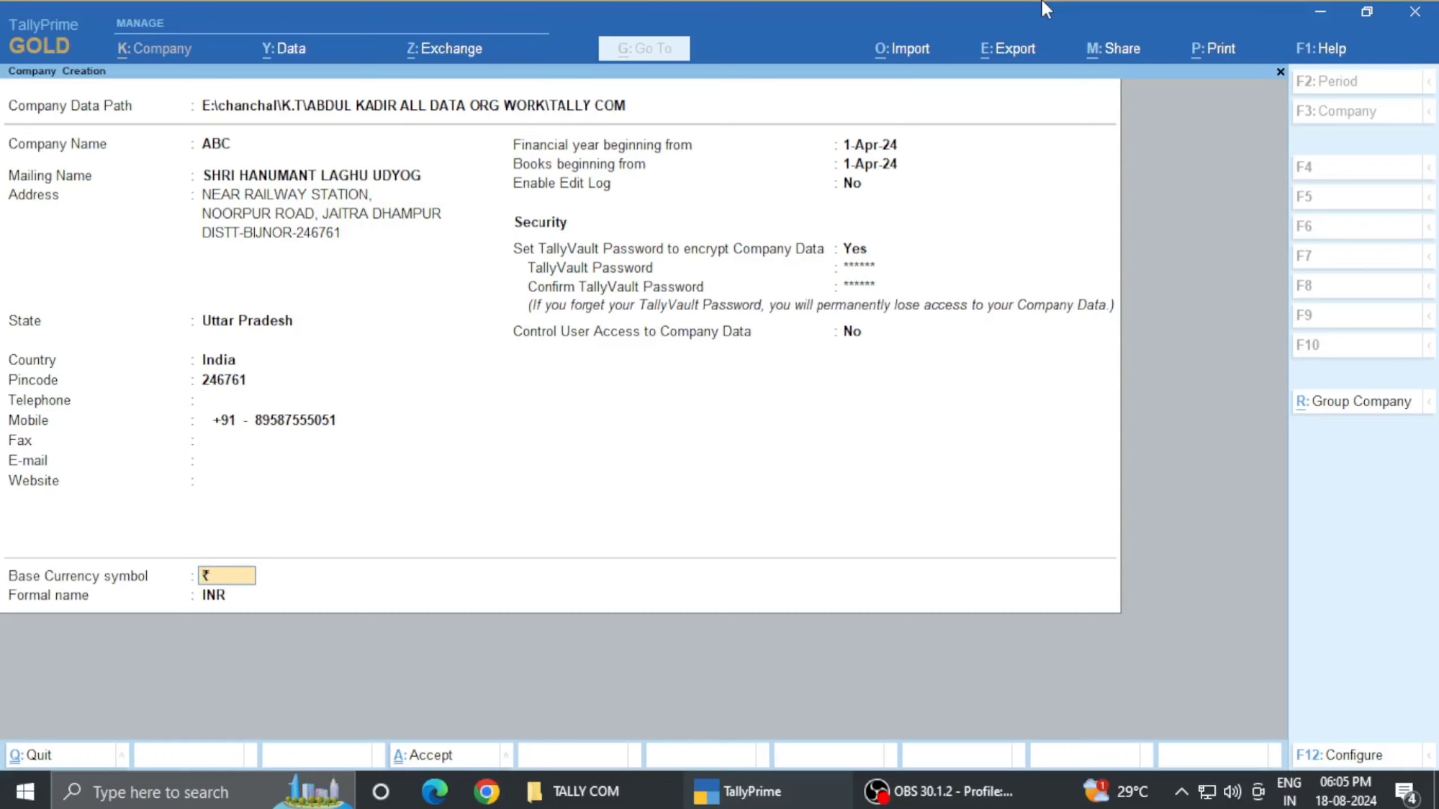
- Keep user access off and currency ₹, accept company ABC, and supply its TallyVault password
key(BackSpace)
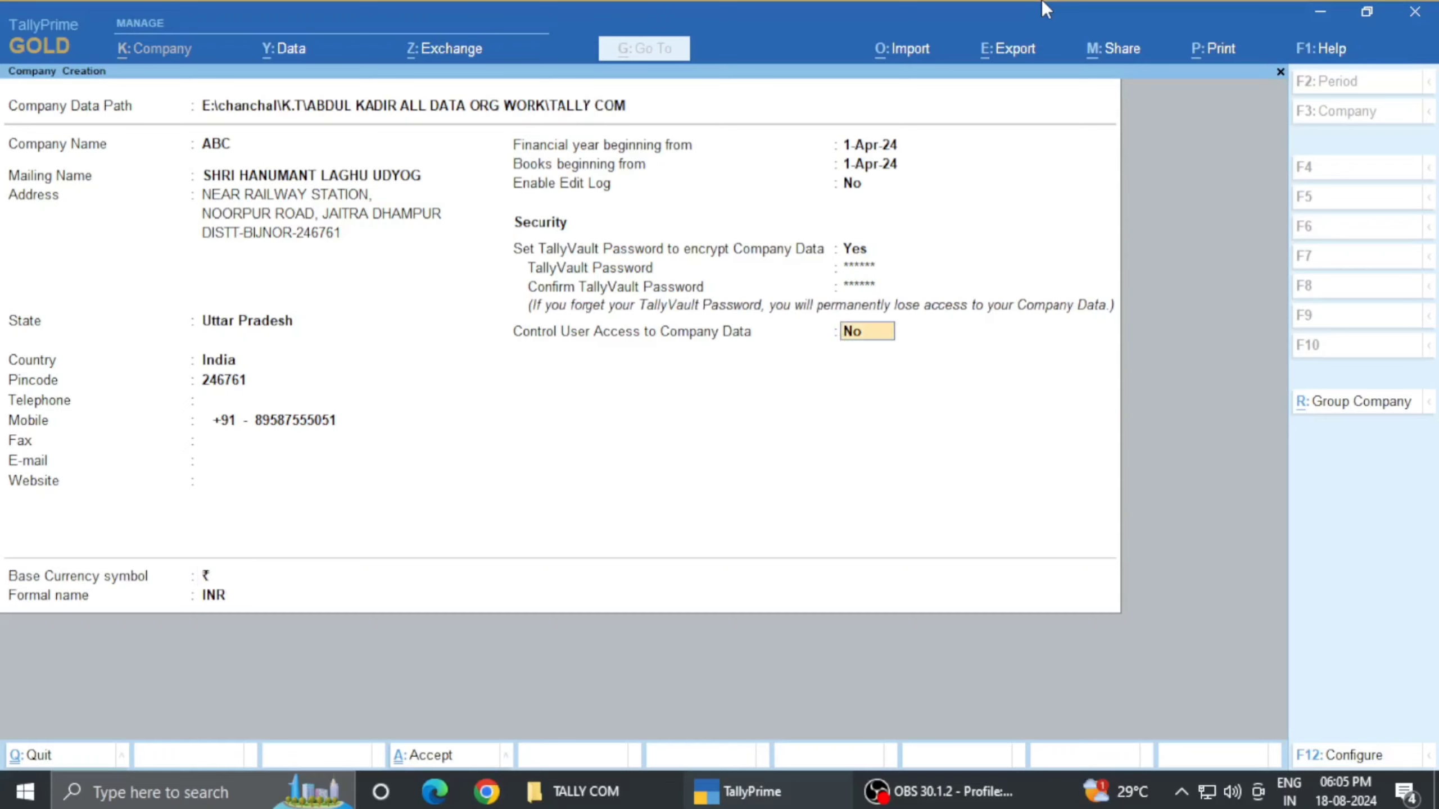
key(Return)
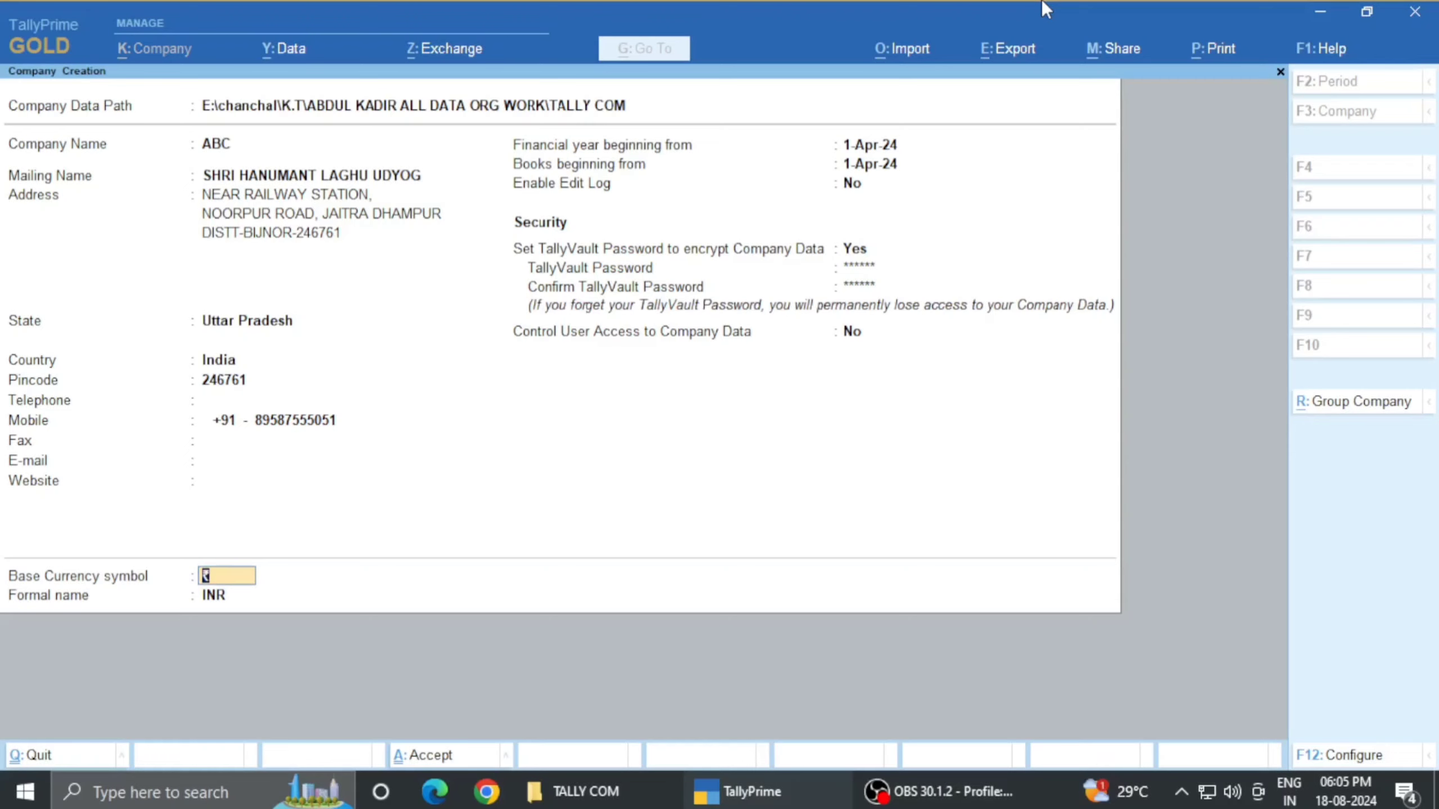
key(Return)
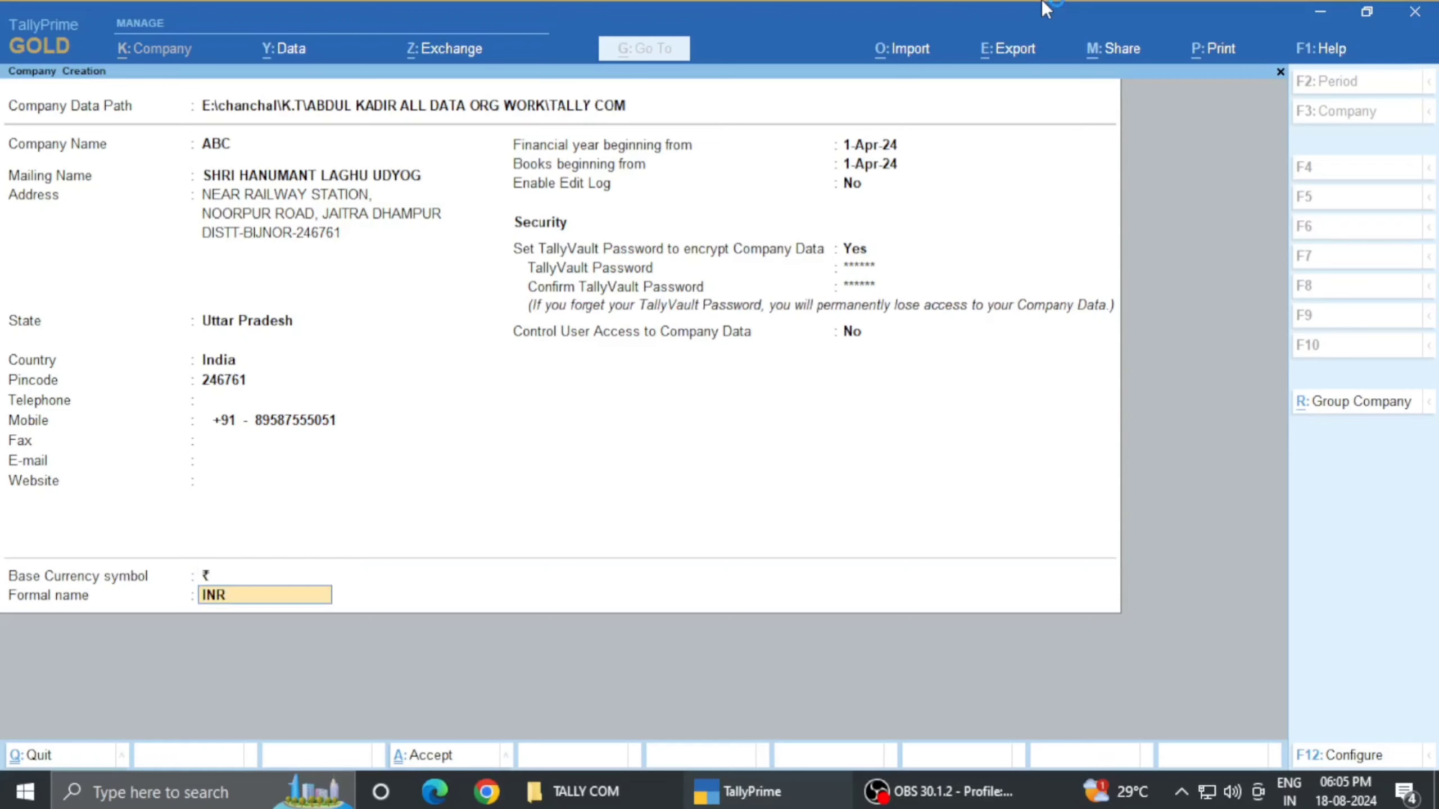
key(Return)
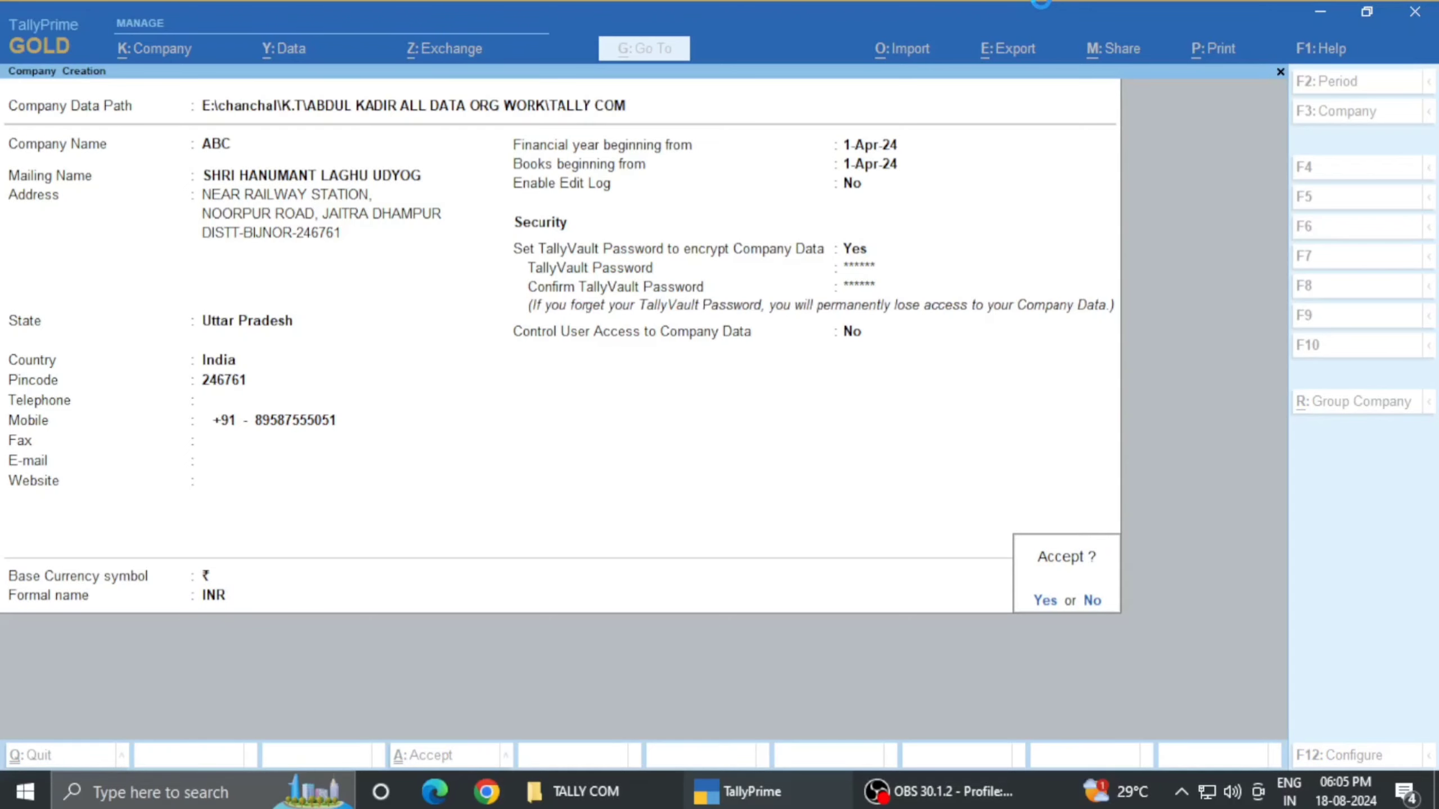
key(Return)
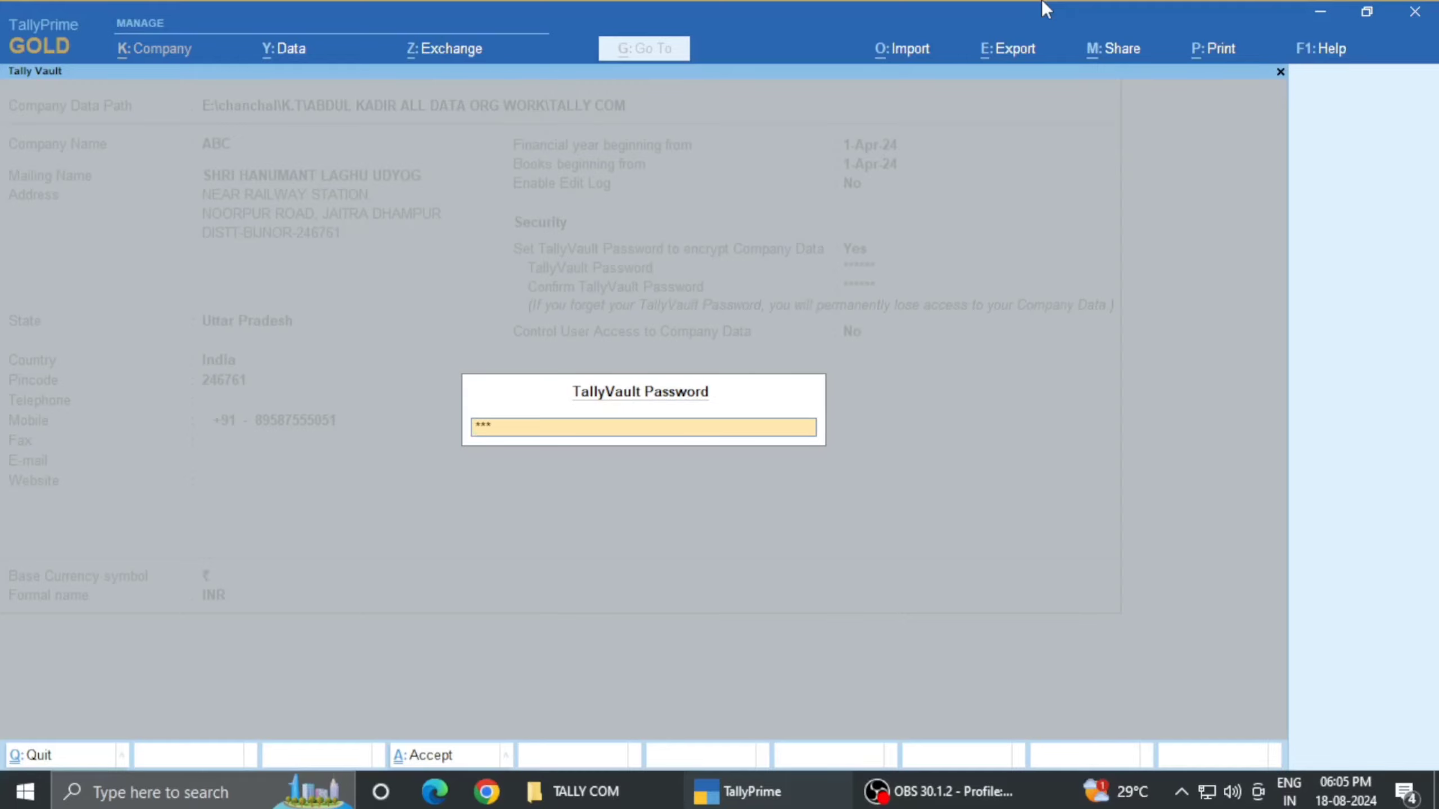
key(Return)
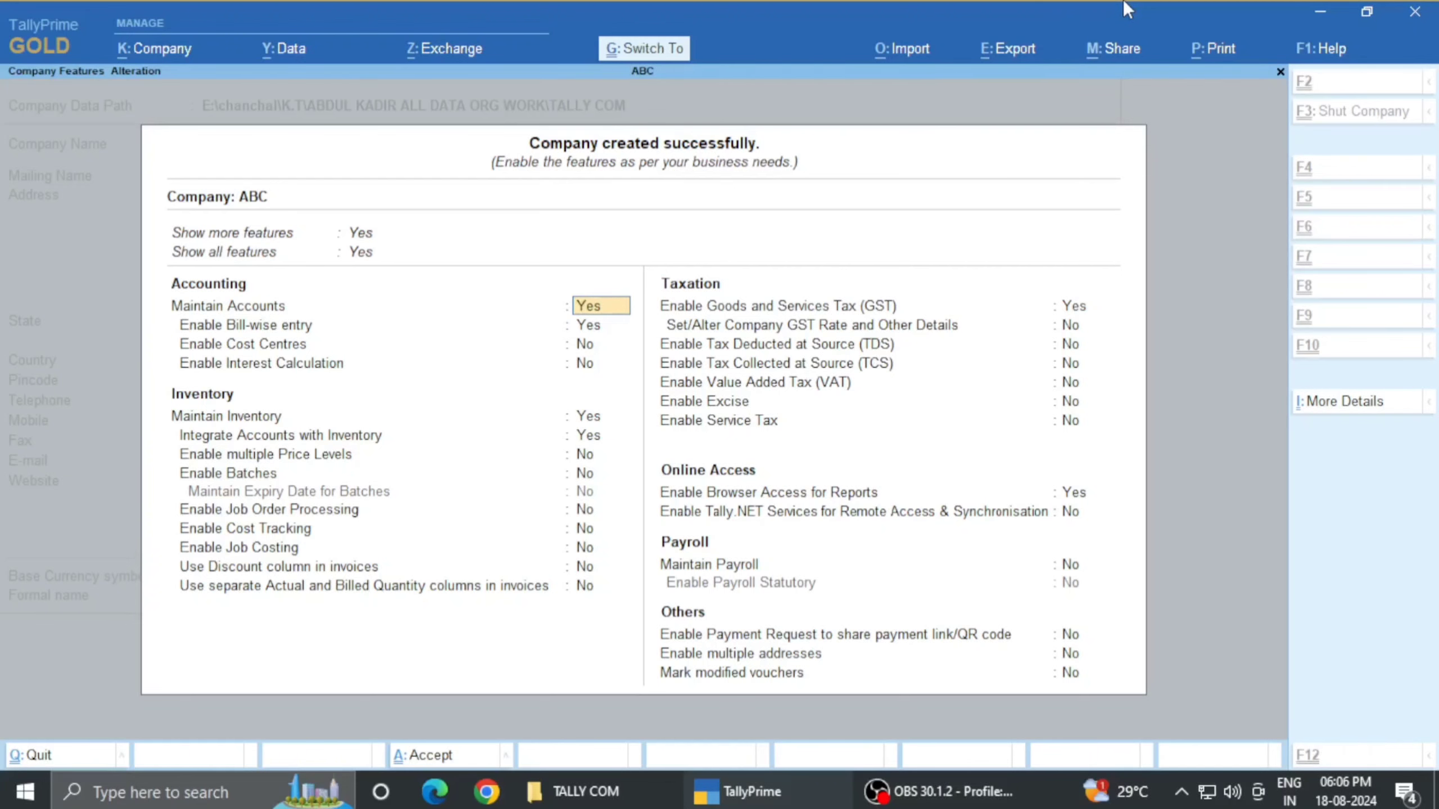
- Accept ABC's default company features with Ctrl+A
key(ctrl+a)
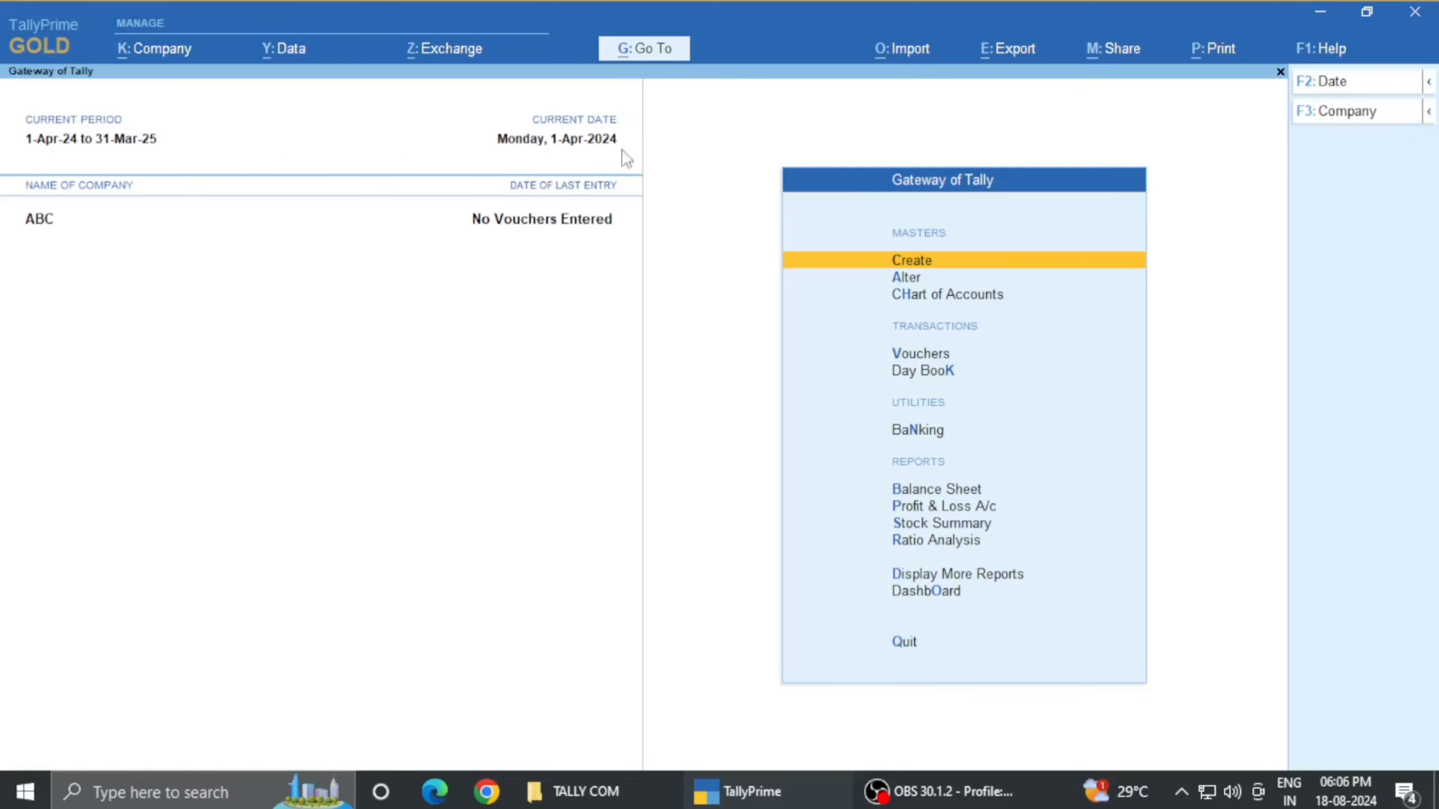
- Set ABC's current date to 18-Aug-2024 by entering 18-8
click(568, 150)
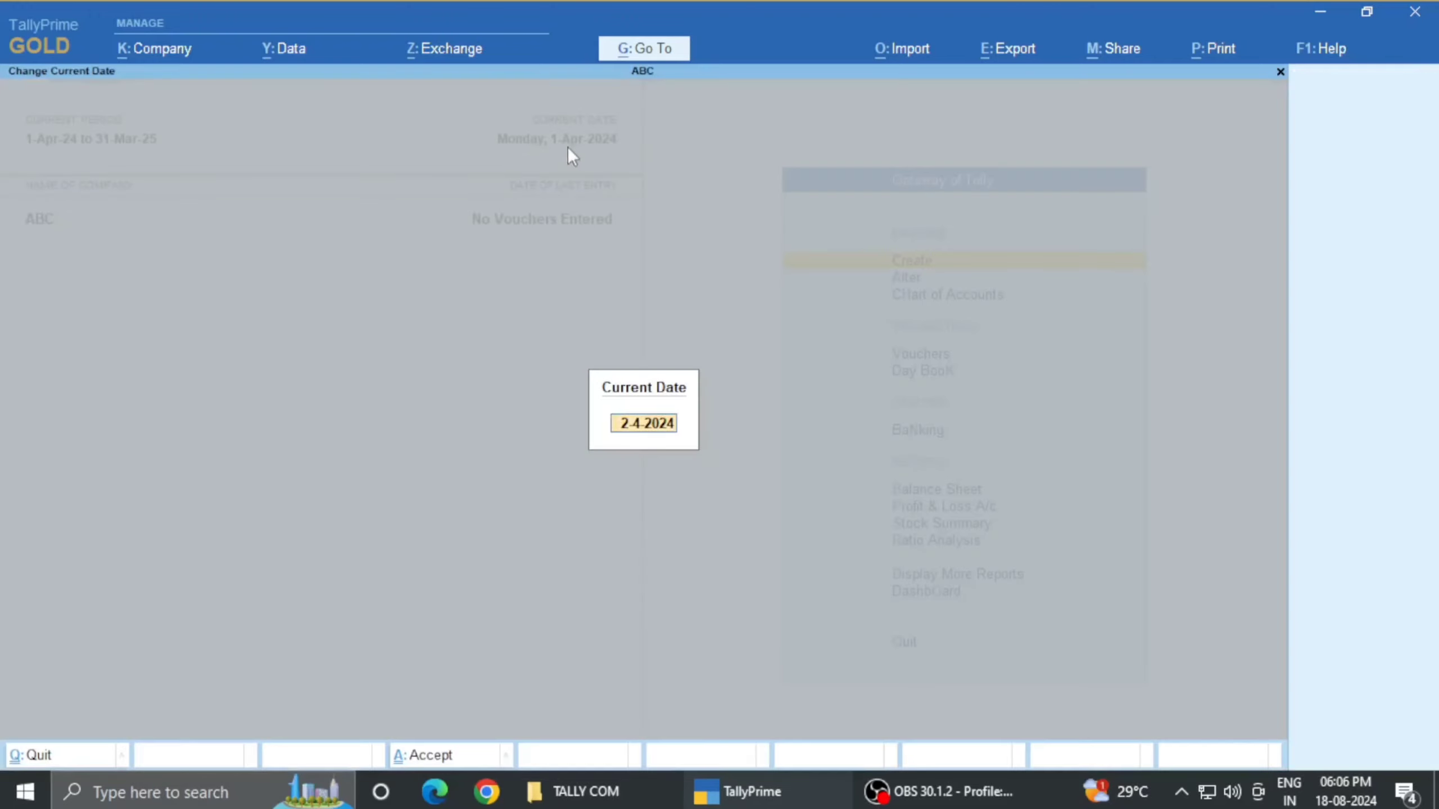
text(18-8)
key(Return)
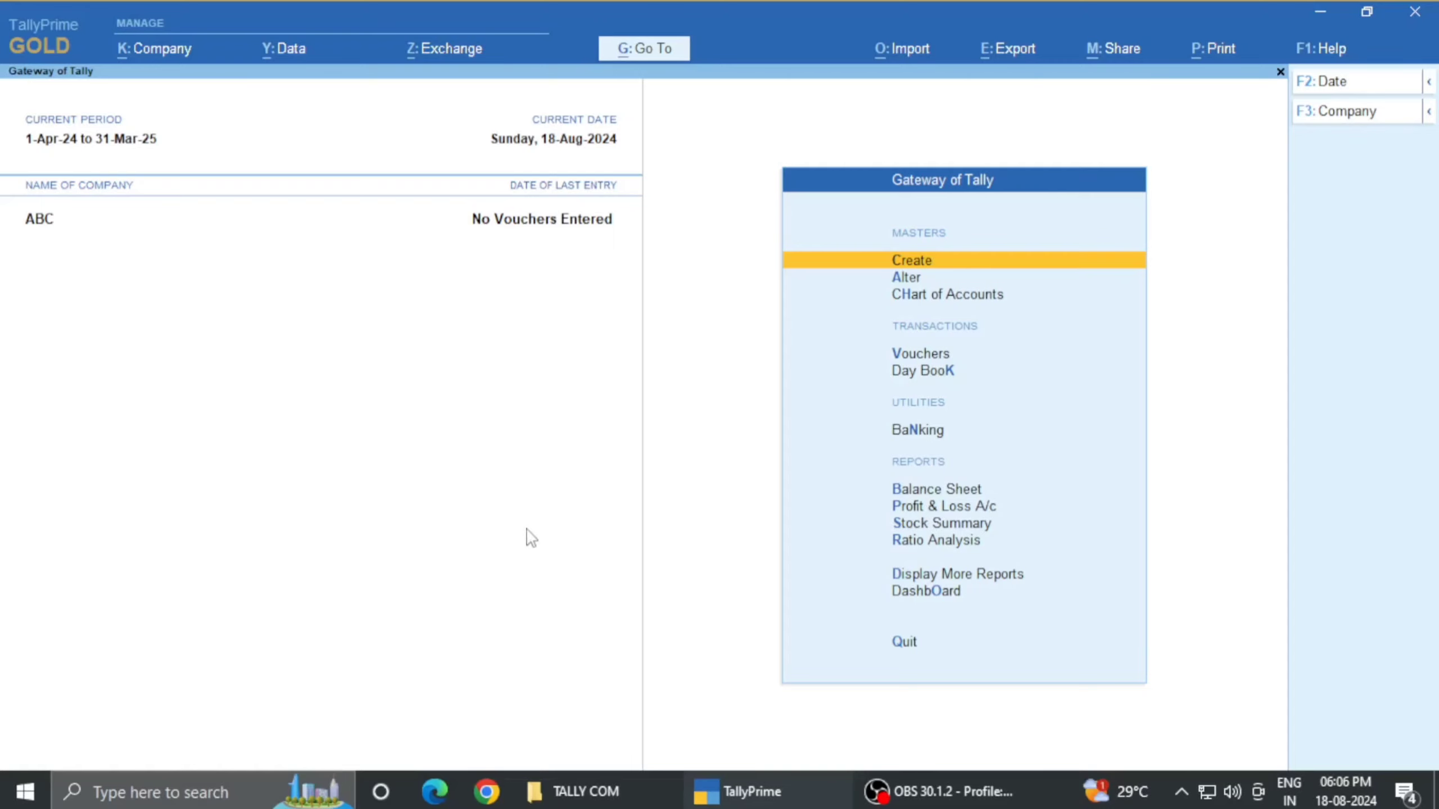
key(Down)
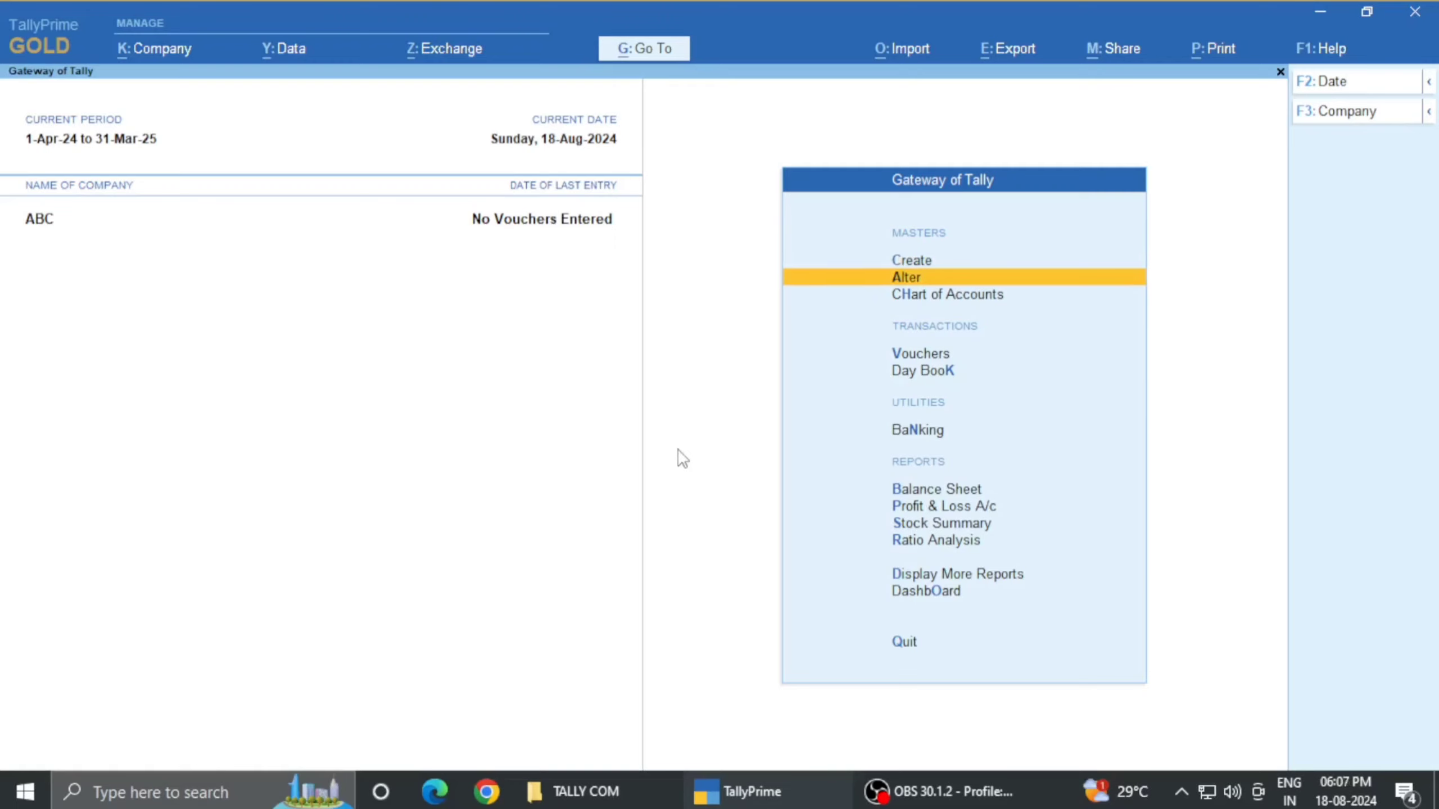
- View ABC's ledger list (Cash, Profit & Loss A/c) under Alter, then return to Gateway
key(Return)
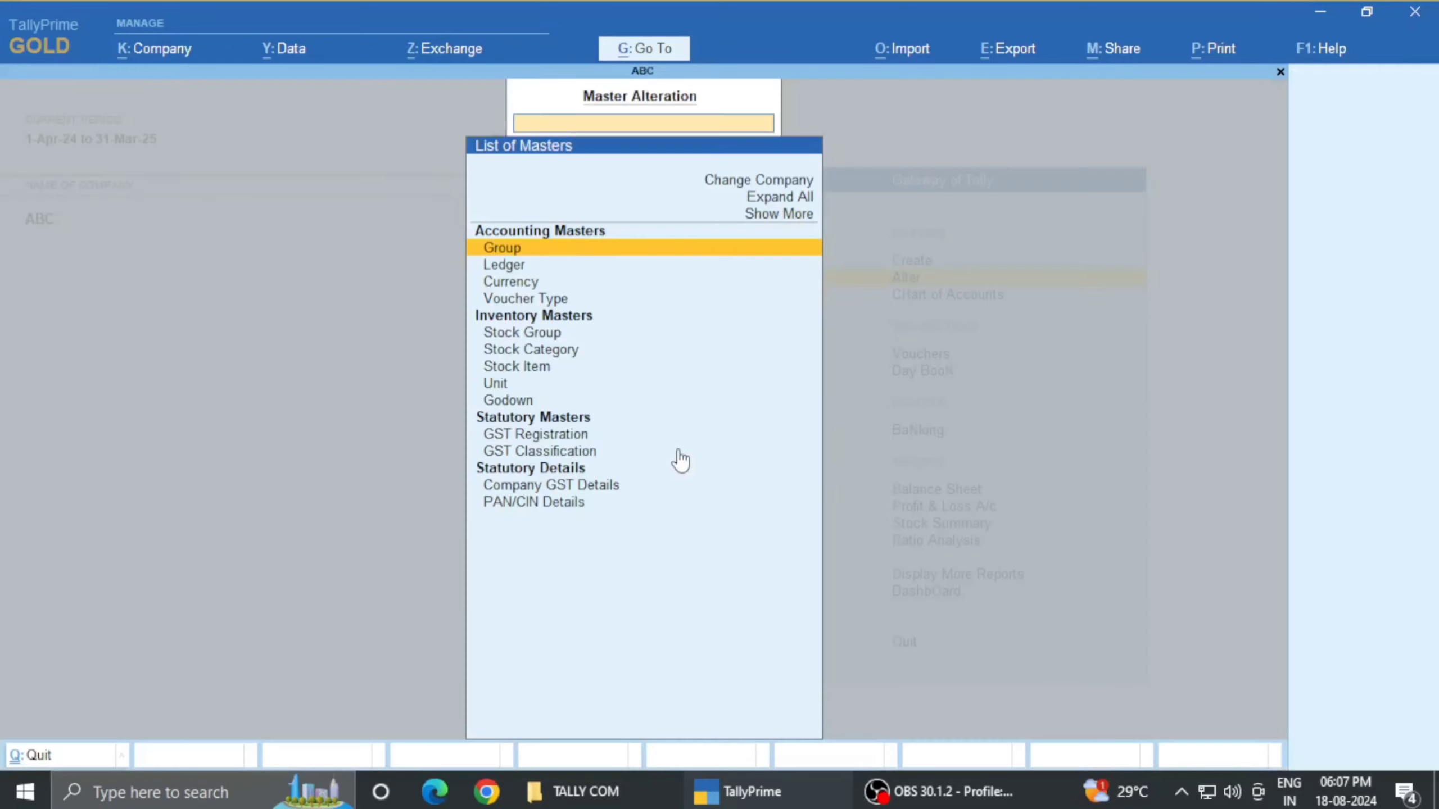
key(Down)
key(Return)
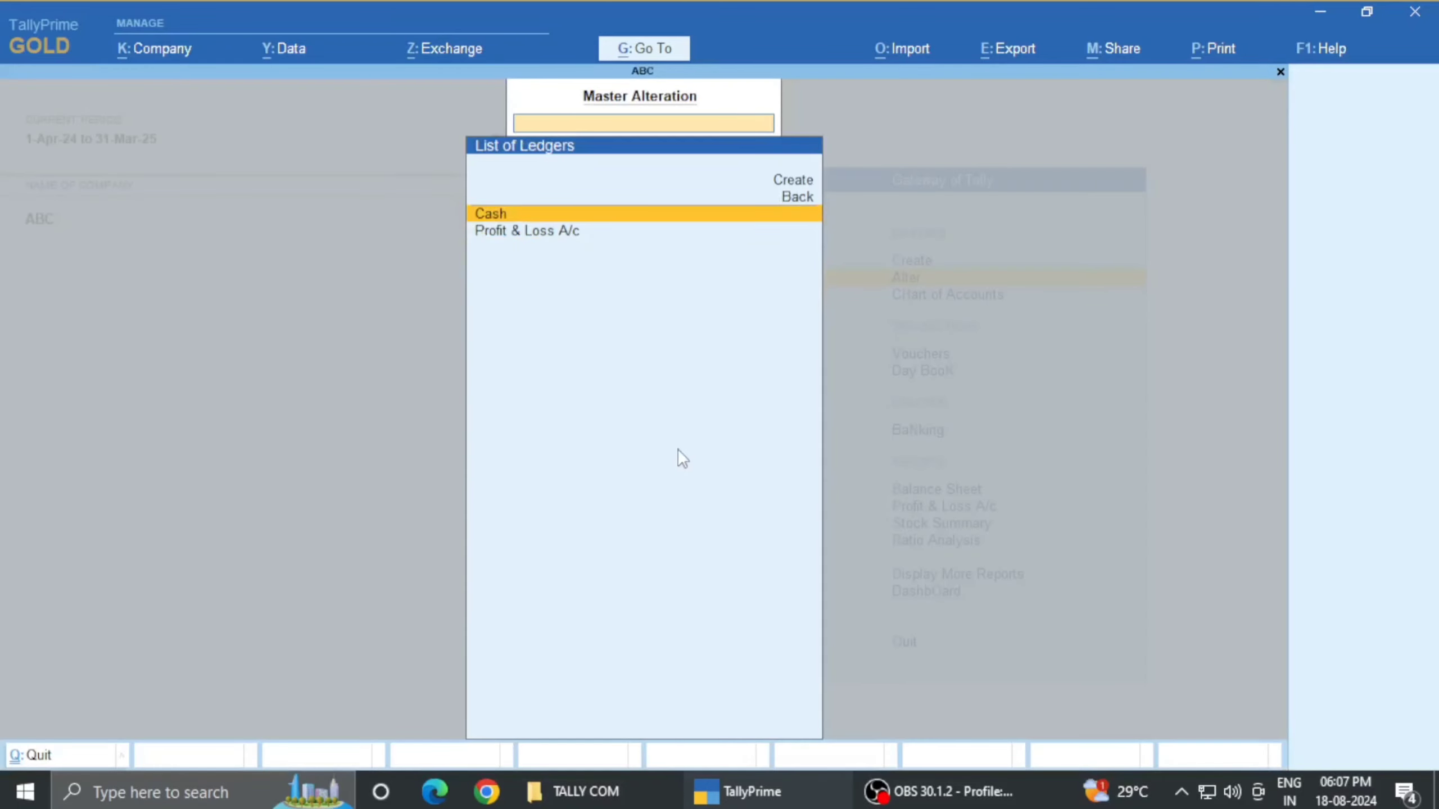
key(Down)
key(Up)
key(Escape)
key(Escape)
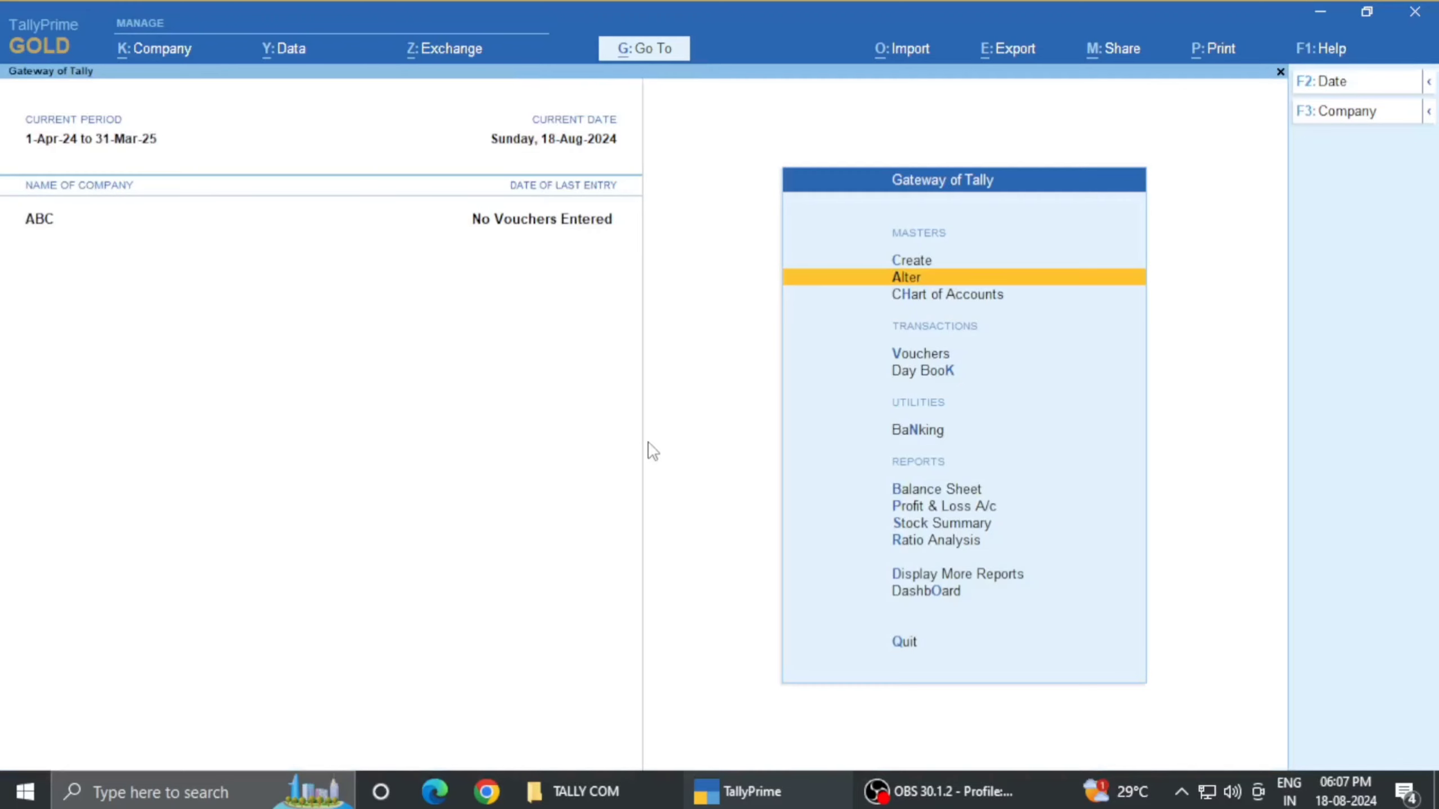
- Shut company ABC
key(alt+F3)
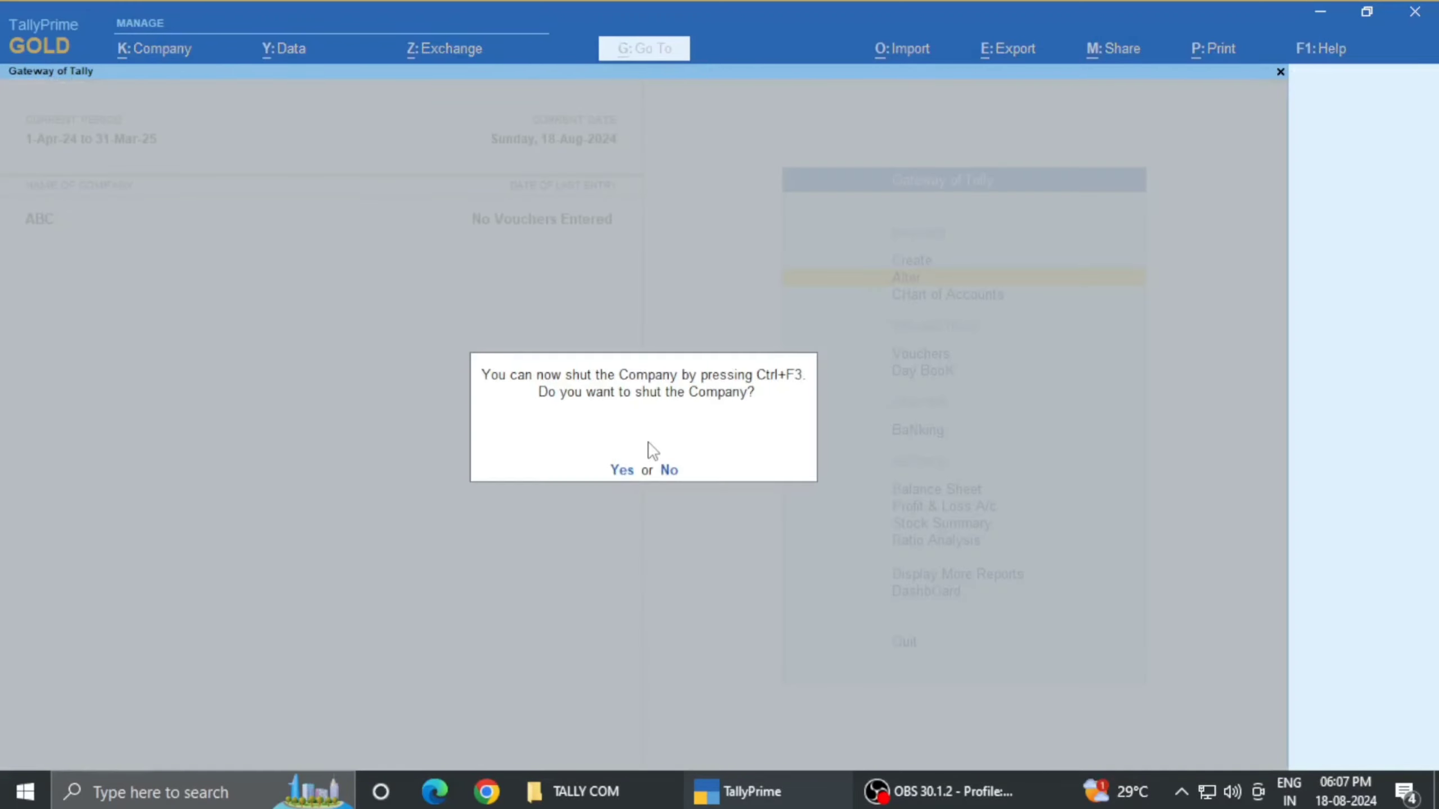
key(Return)
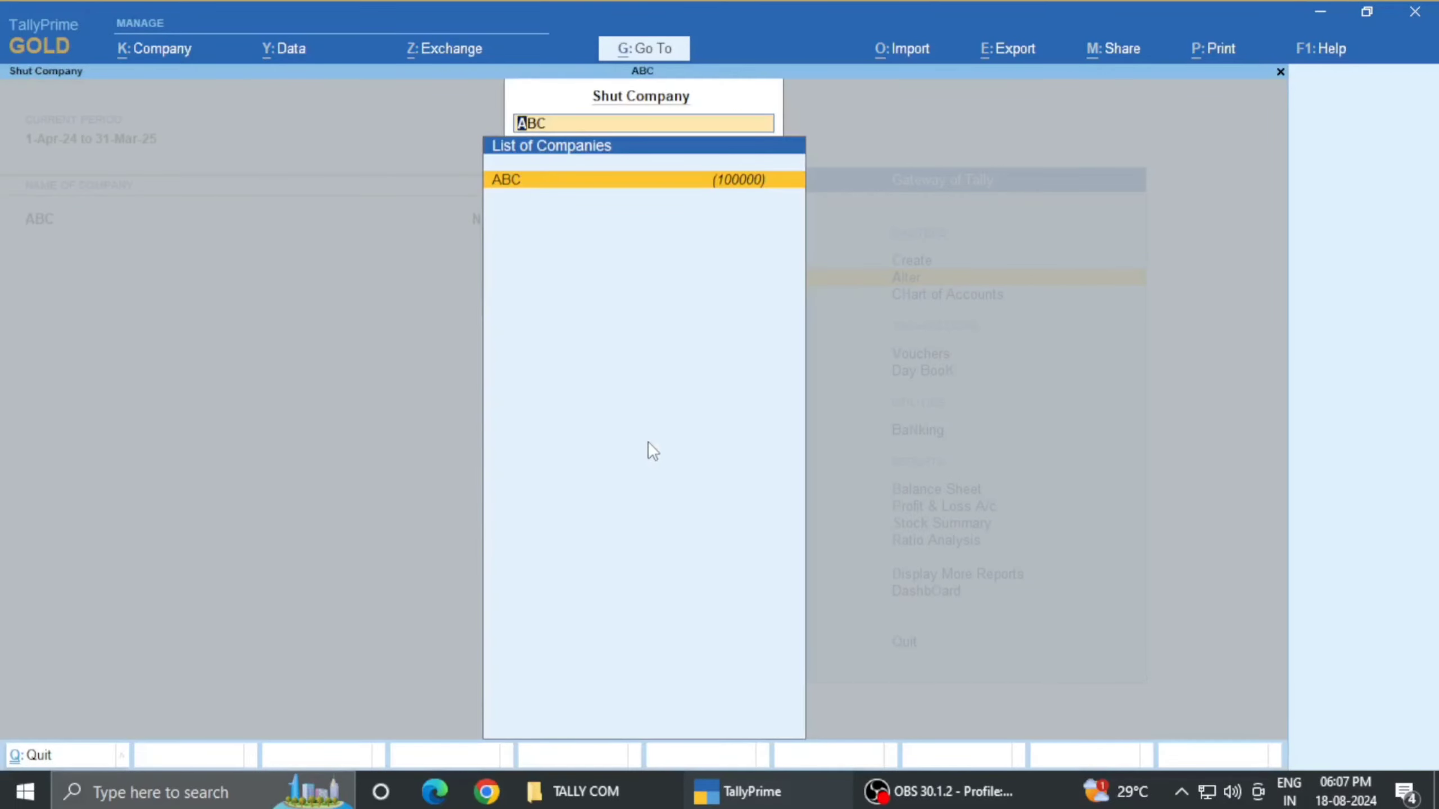
key(Return)
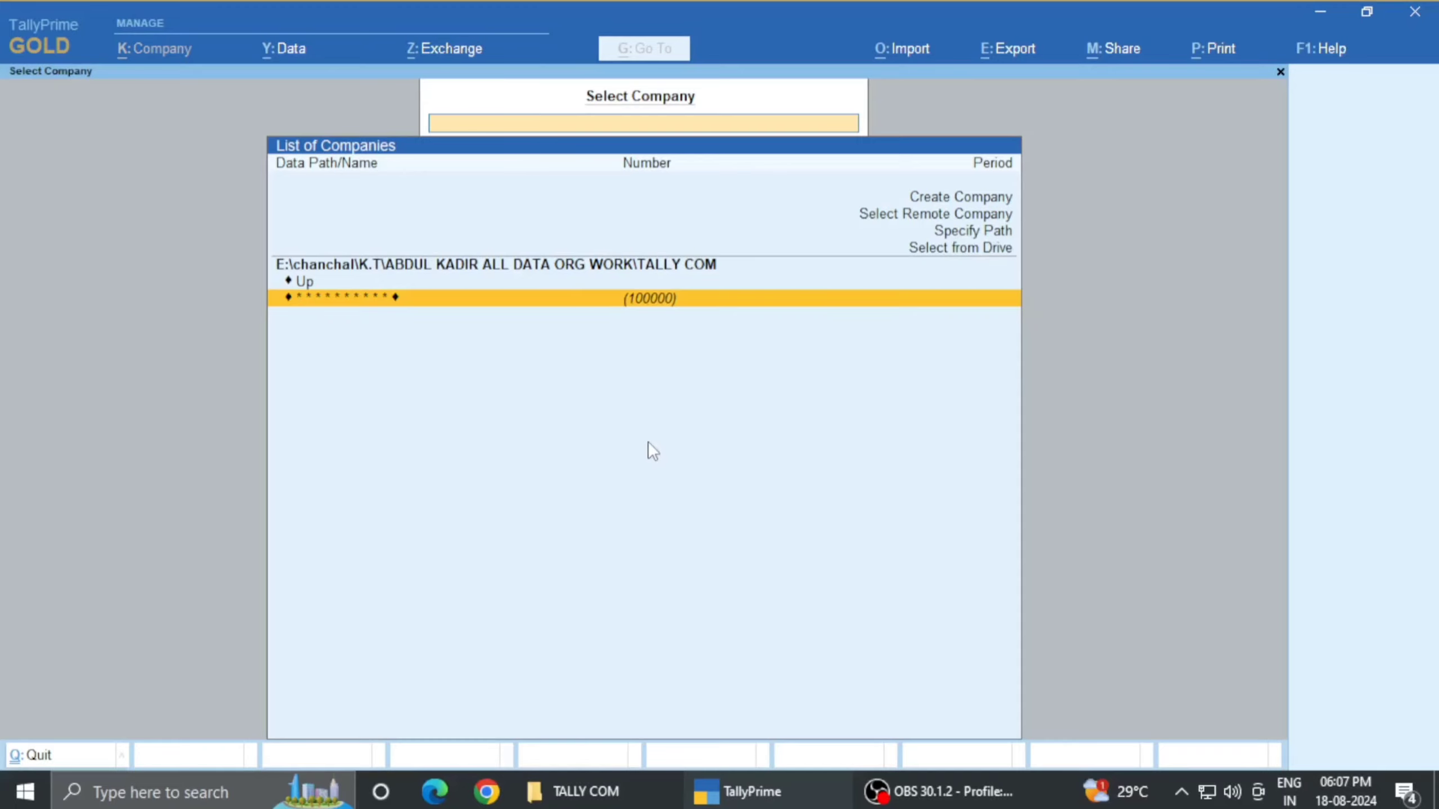
- Select the masked encrypted company and enter the TallyVault password to load ABC
key(Return)
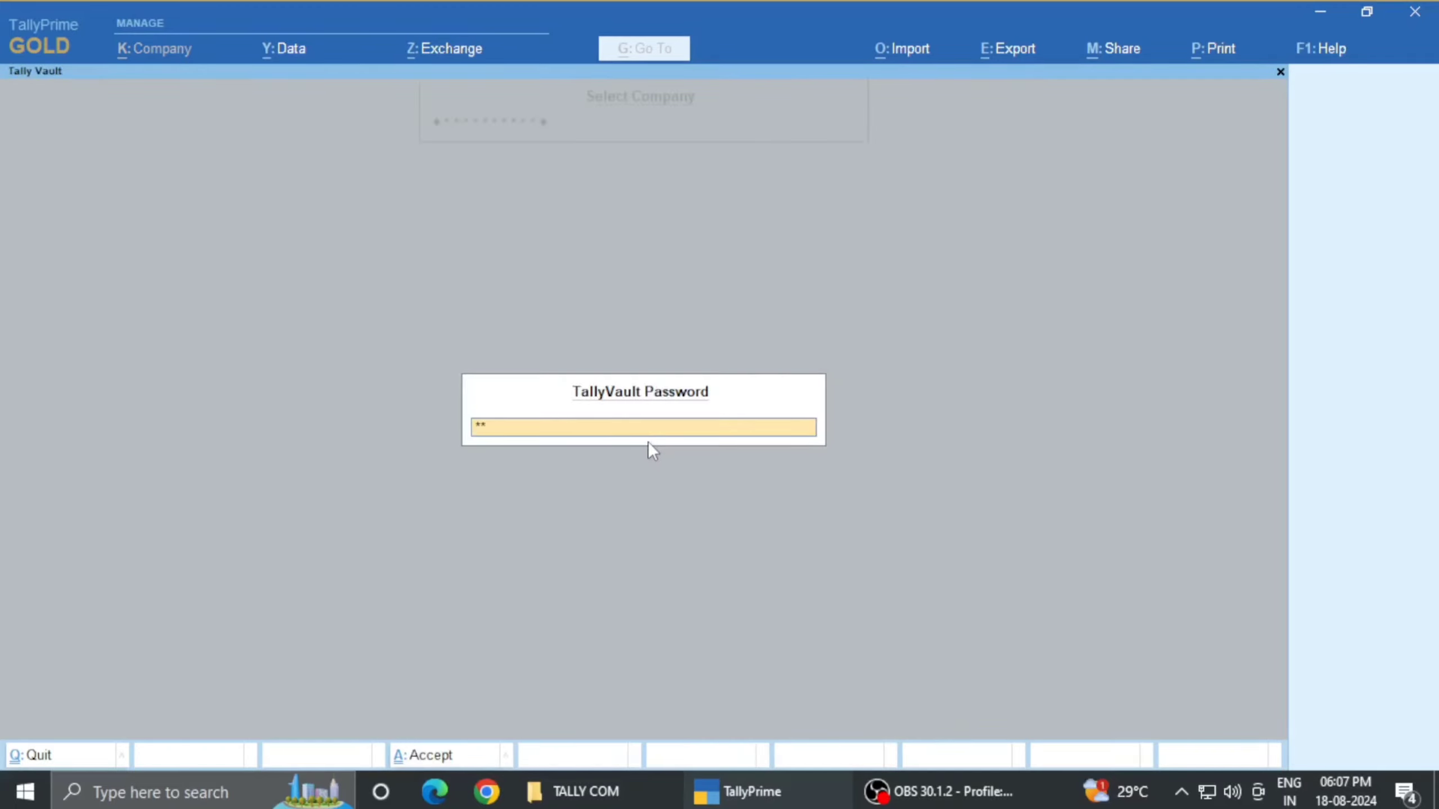
key(Return)
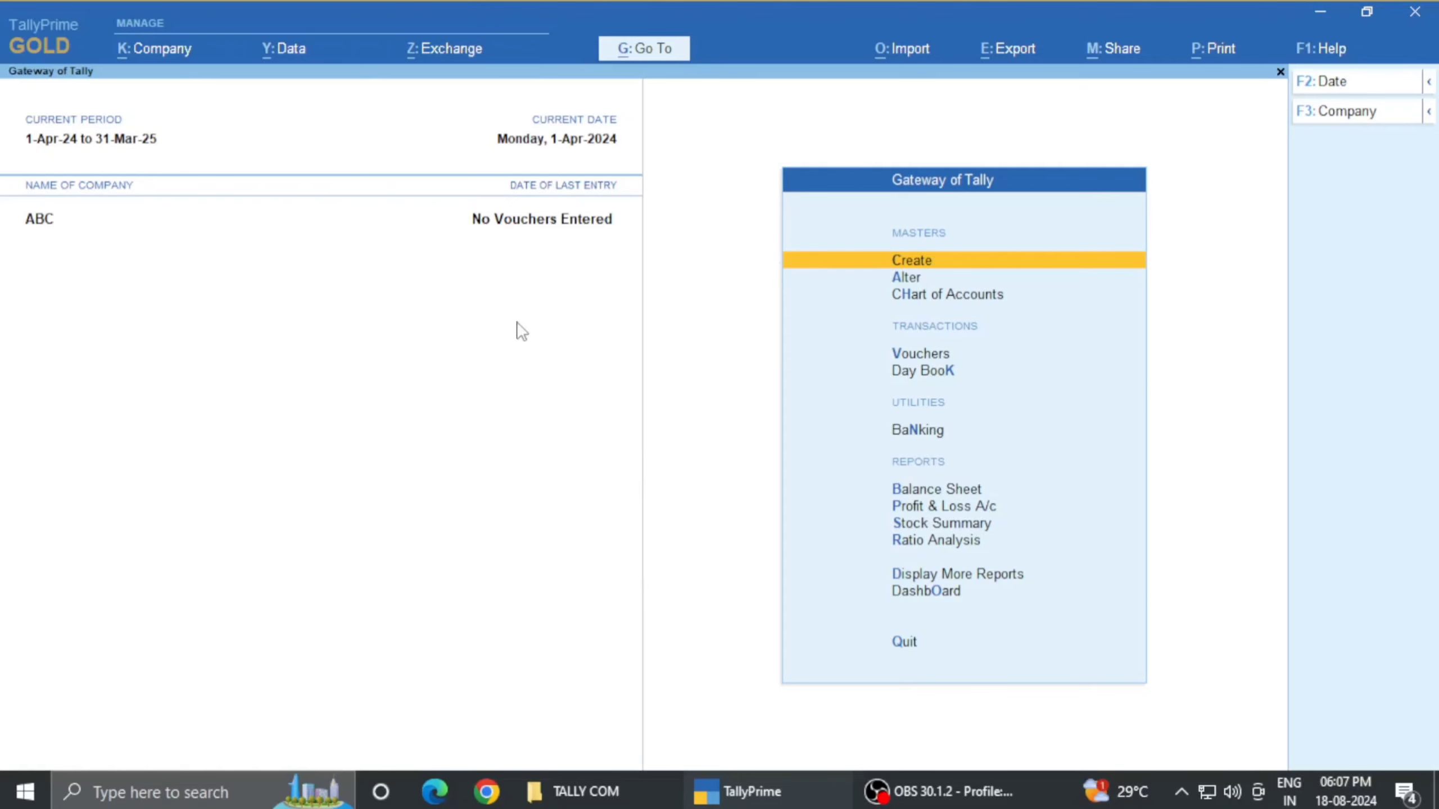
click(572, 791)
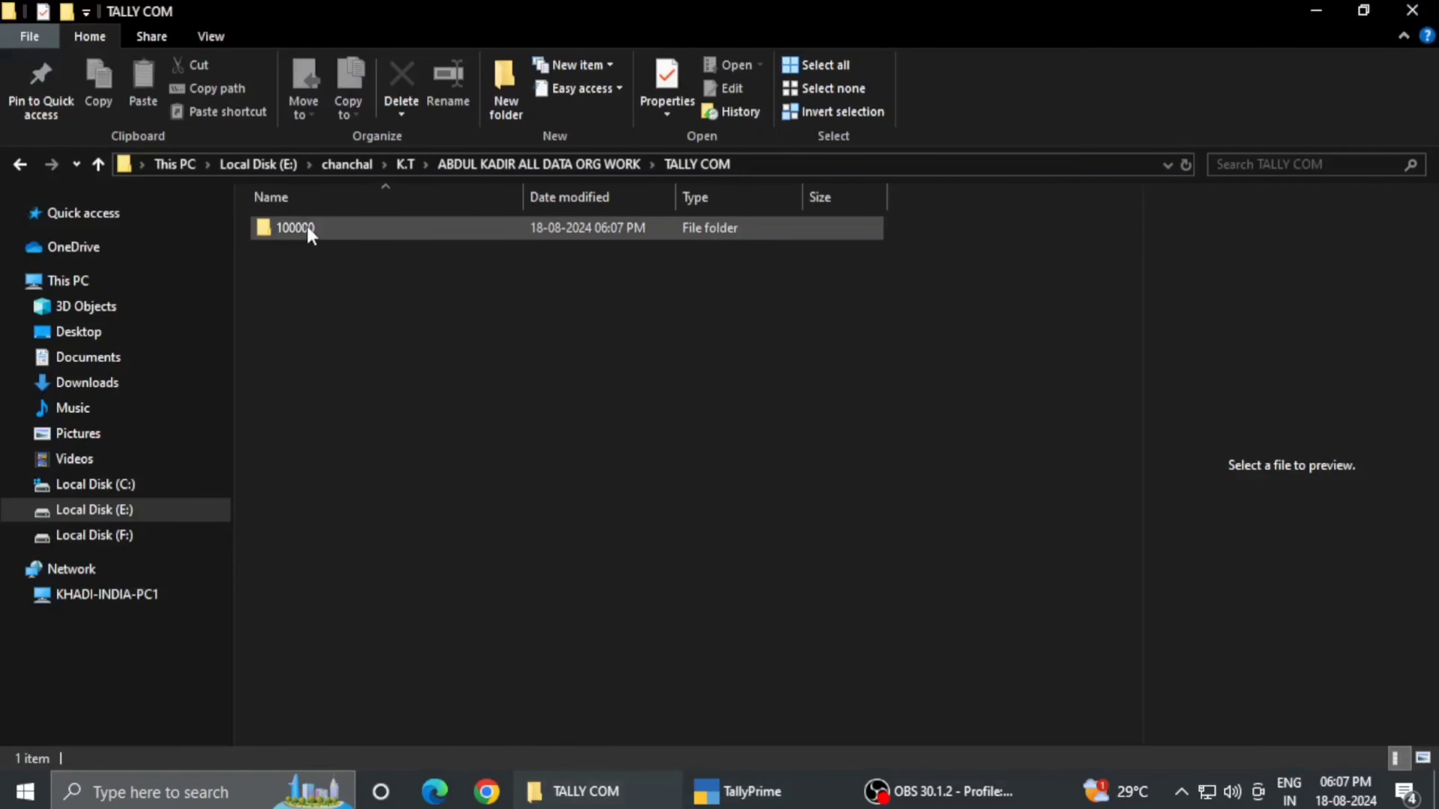
double_click(410, 228)
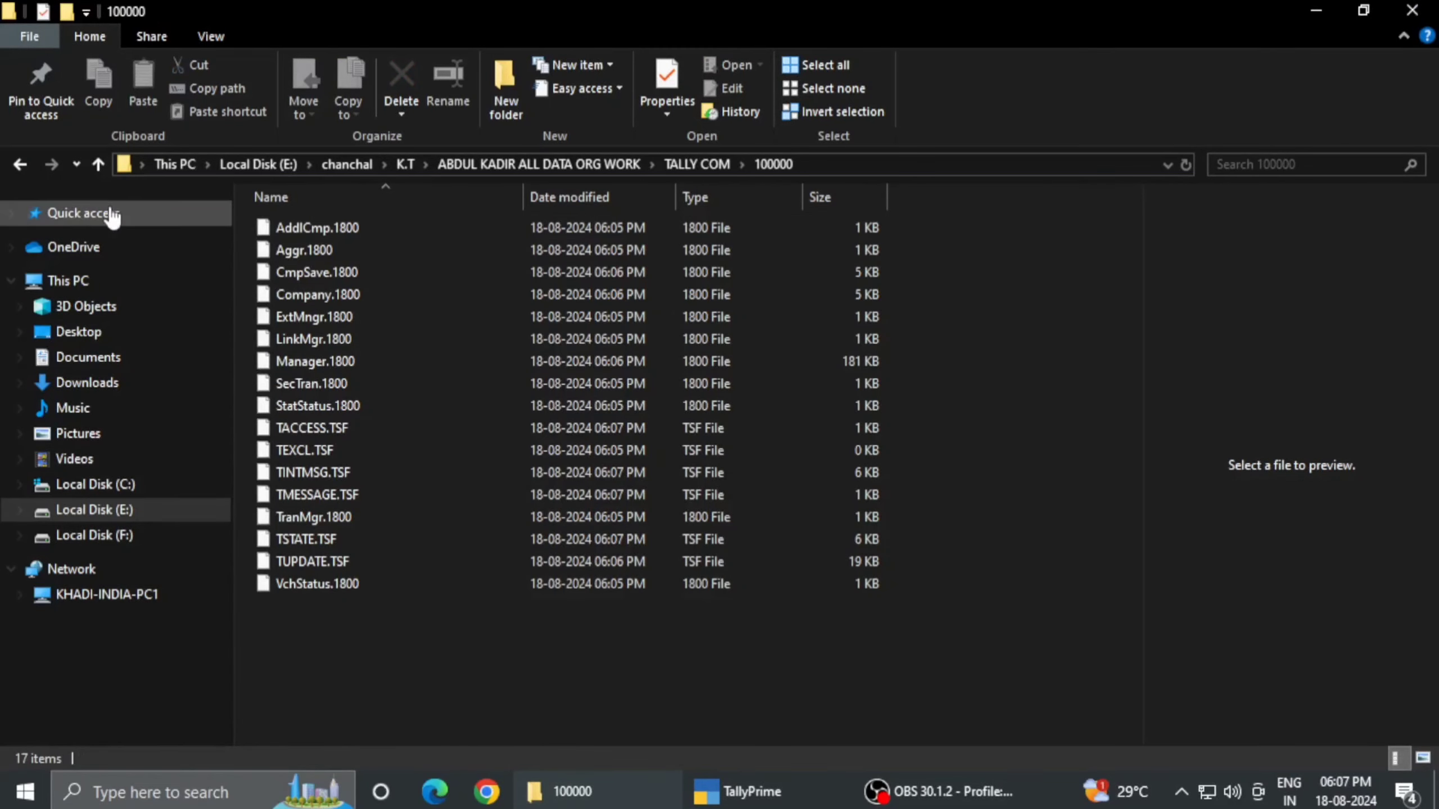
click(20, 164)
click(19, 166)
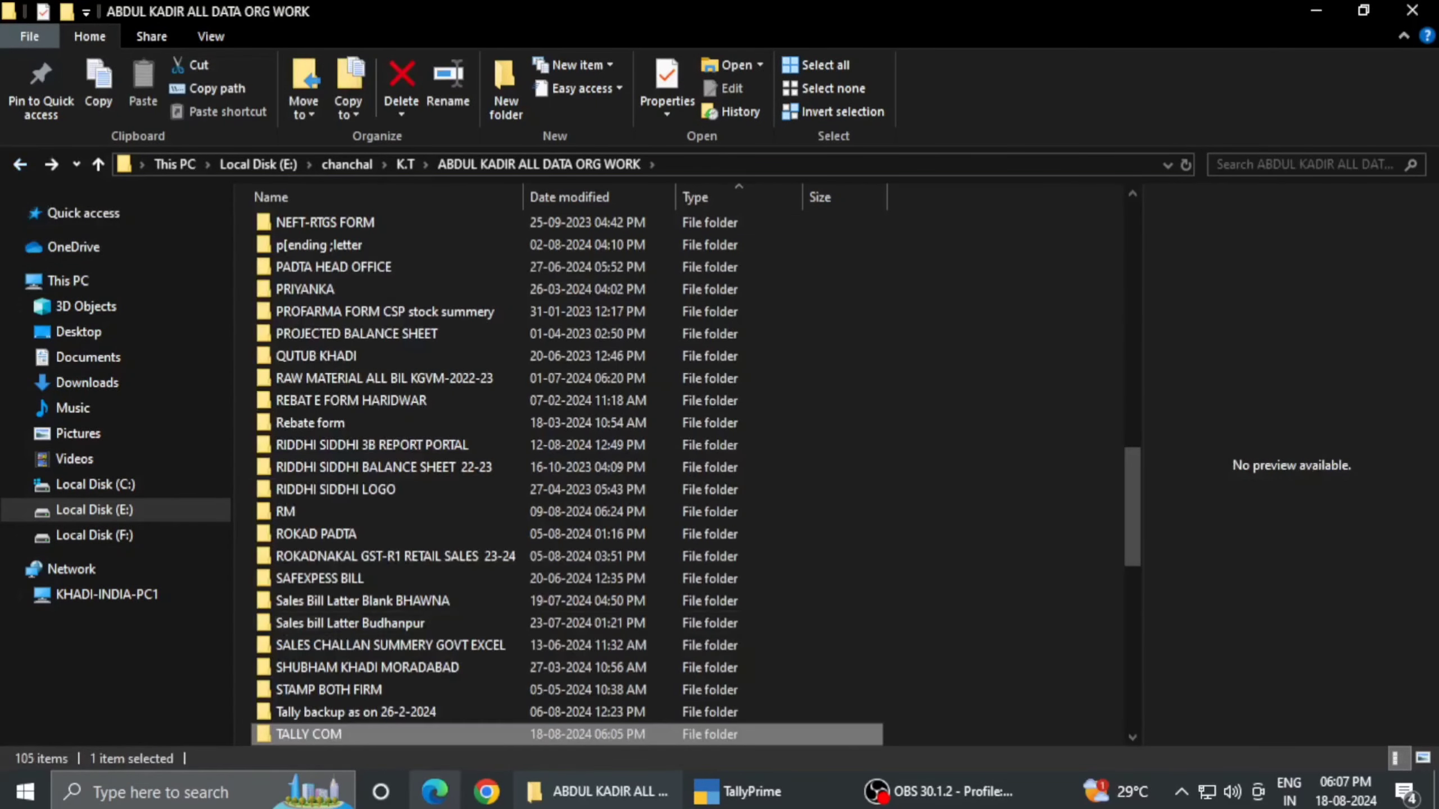
double_click(333, 735)
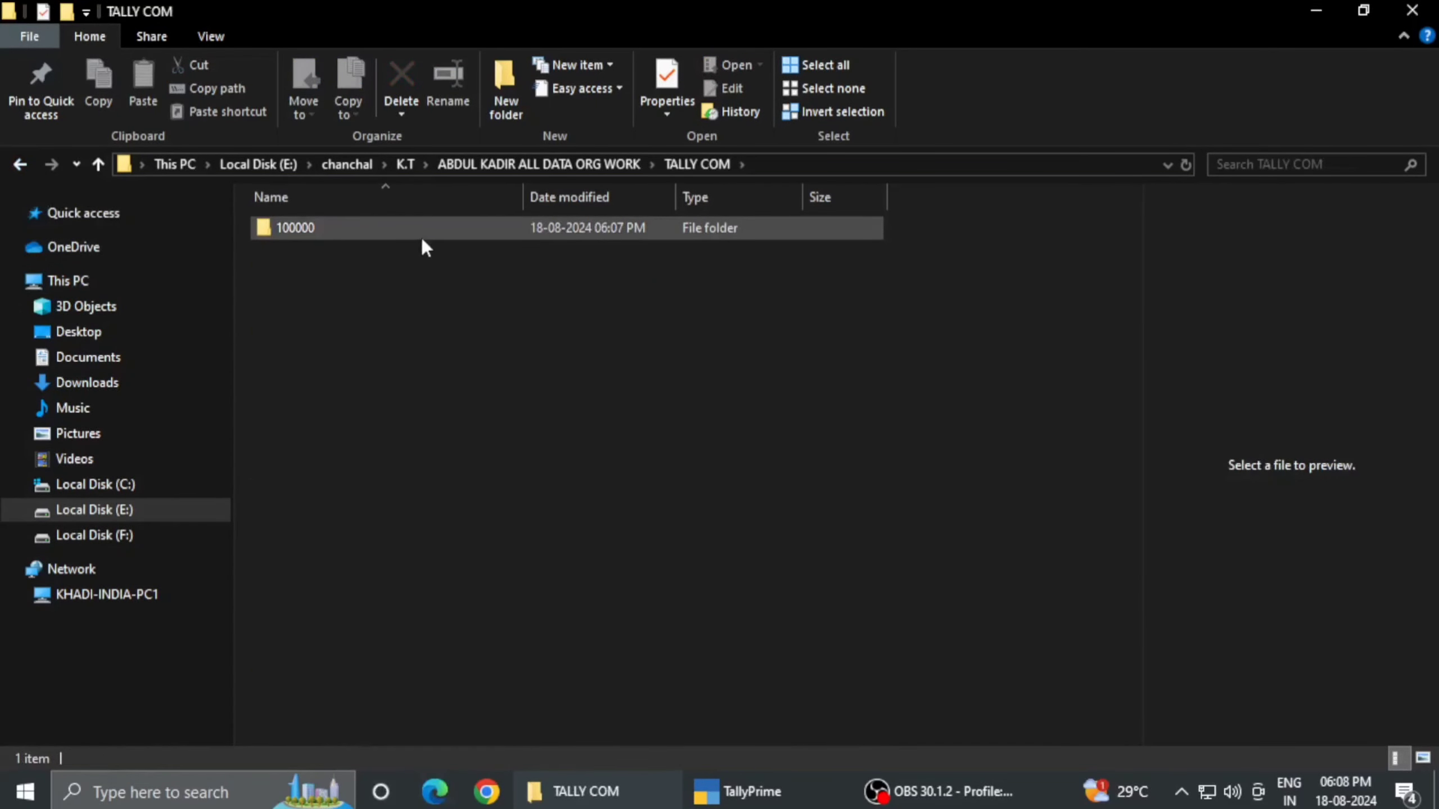
click(736, 792)
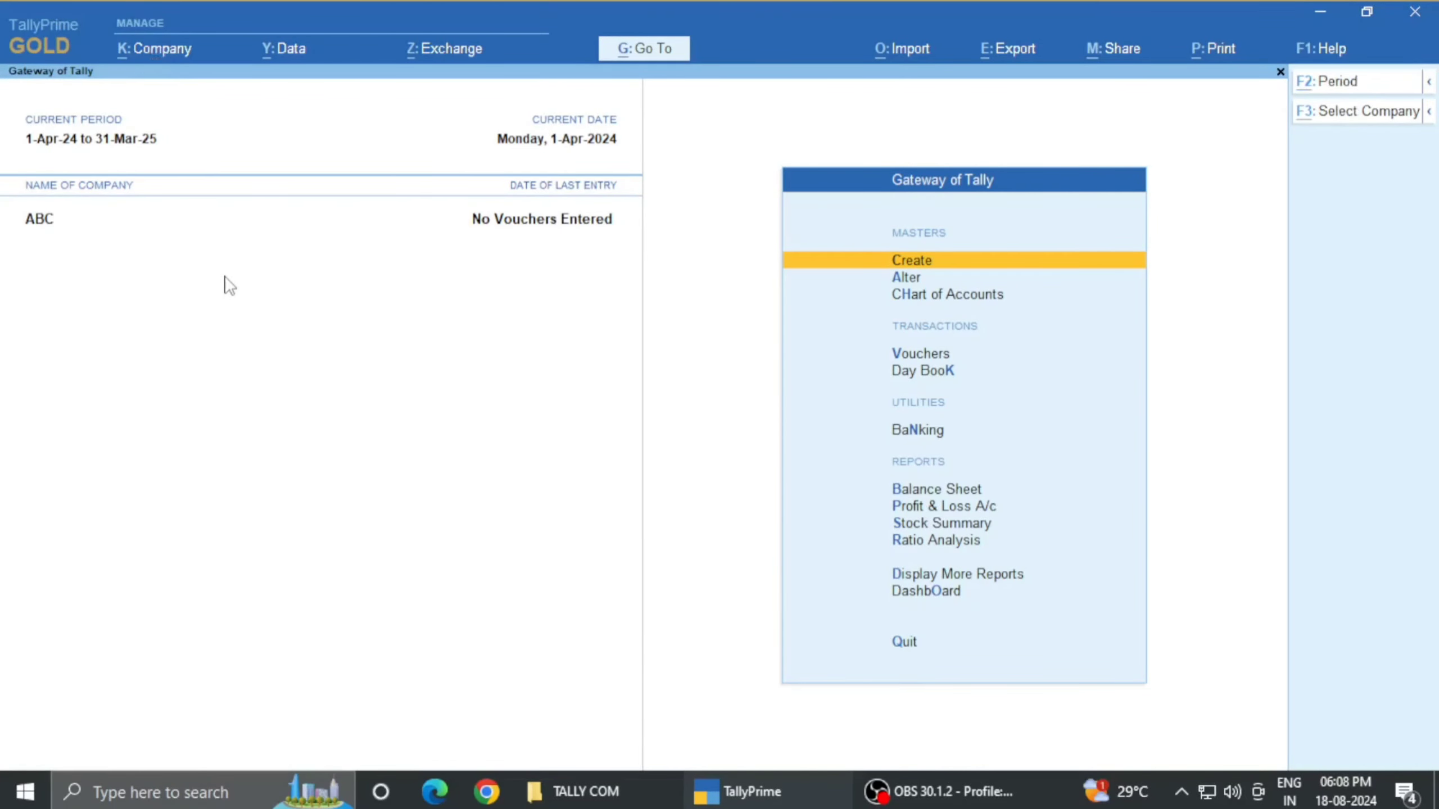
- Look at the company actions menu, close it, and bring up the Data menu
key(alt+k)
key(Down)
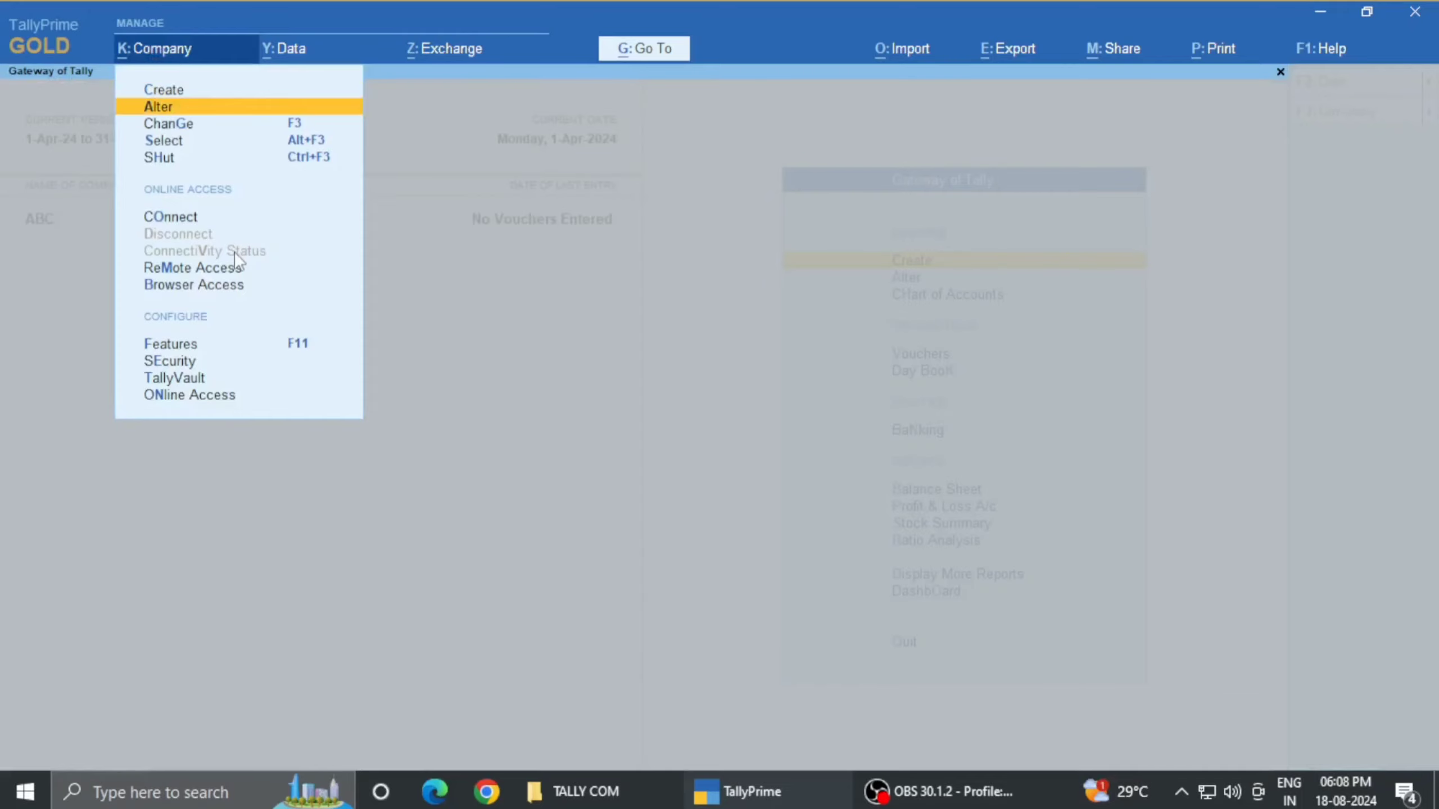
key(Escape)
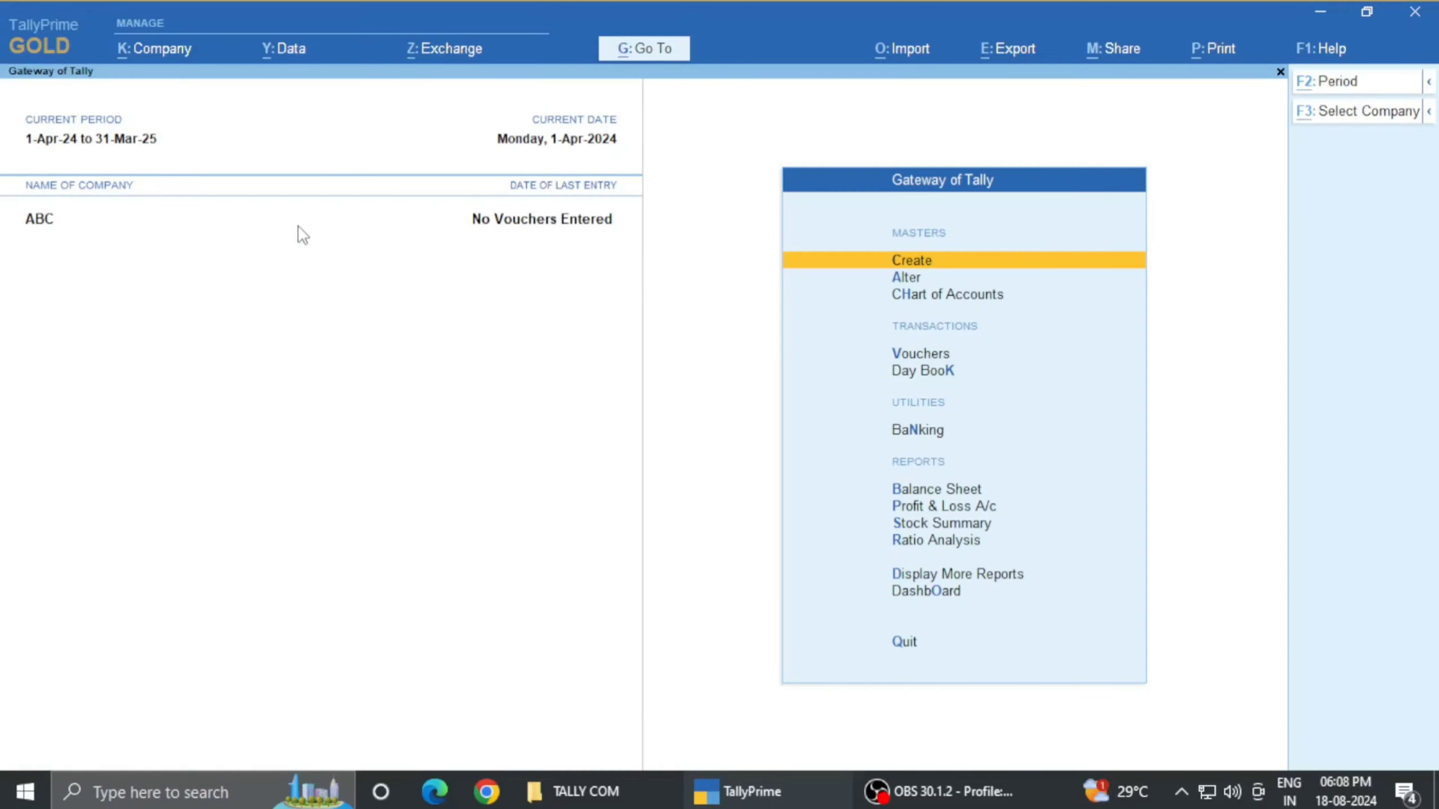
key(alt+y)
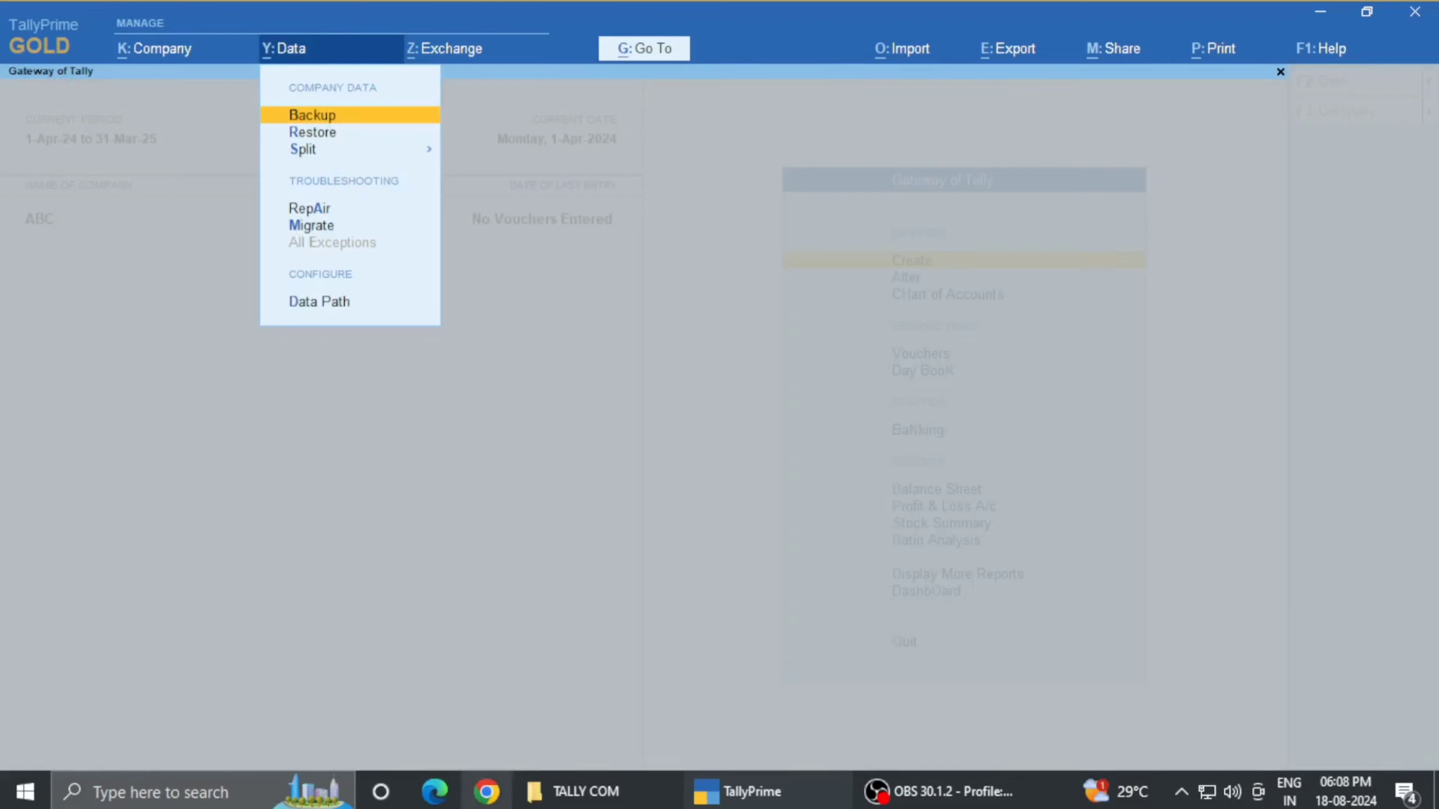
- In the TALLY COM folder window, copy the 100000 company data folder
click(572, 791)
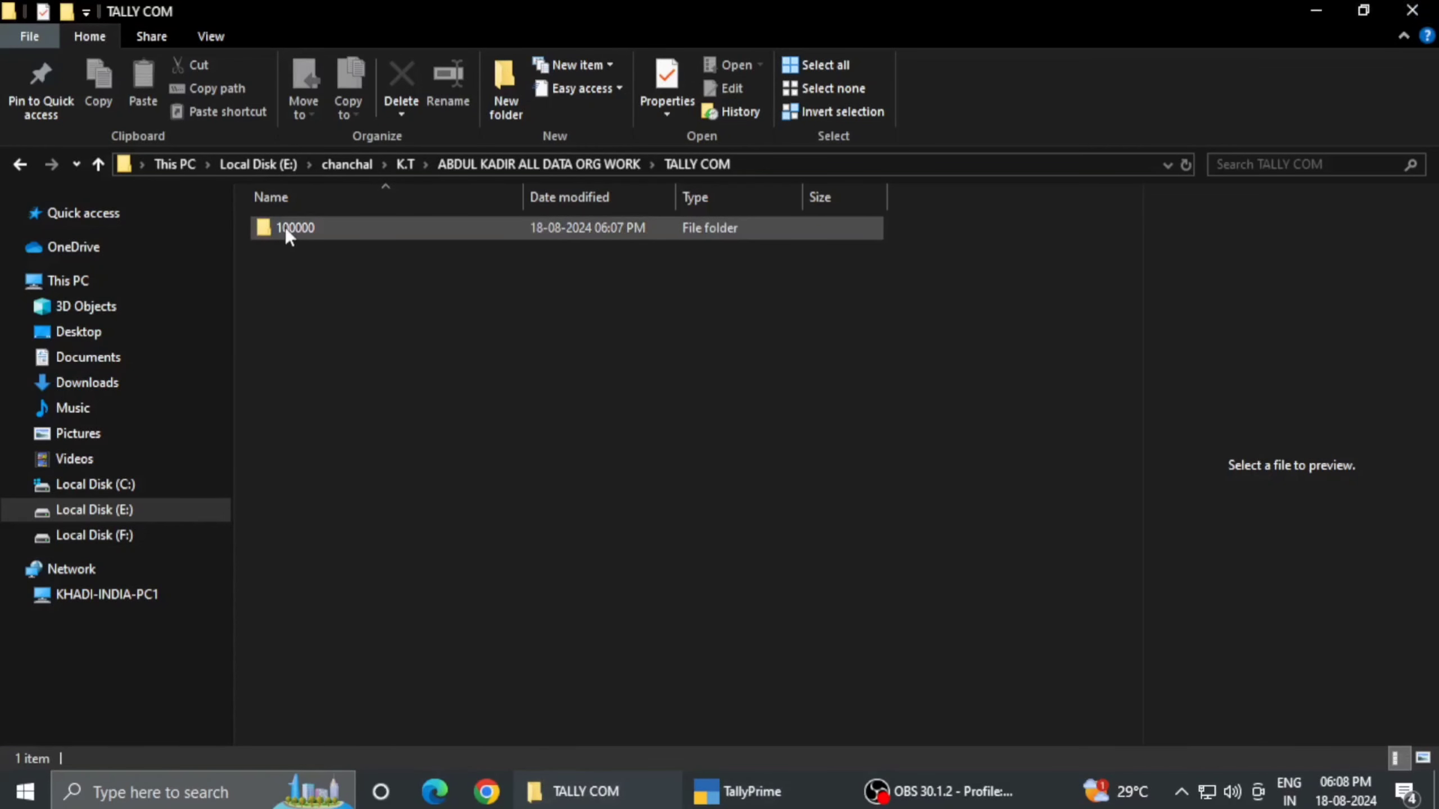
right_click(316, 226)
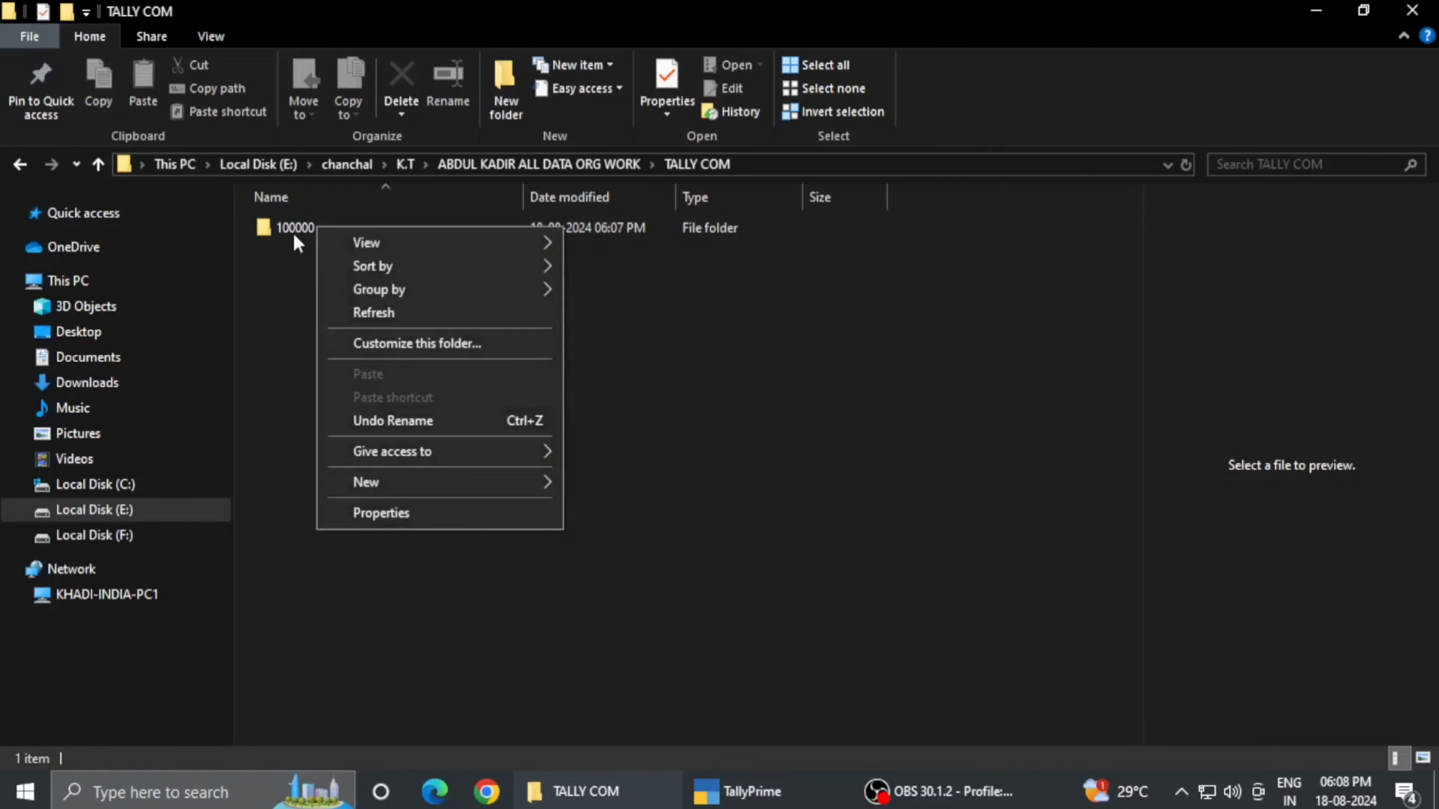
click(286, 226)
right_click(286, 227)
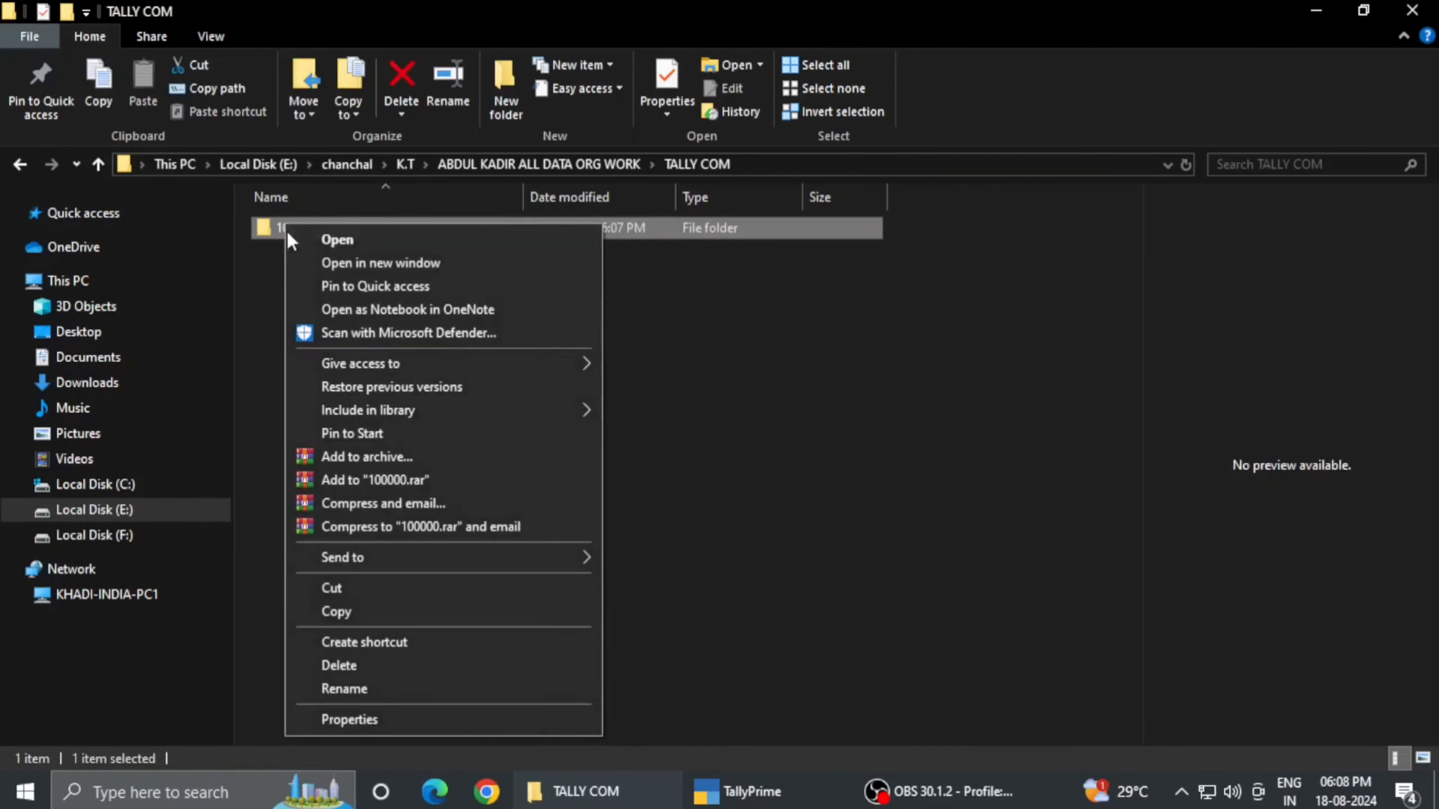
click(381, 609)
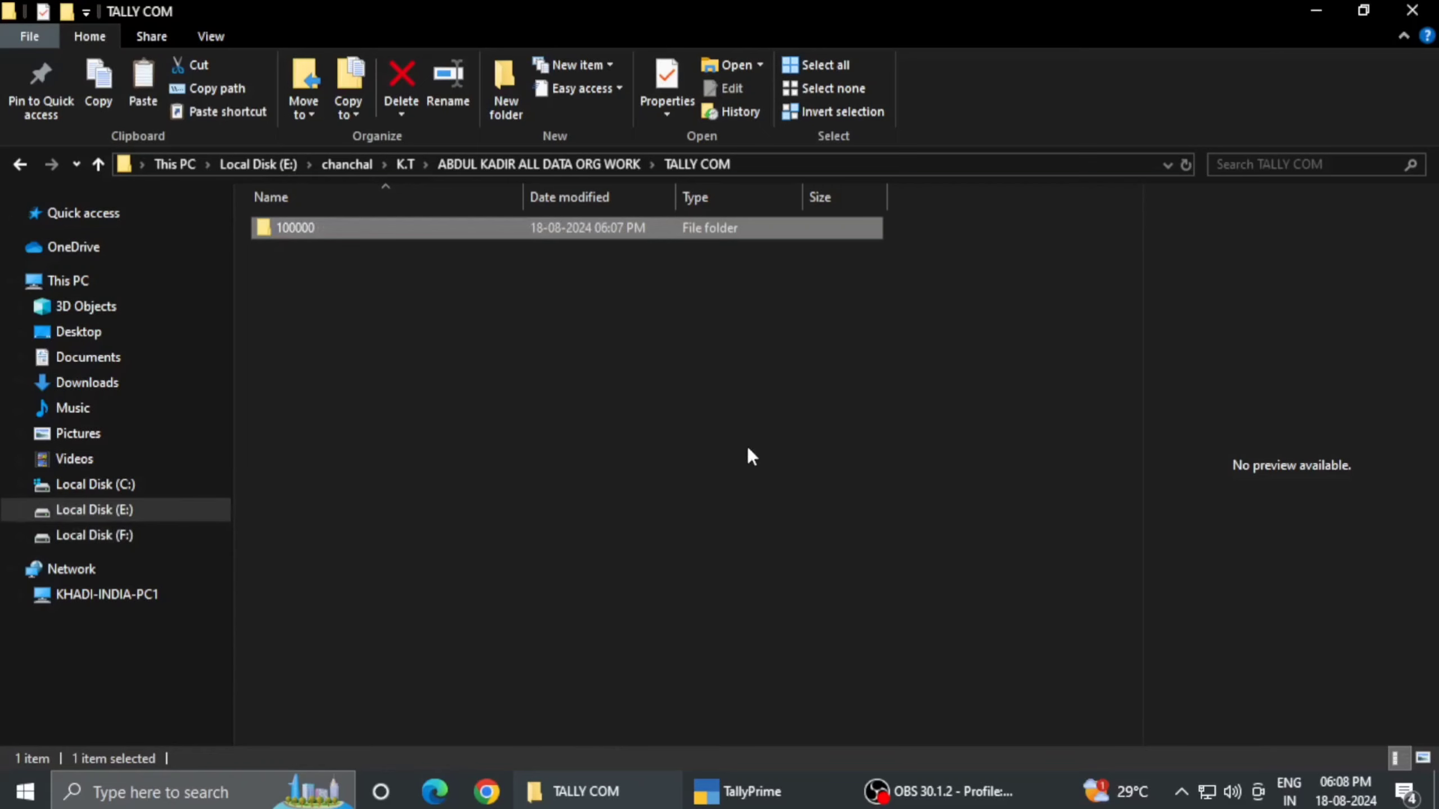
right_click(659, 397)
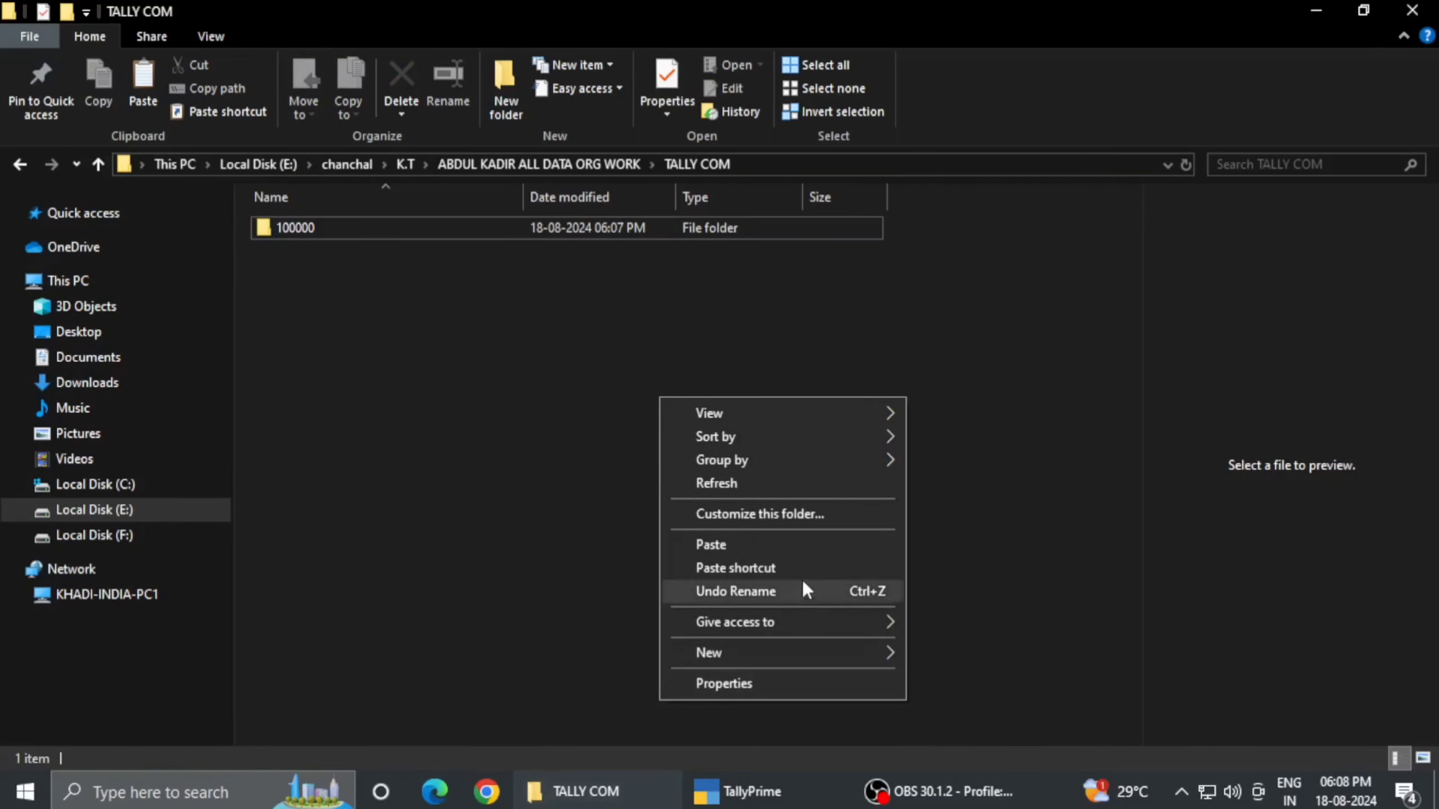
- Return to TallyPrime and close the data options without choosing any
click(741, 804)
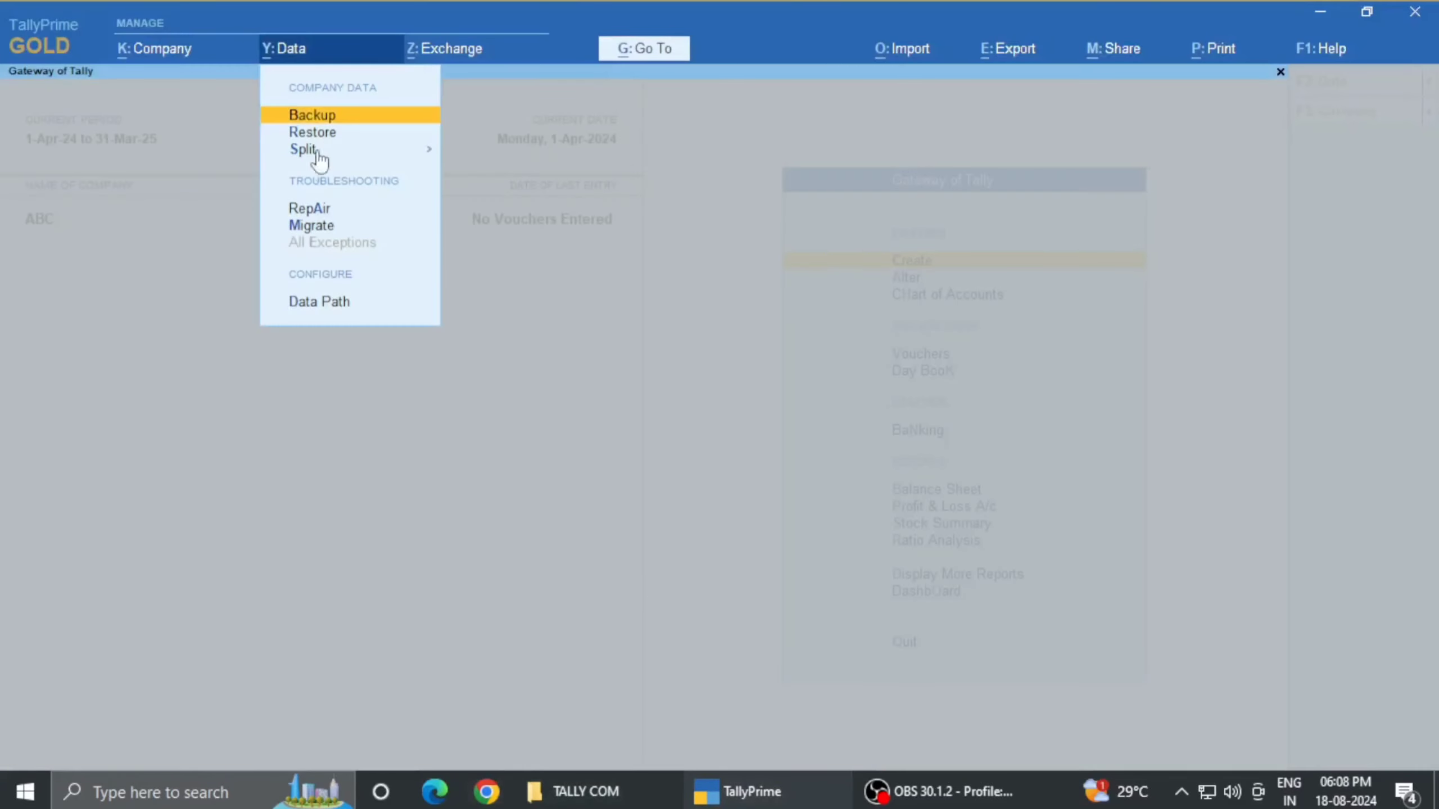
mouse_move(599, 801)
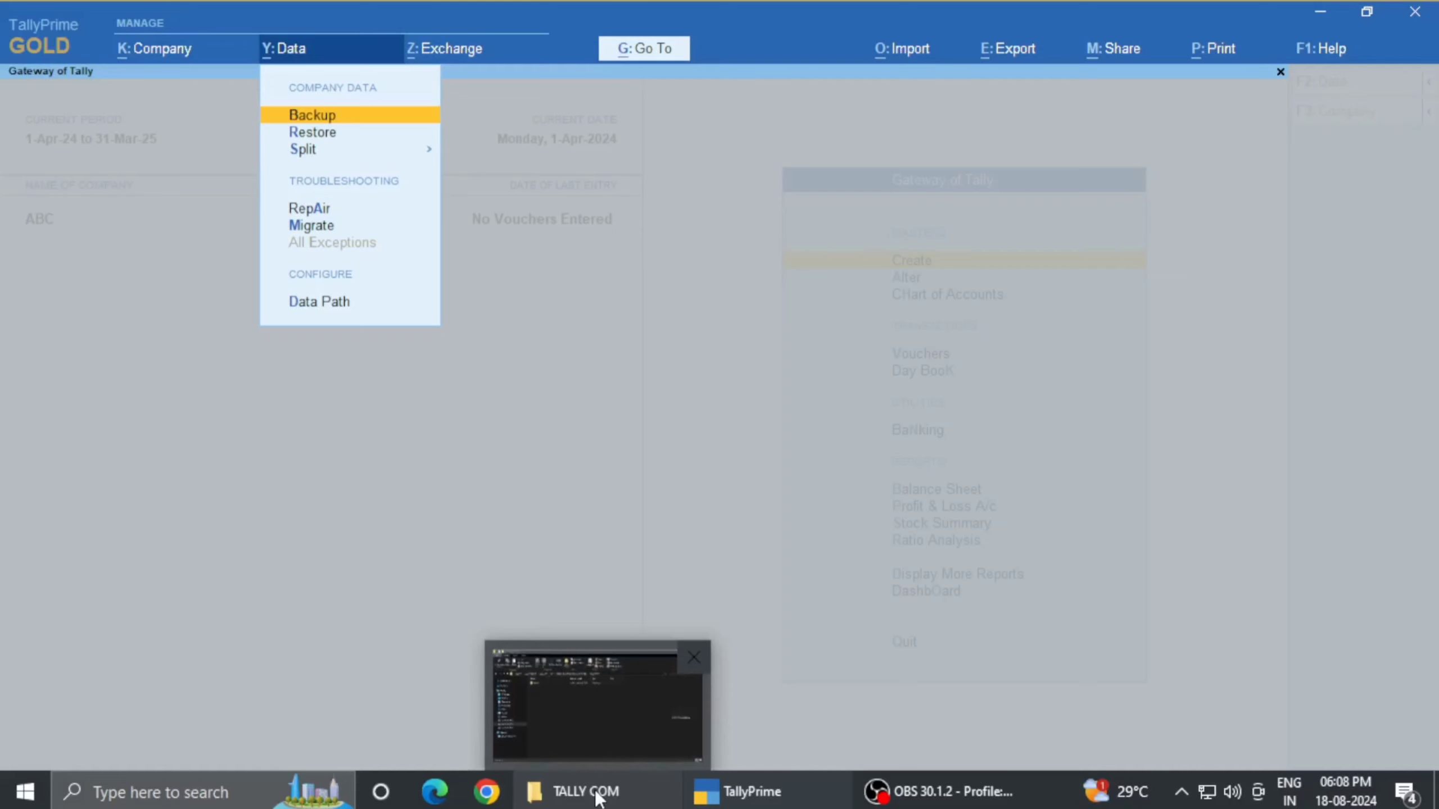
click(592, 793)
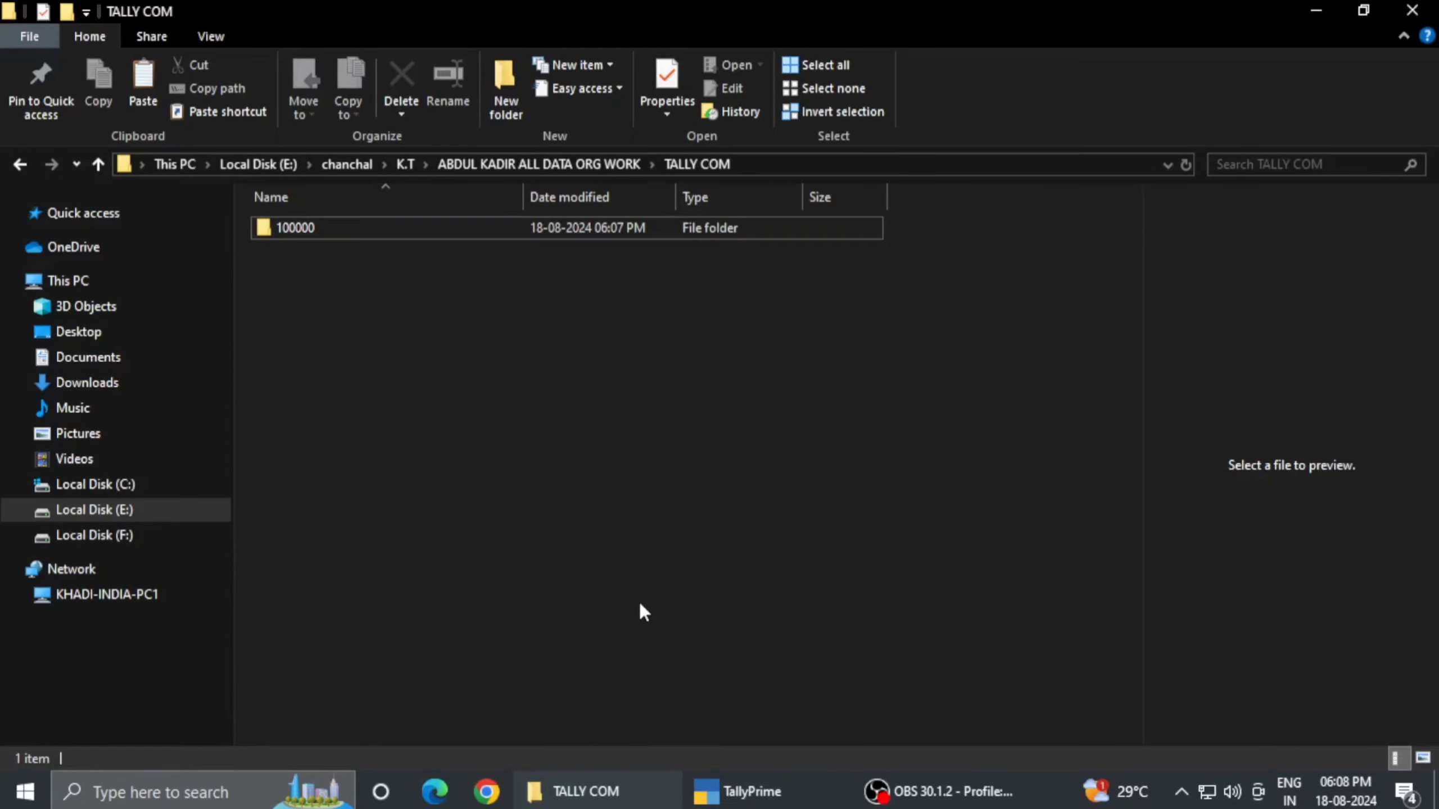
click(736, 792)
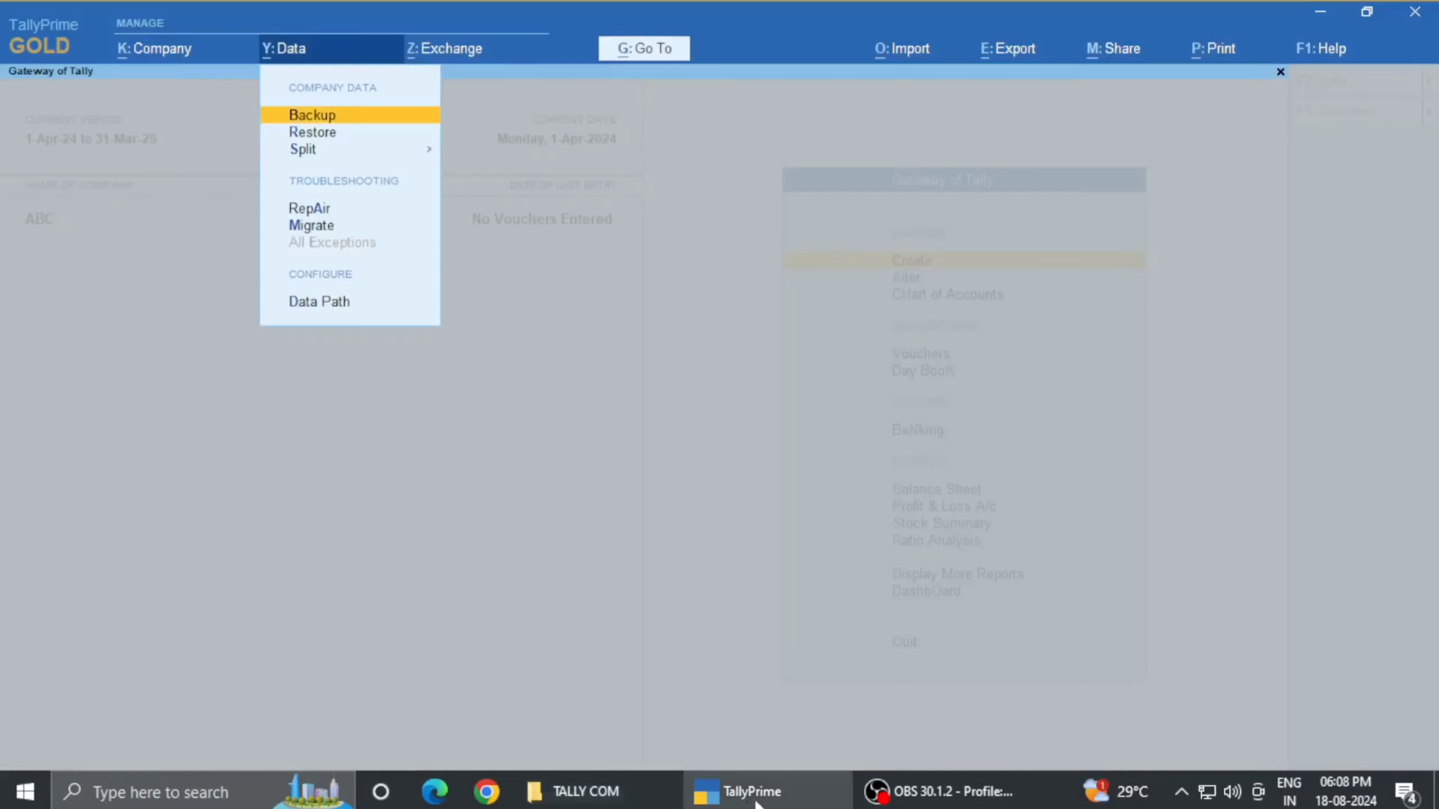
click(599, 518)
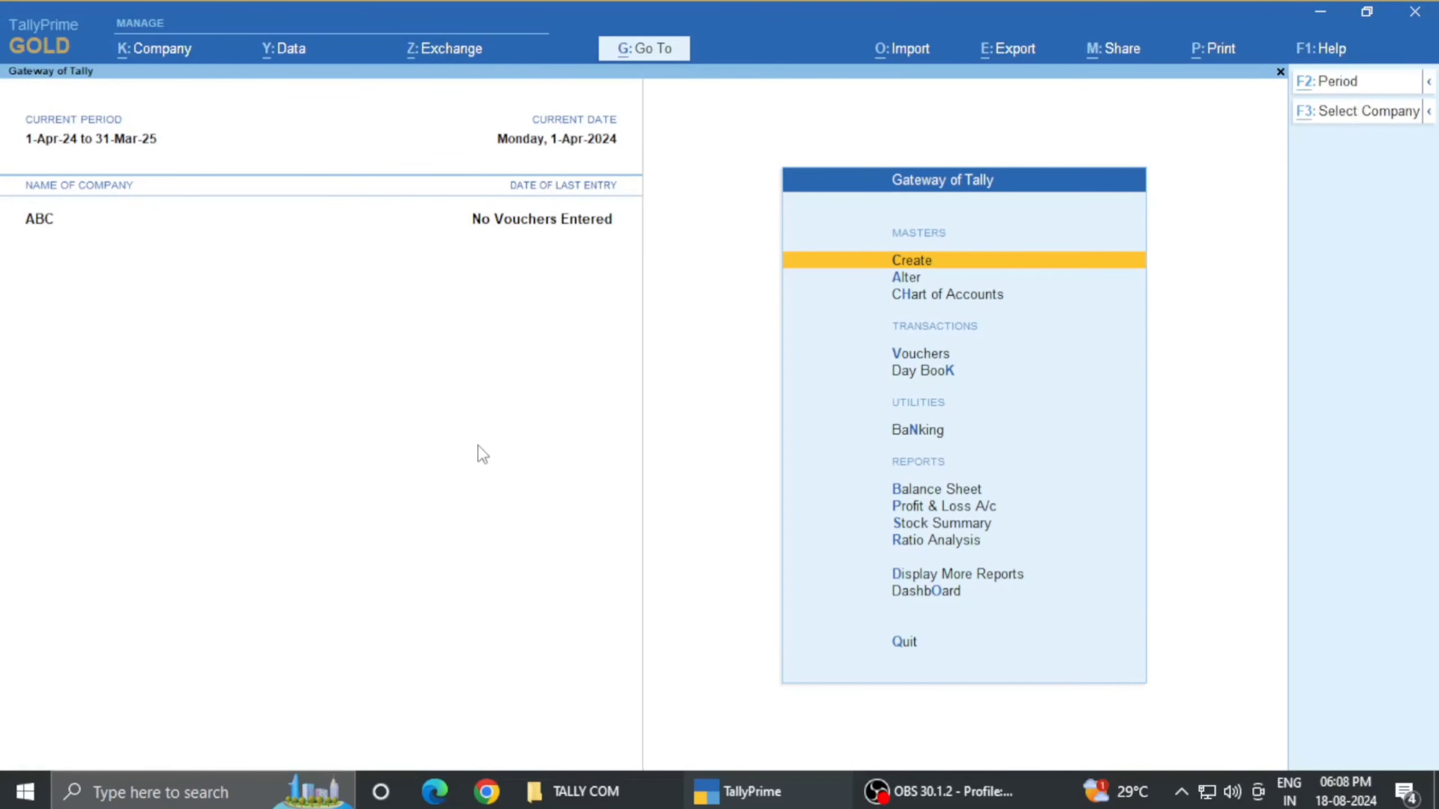
- Open the Company Alteration form for ABC and move past the address and contact fields
key(alt+k)
key(Down)
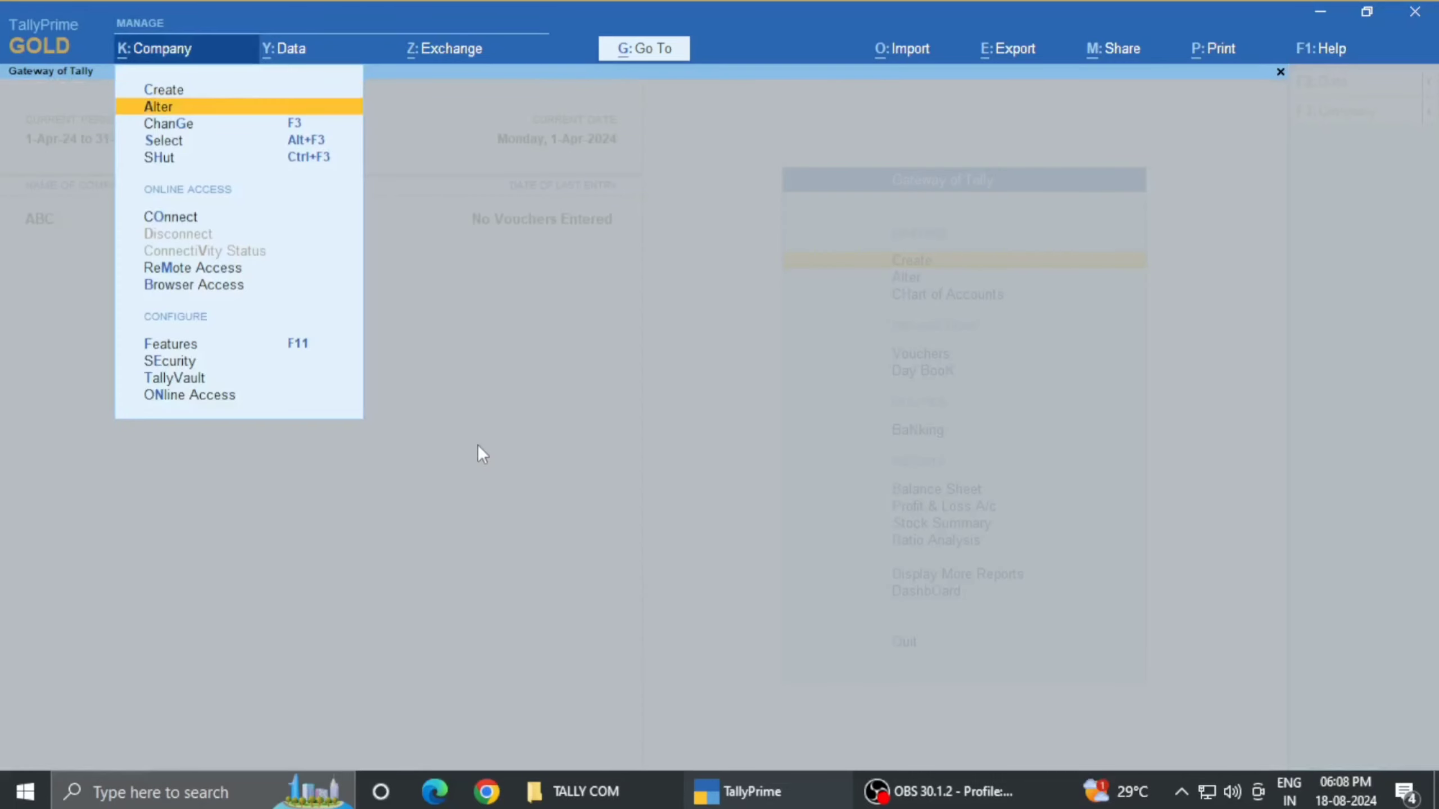
key(Return)
key(Return)
key(Return)
key(Return)
key(Return)
key(Return)
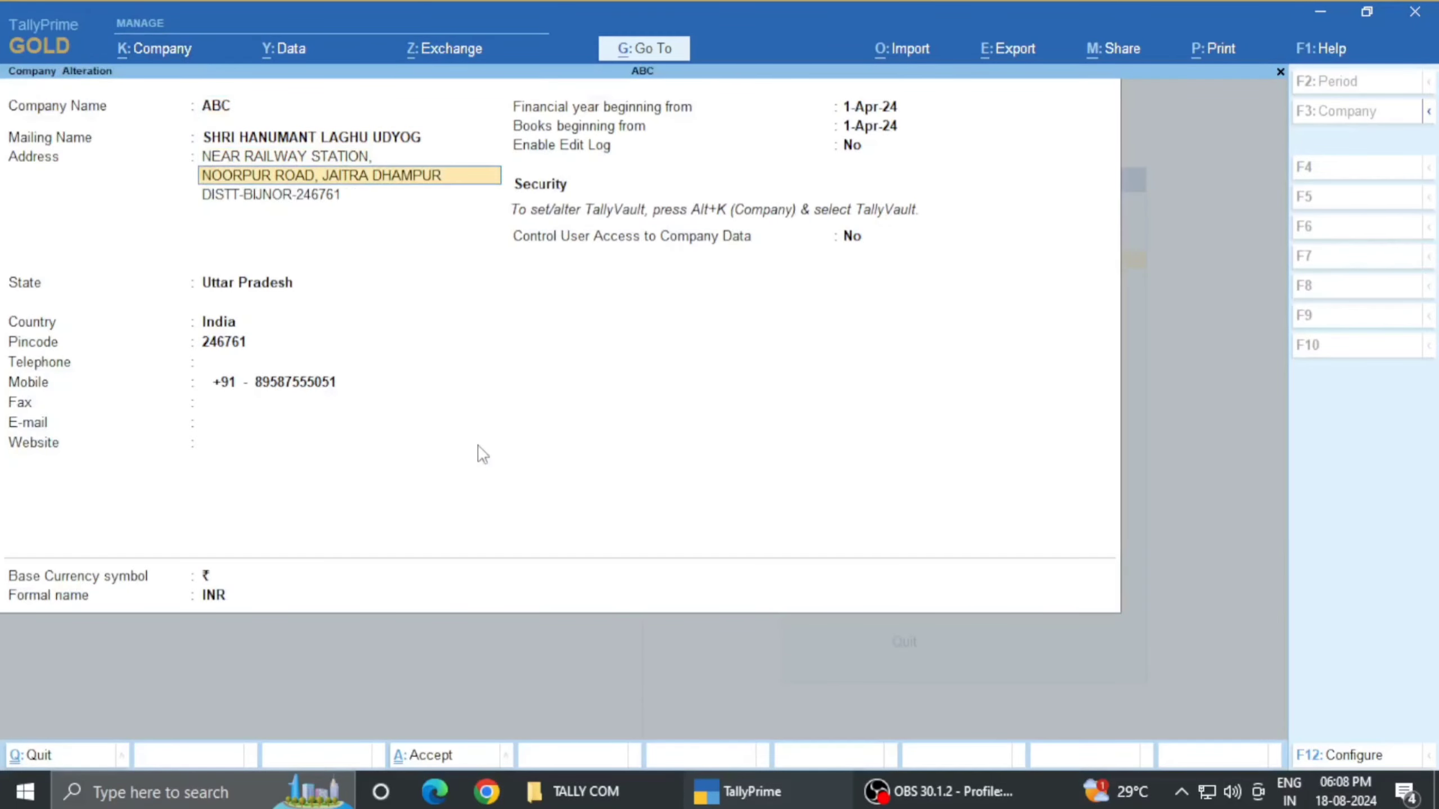
key(Return)
key(Return)
key(Return)
key(Return)
key(Return)
key(Return)
key(Return)
key(Return)
key(Return)
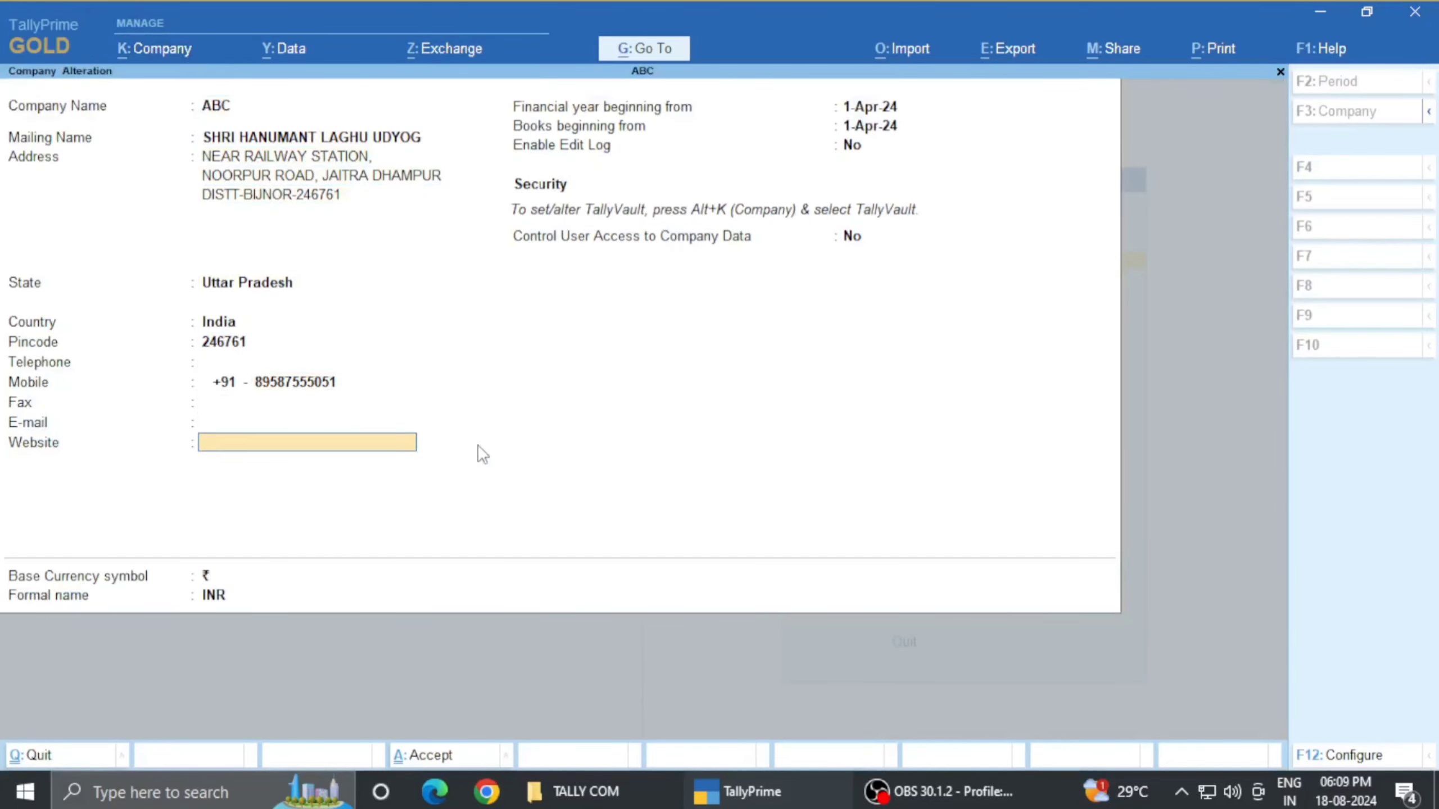
key(Return)
key(Return)
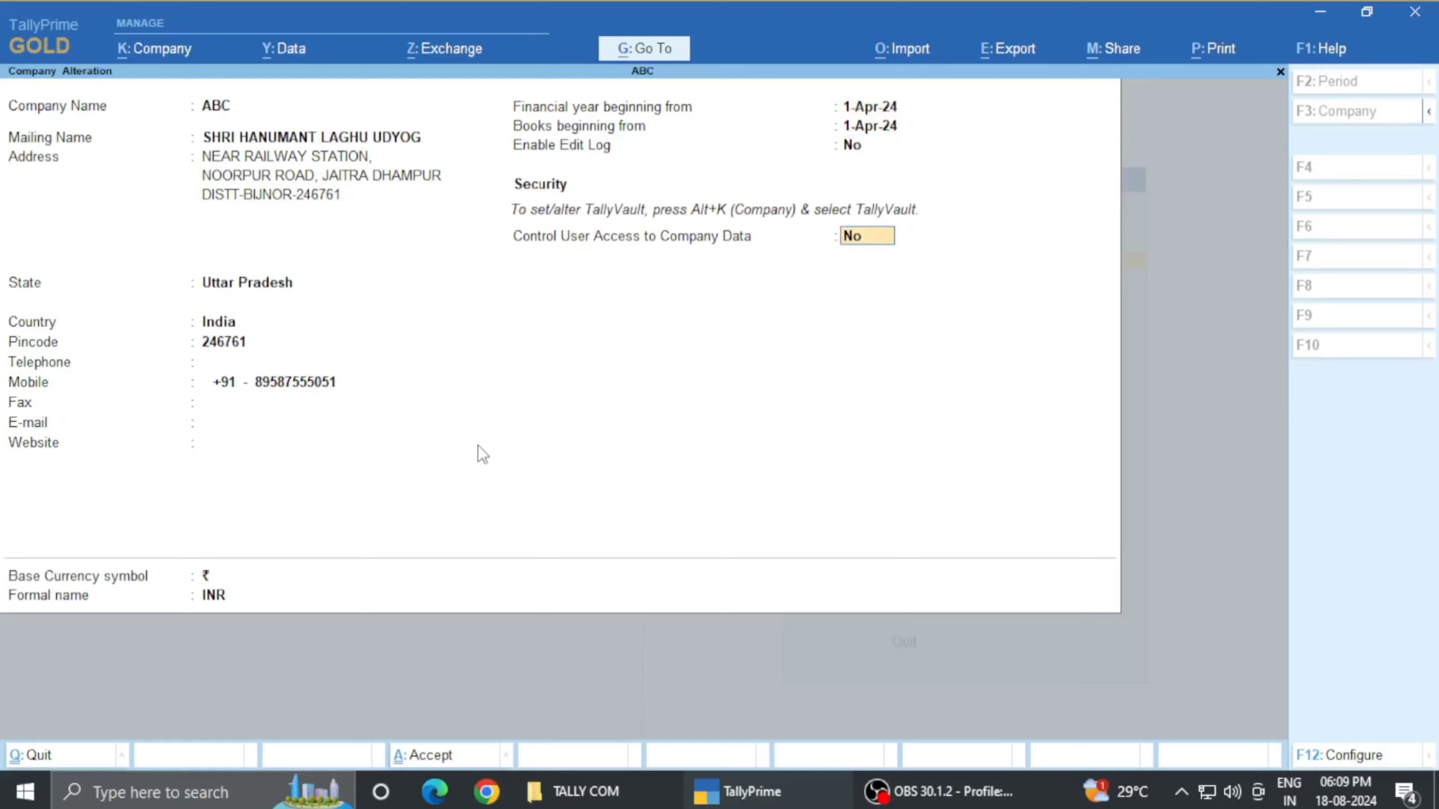
- Leave Enable Edit Log at No and set Control User Access to Company Data to Yes
key(BackSpace)
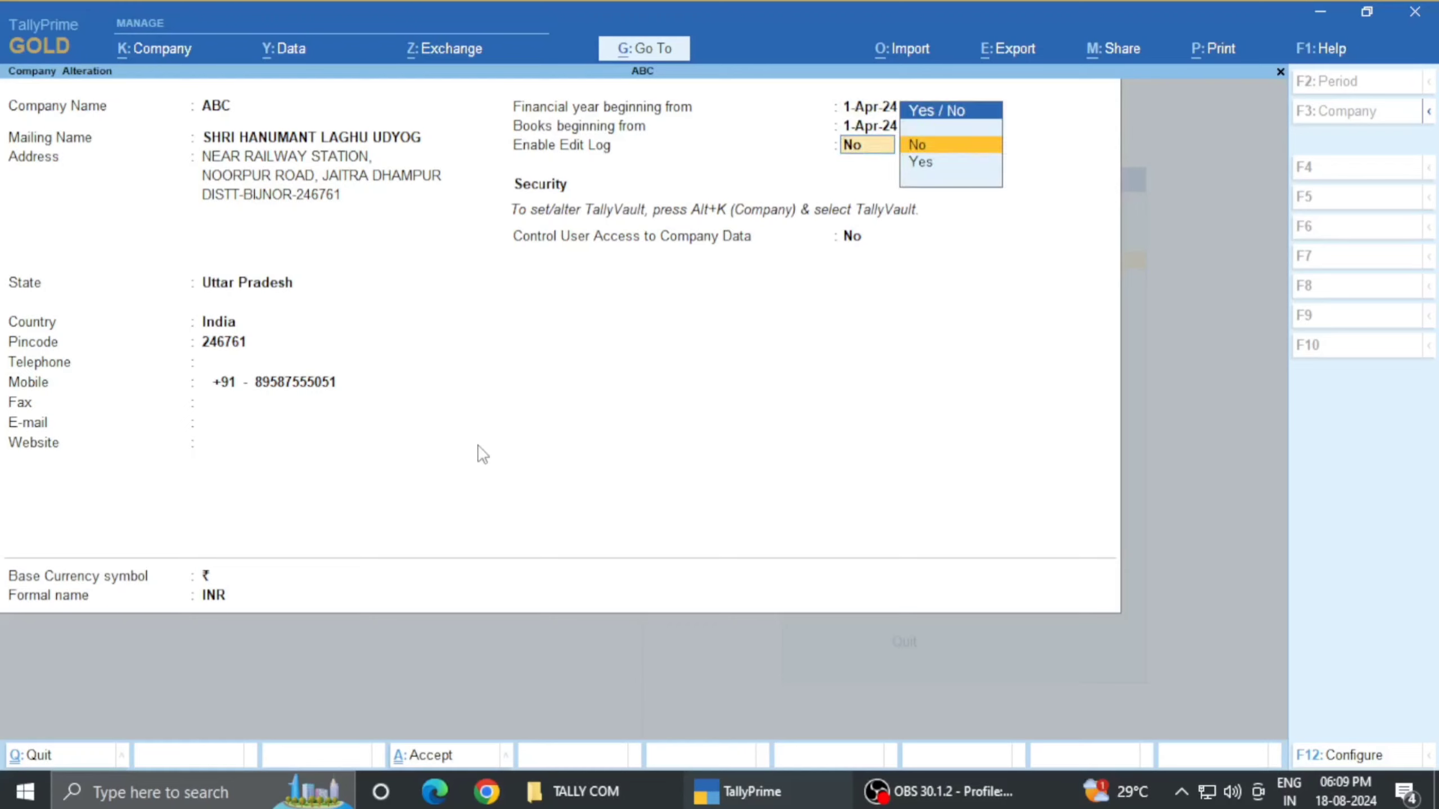
key(Down)
key(Return)
key(Return)
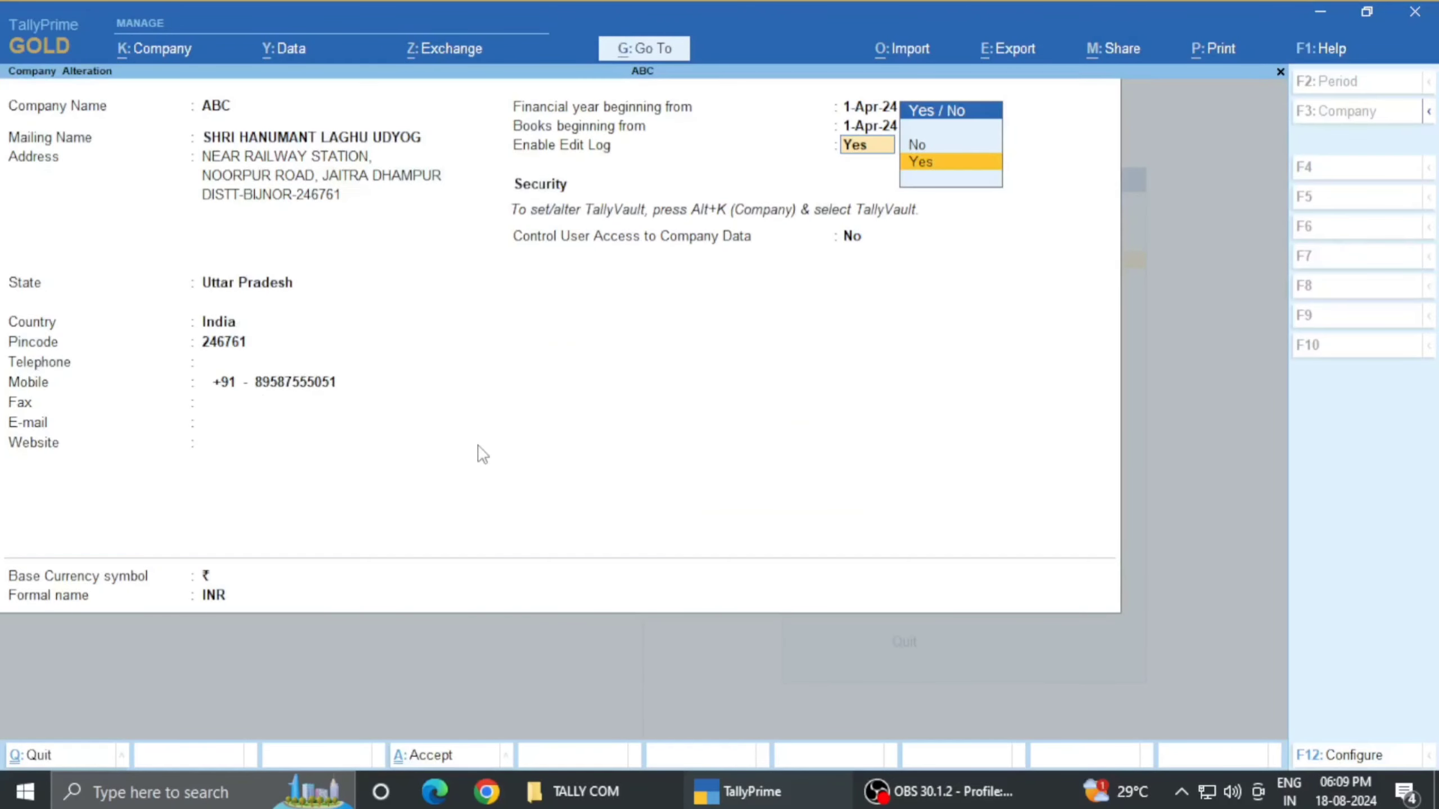
key(Up)
key(Return)
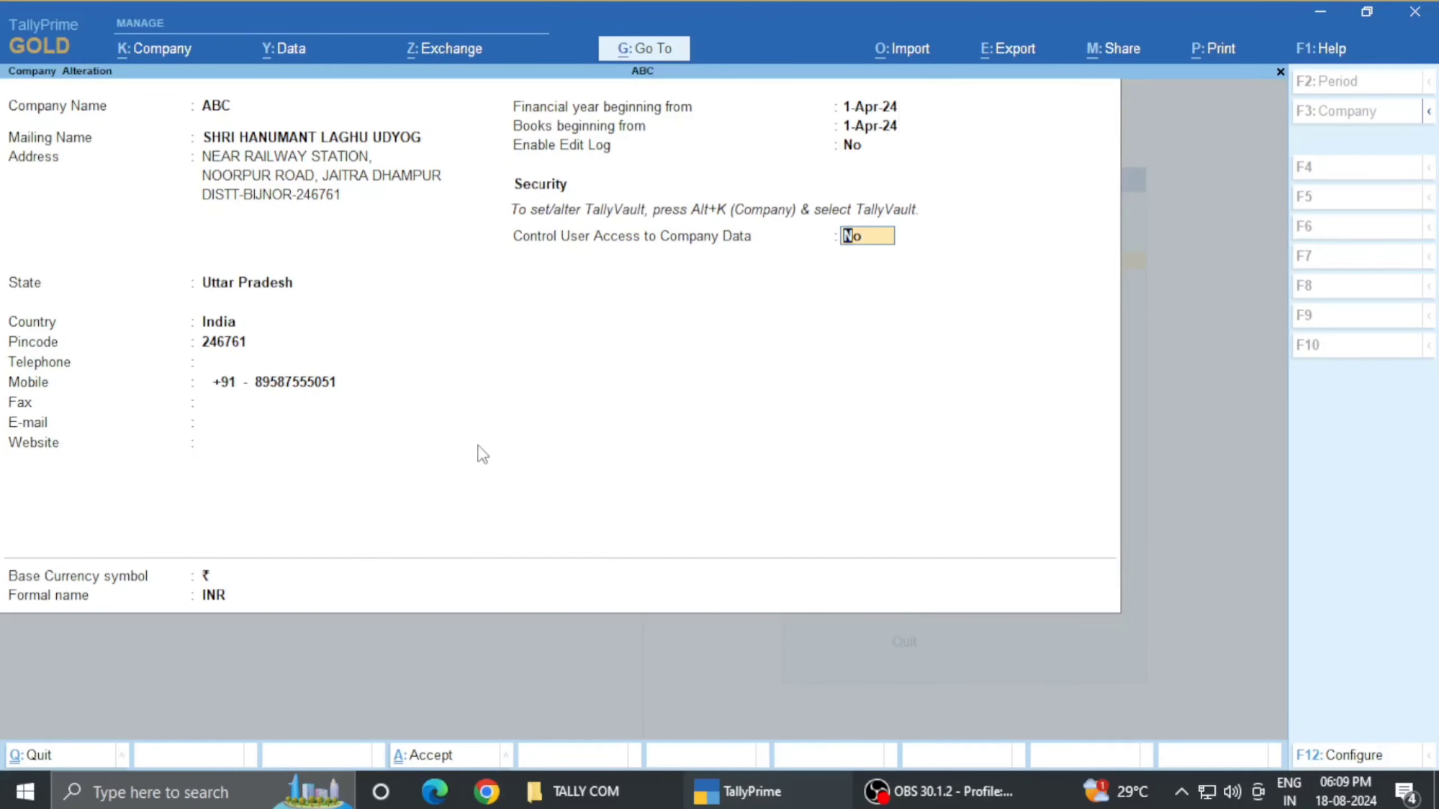
text(Y)
key(Return)
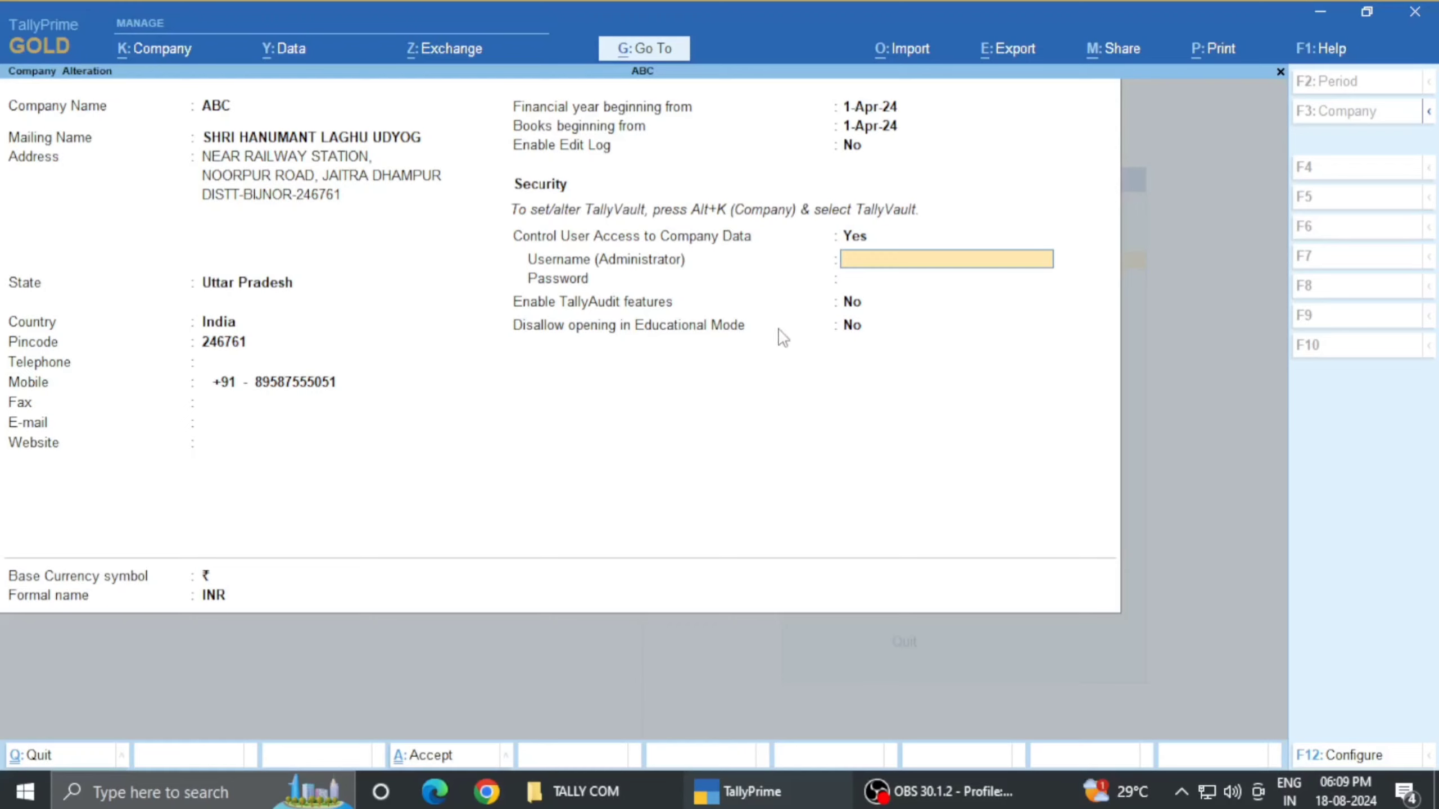
- Enter the administrator username and the password with its confirmation, acknowledging the warning
text(123456)
key(Return)
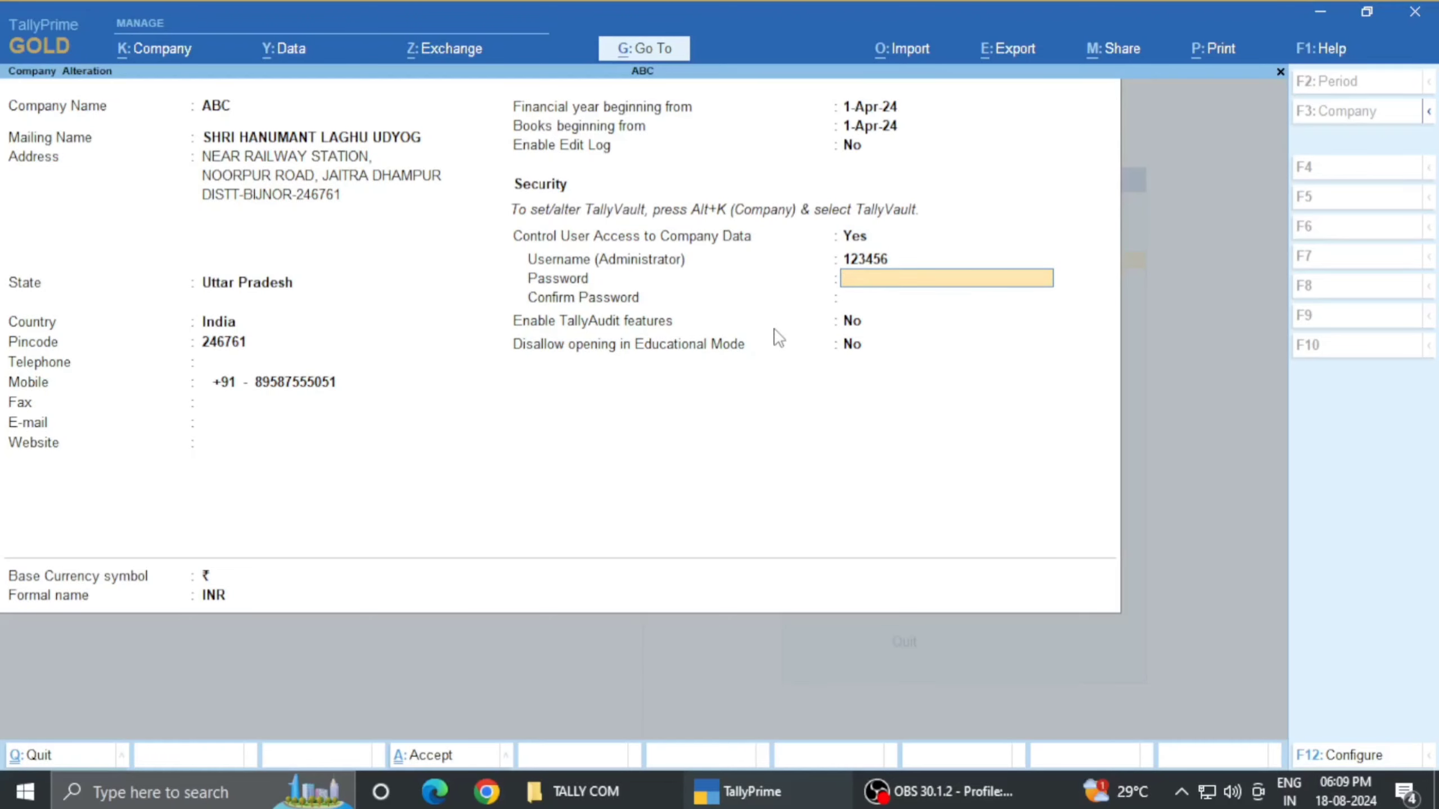
text(1234)
key(Return)
text(1)
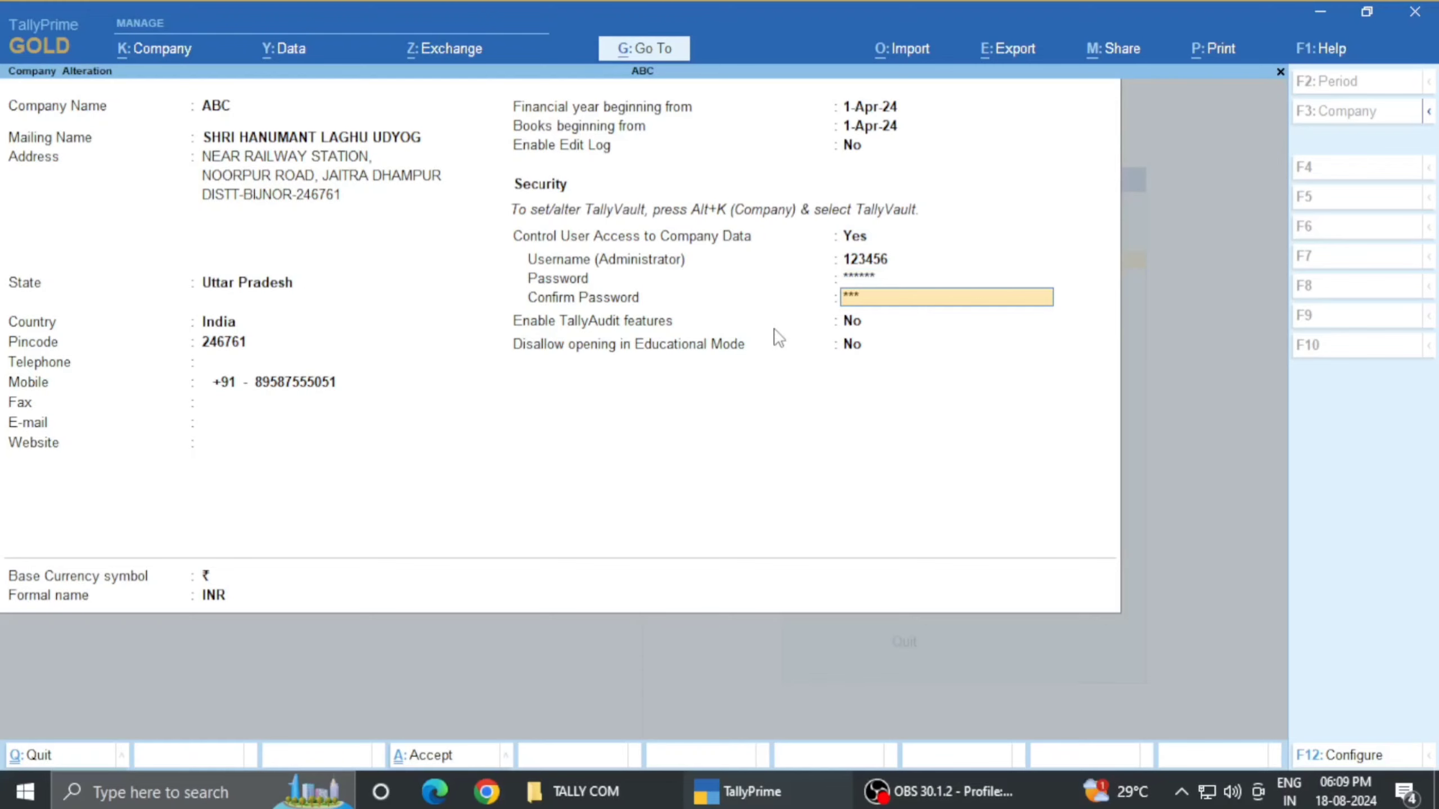
text(23456)
key(Return)
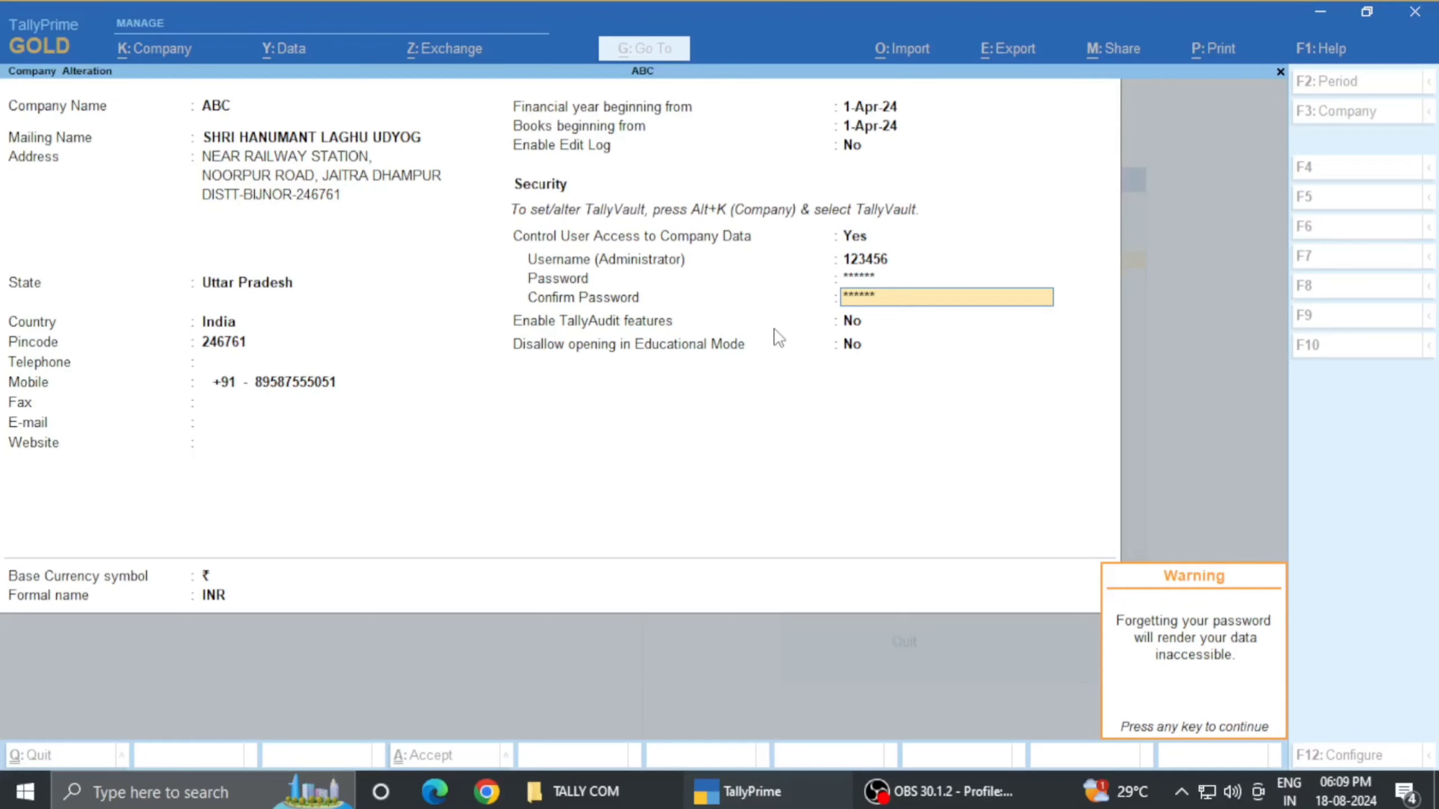
key(Return)
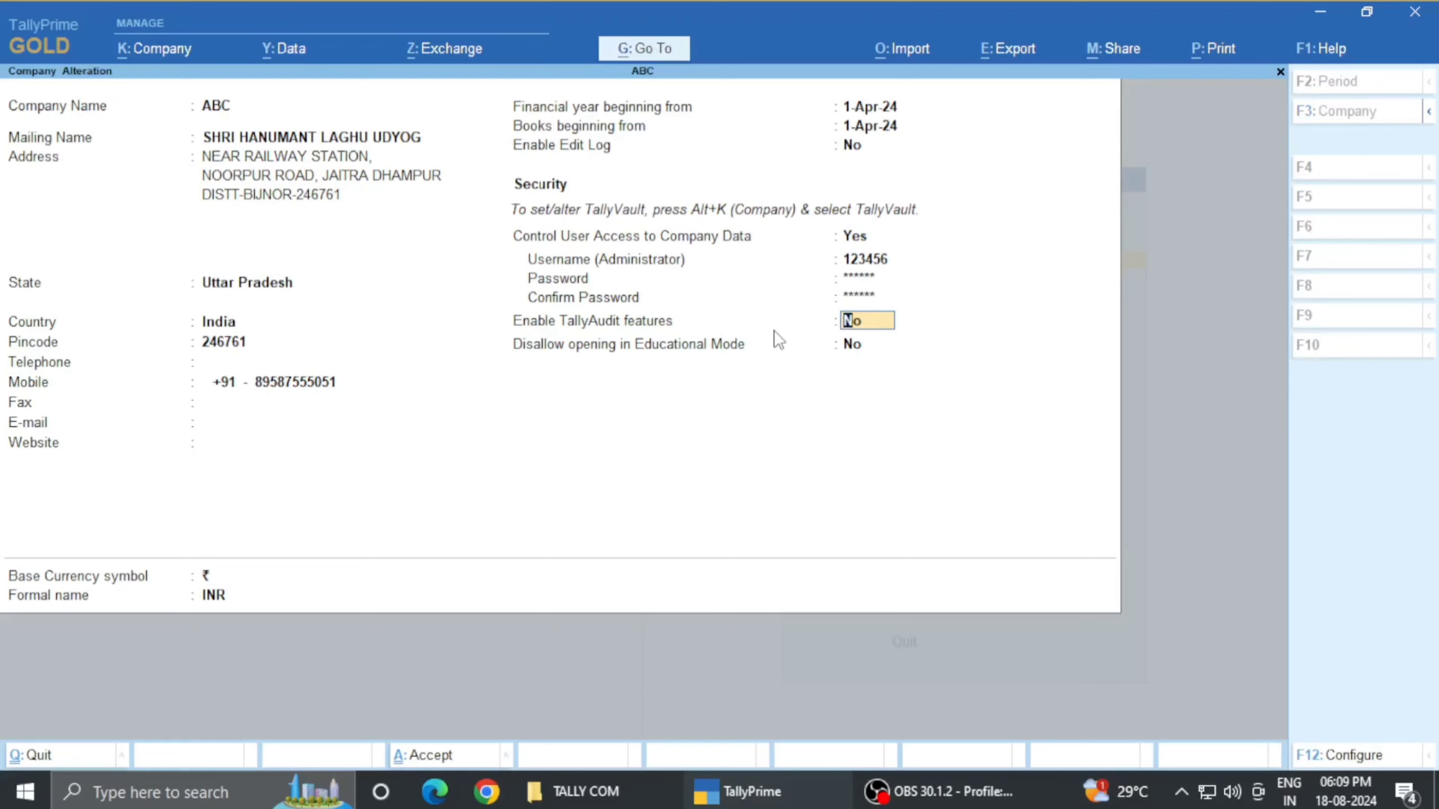
- Accept the Company Alteration with Ctrl+A to save ABC's access settings
key(ctrl)
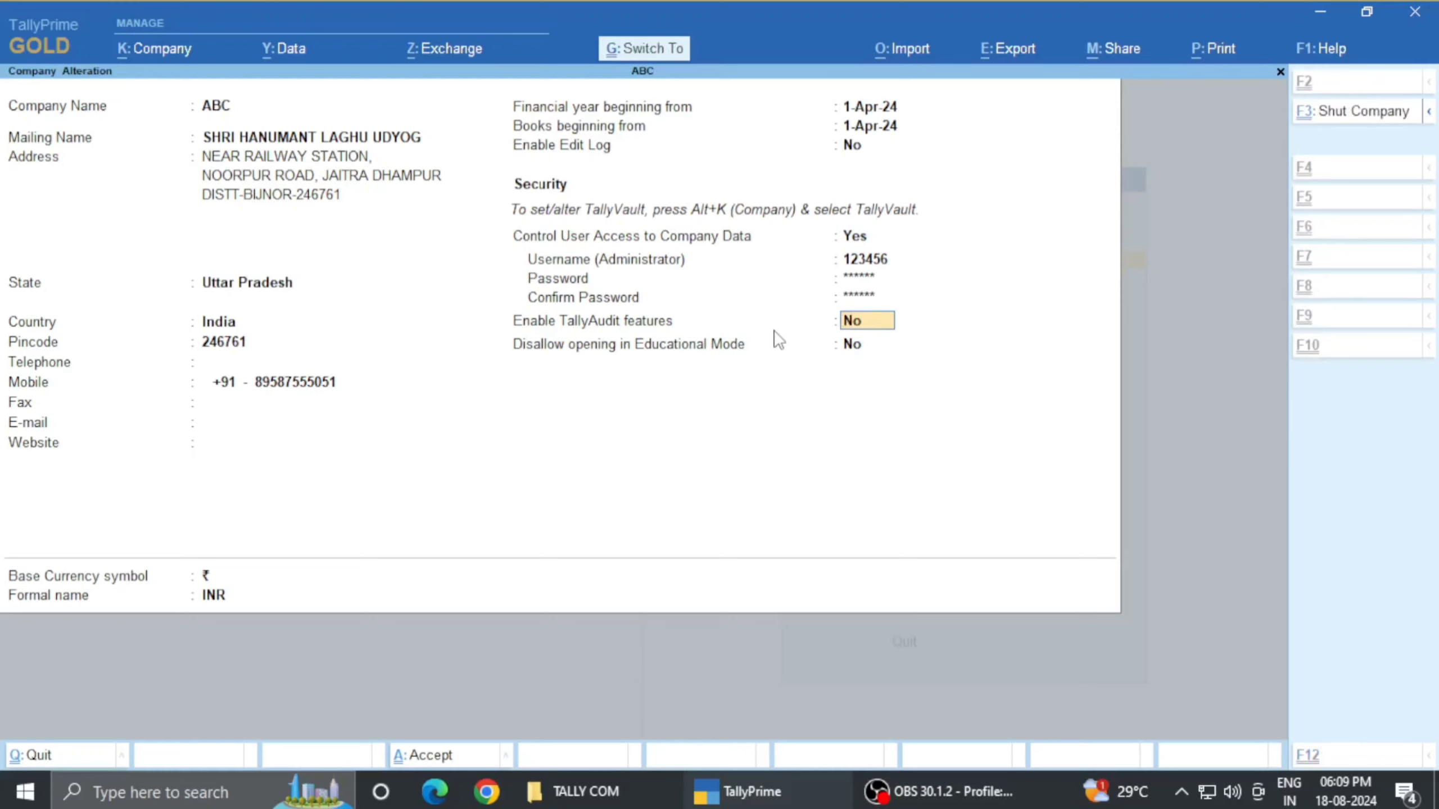
key(ctrl)
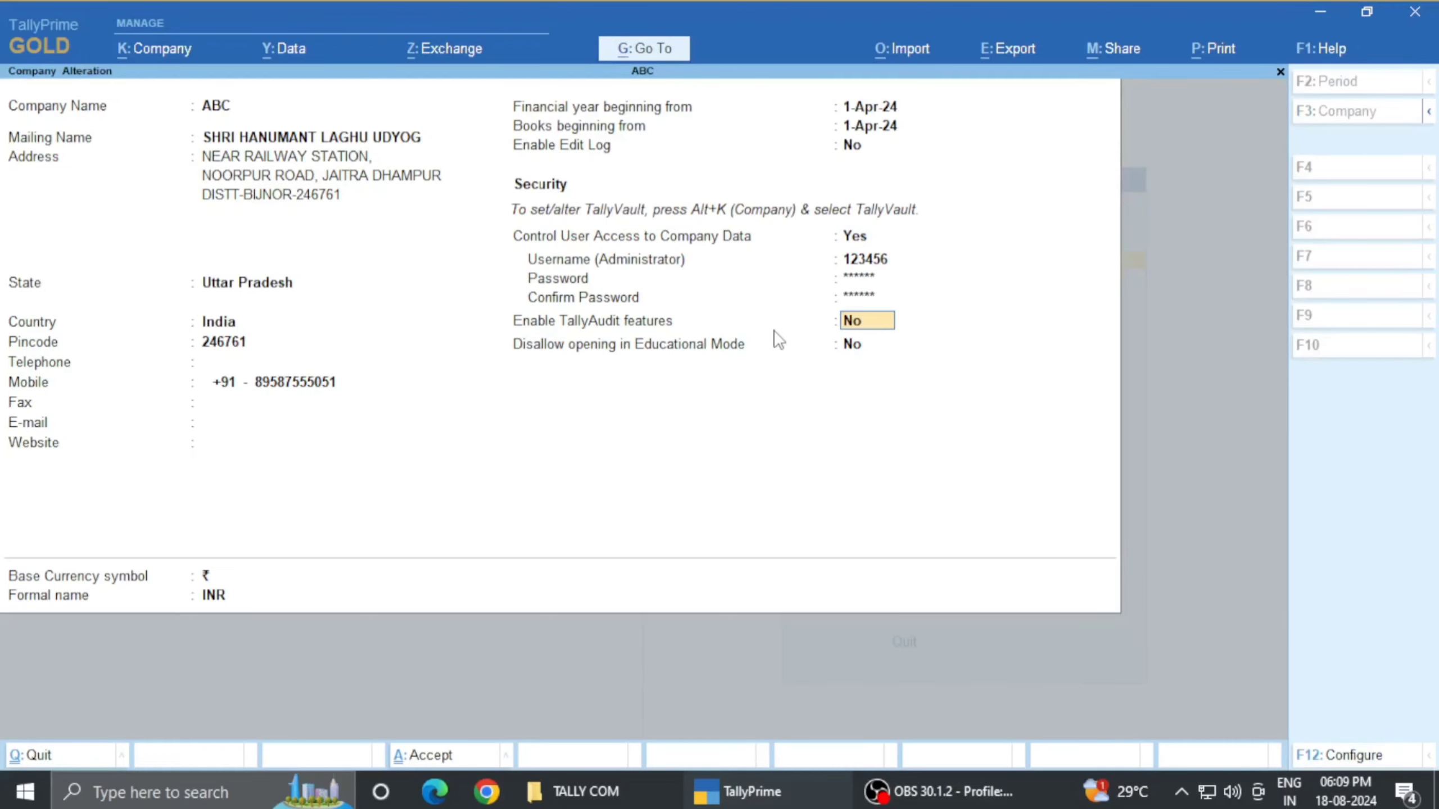
key(ctrl+a)
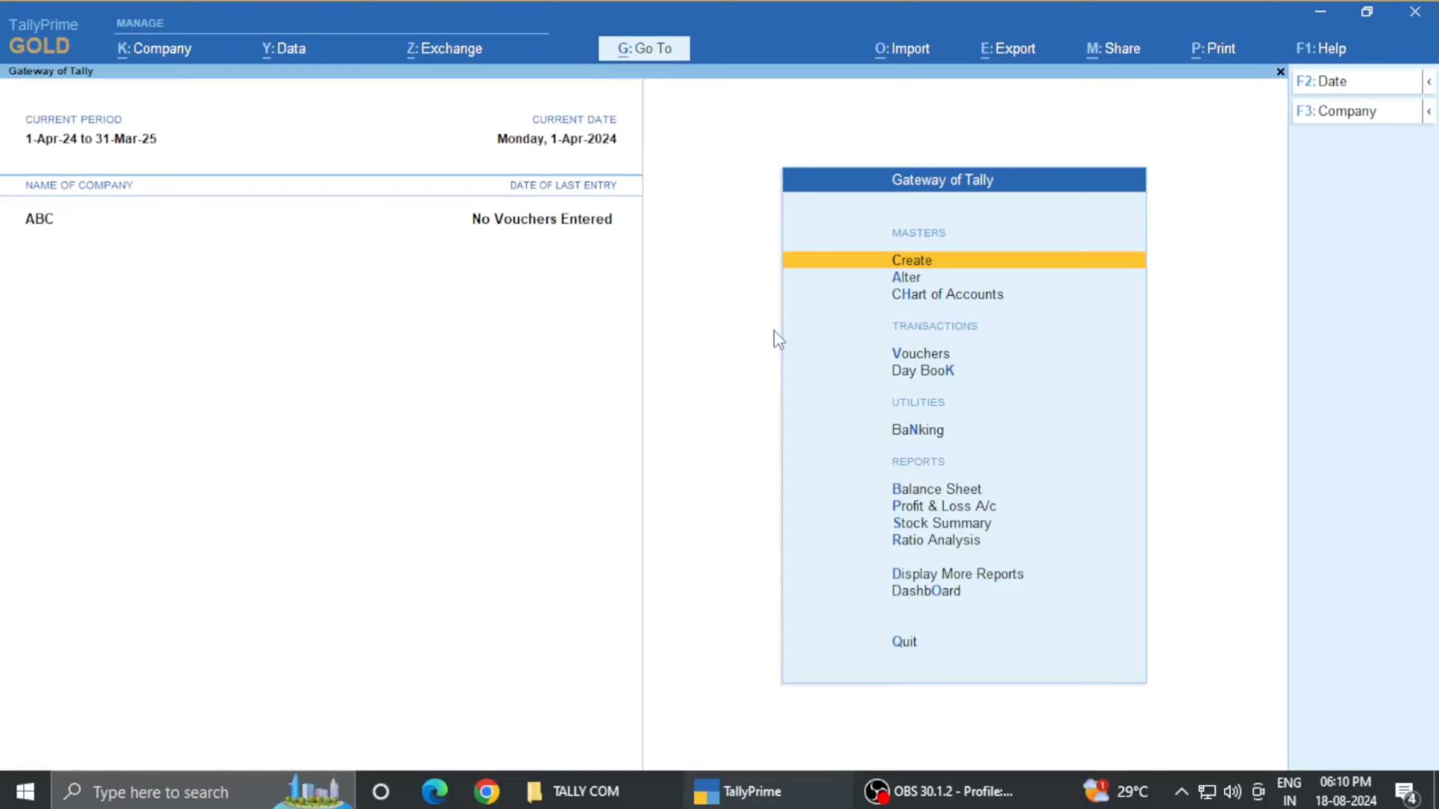
- Shut company ABC
key(alt+F3)
key(y)
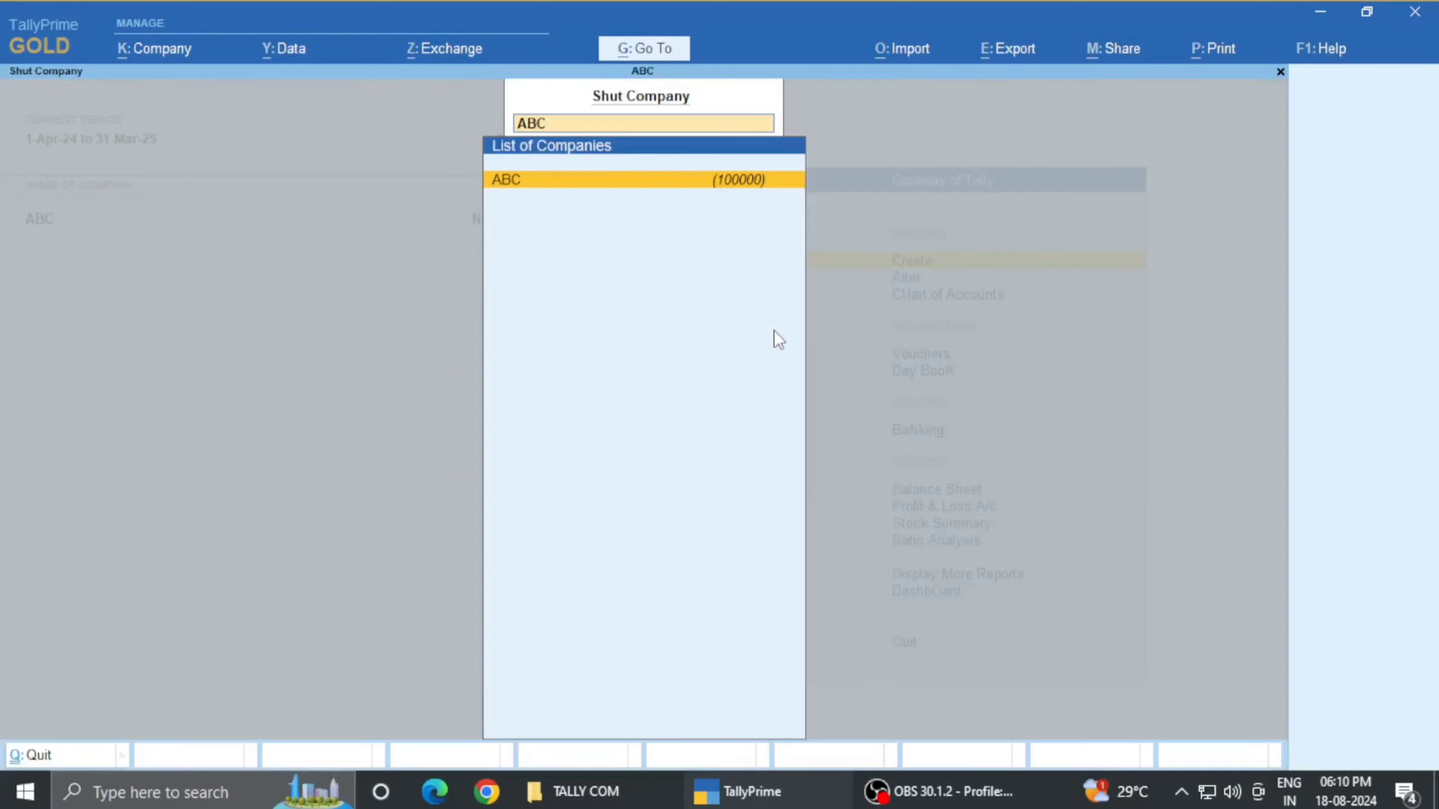
key(Return)
- Reopen ABC using the TallyVault password, then log in with the administrator username and password
key(Return)
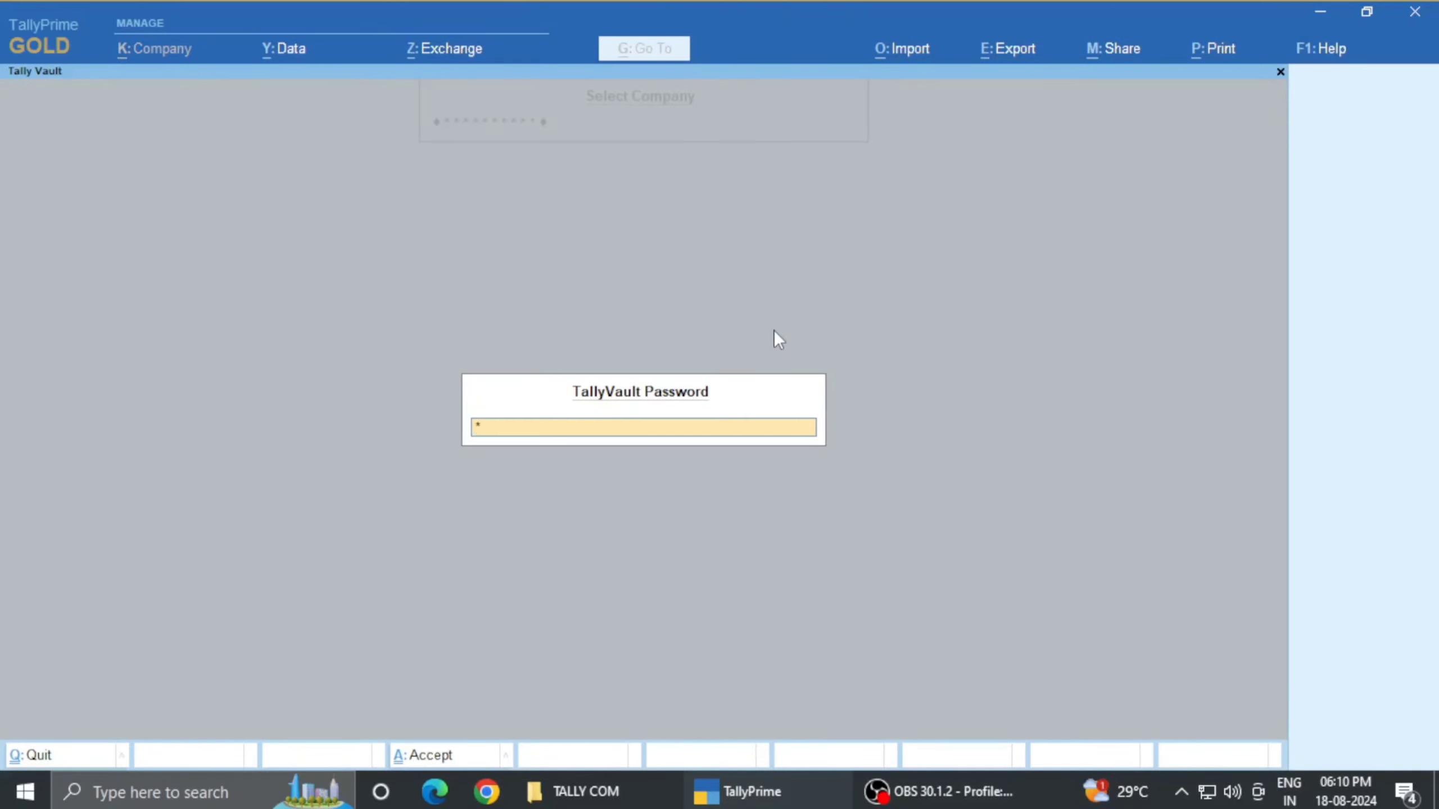
key(Return)
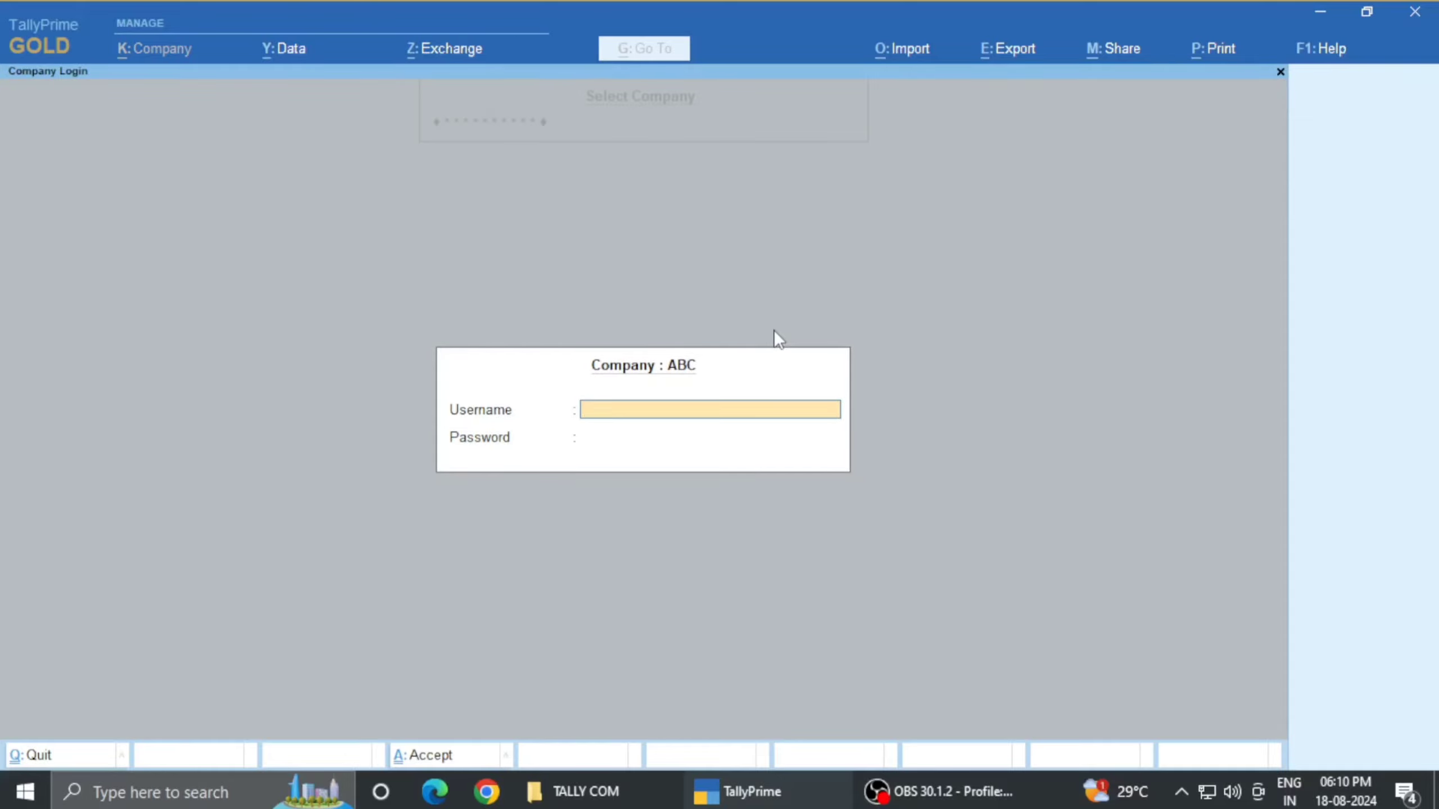
key(Escape)
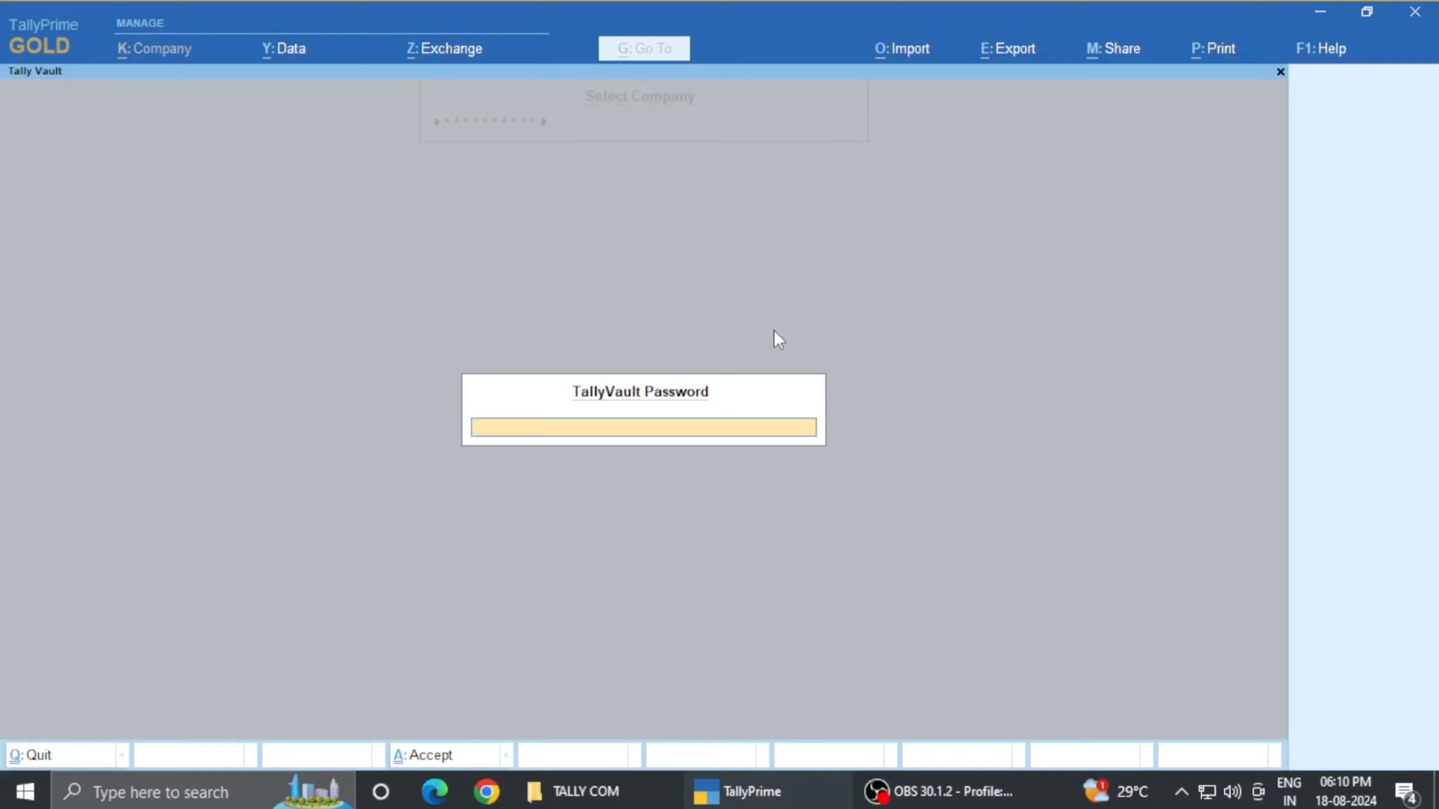
key(Return)
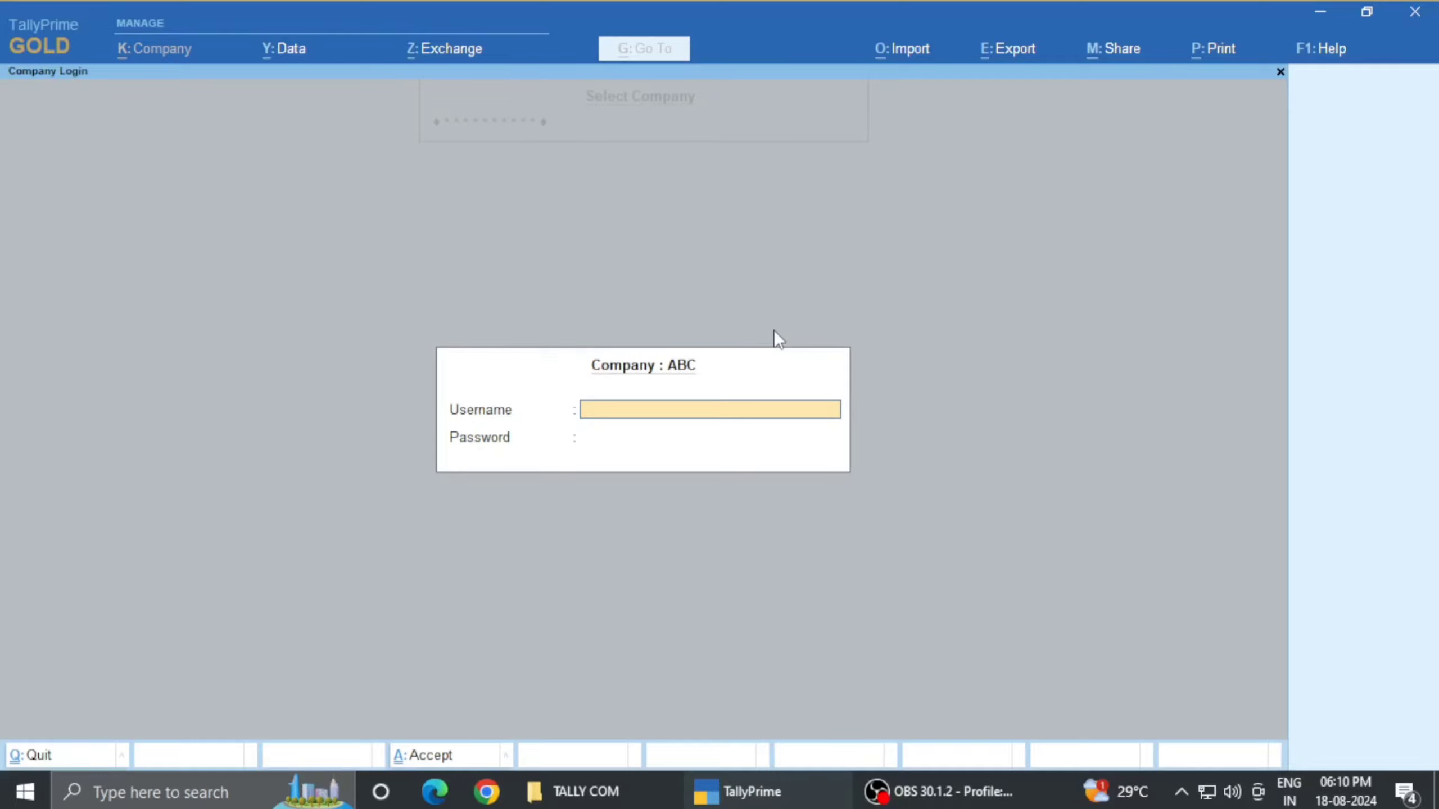
text(123456)
key(Return)
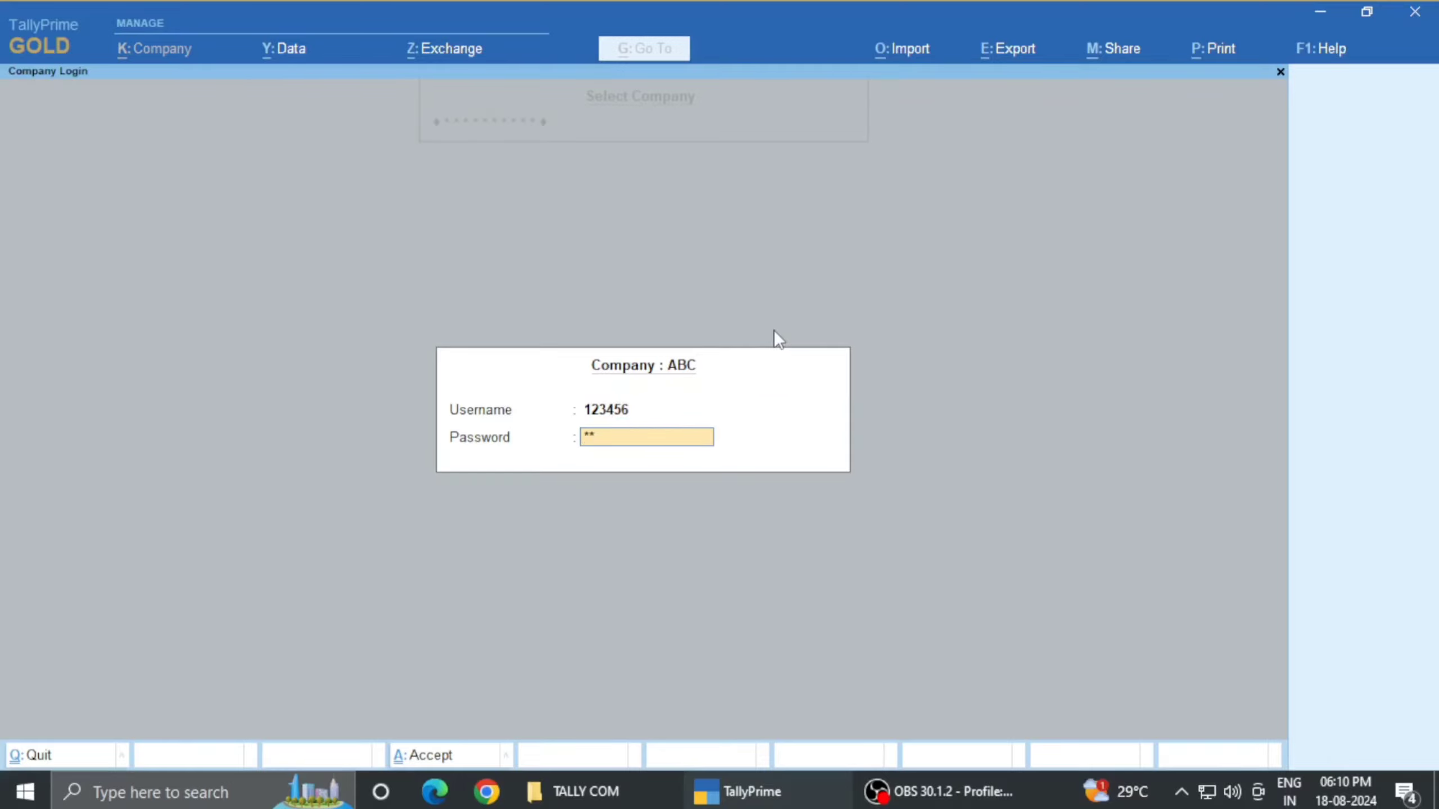
key(Return)
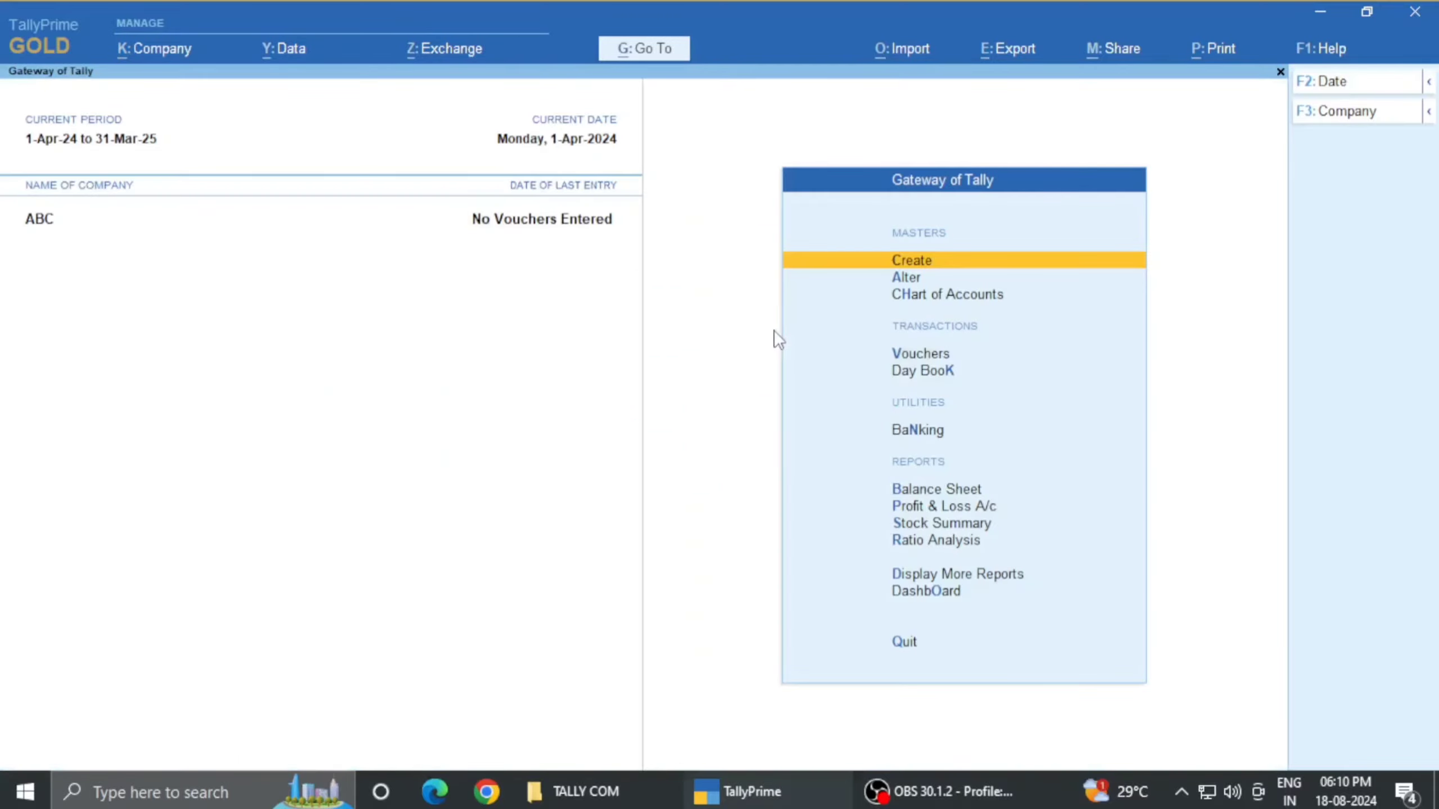